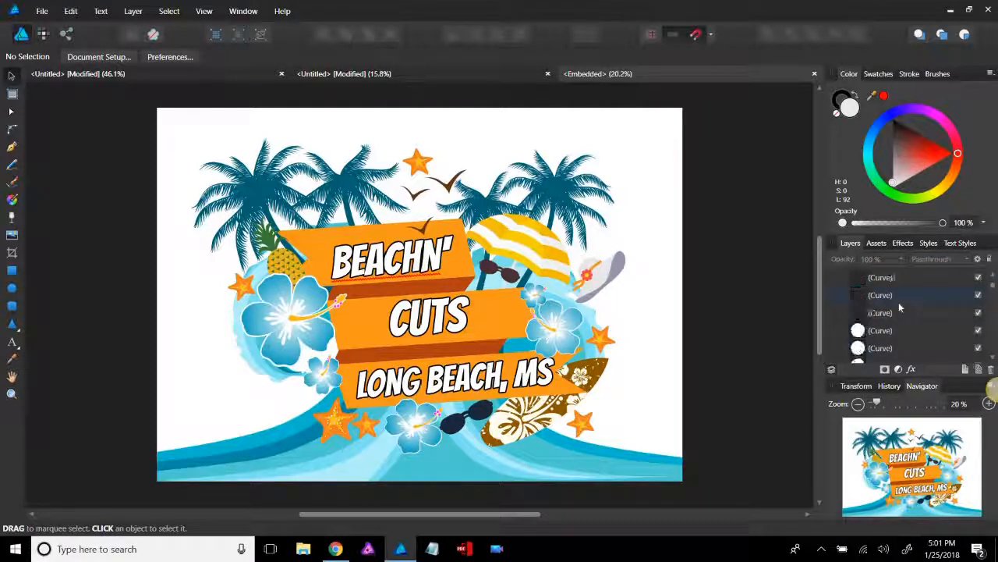
Step: Start a new document and set its type to Web
{"action": "left_click", "coordinate": [41, 12]}
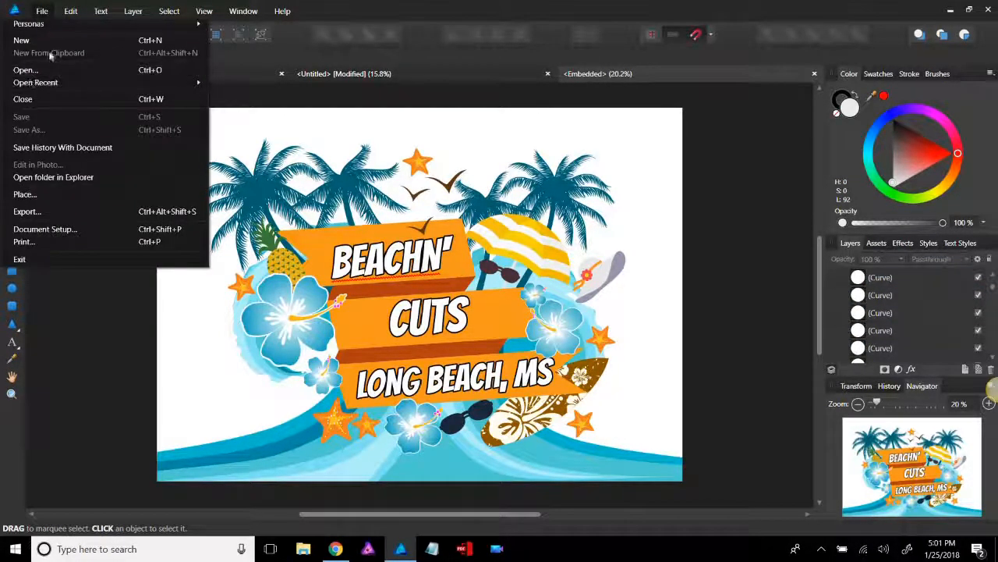
{"action": "left_click", "coordinate": [48, 41]}
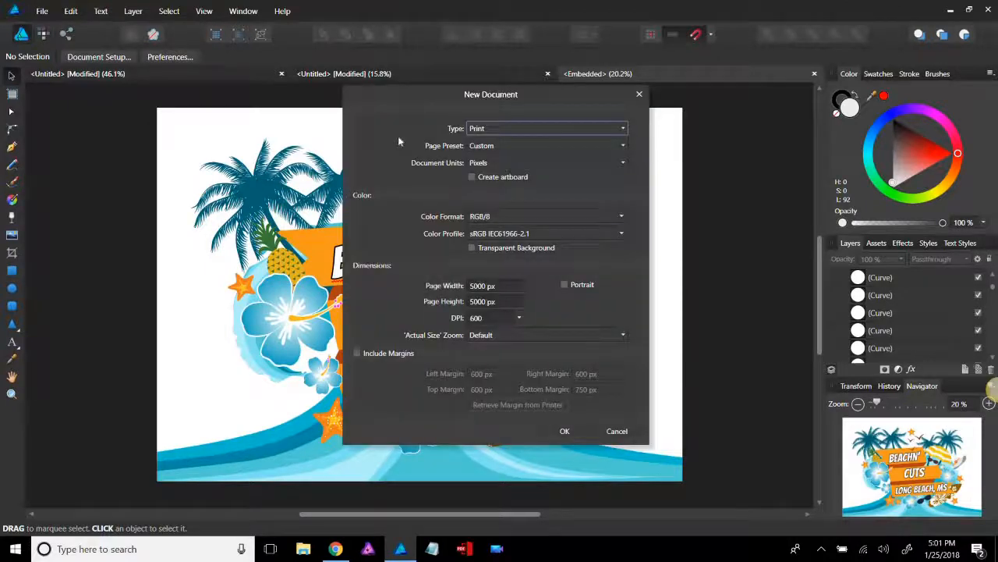
{"action": "left_click", "coordinate": [521, 130]}
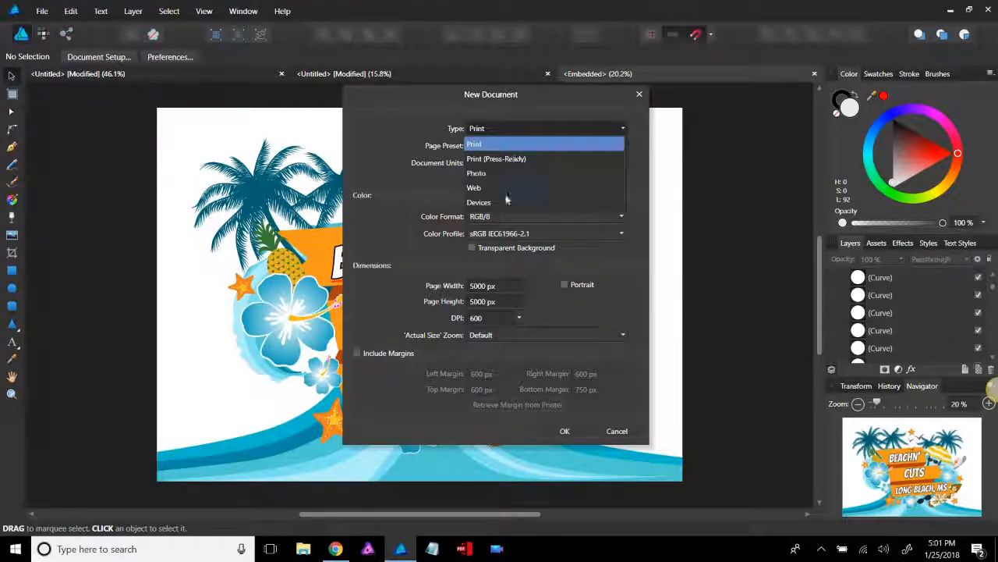
{"action": "left_click", "coordinate": [506, 201]}
{"action": "left_click", "coordinate": [508, 128]}
{"action": "left_click", "coordinate": [507, 188]}
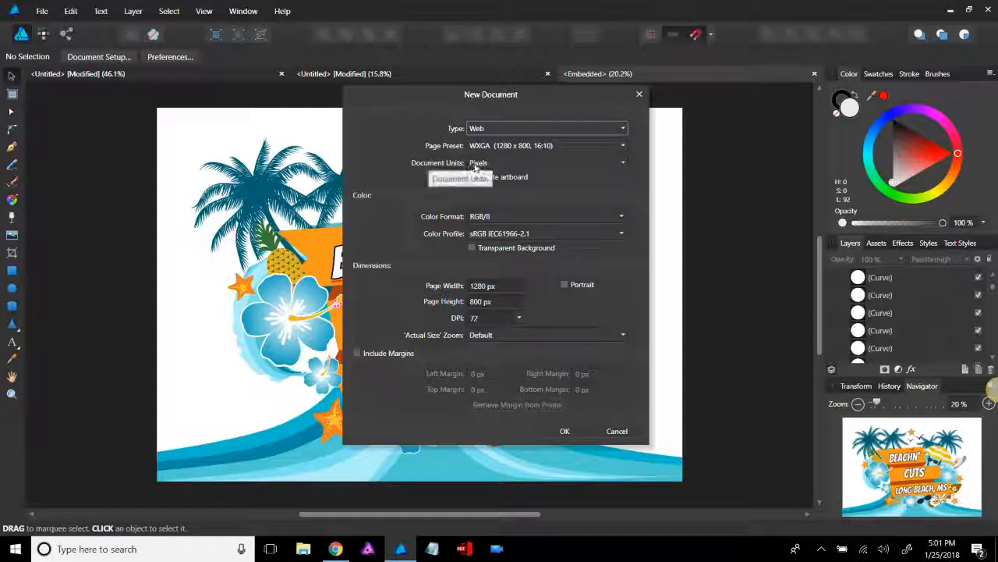
Step: Set the page size to 4000 × 4000 px at 600 DPI and create the document
{"action": "left_click", "coordinate": [482, 285]}
{"action": "type", "text": "400"}
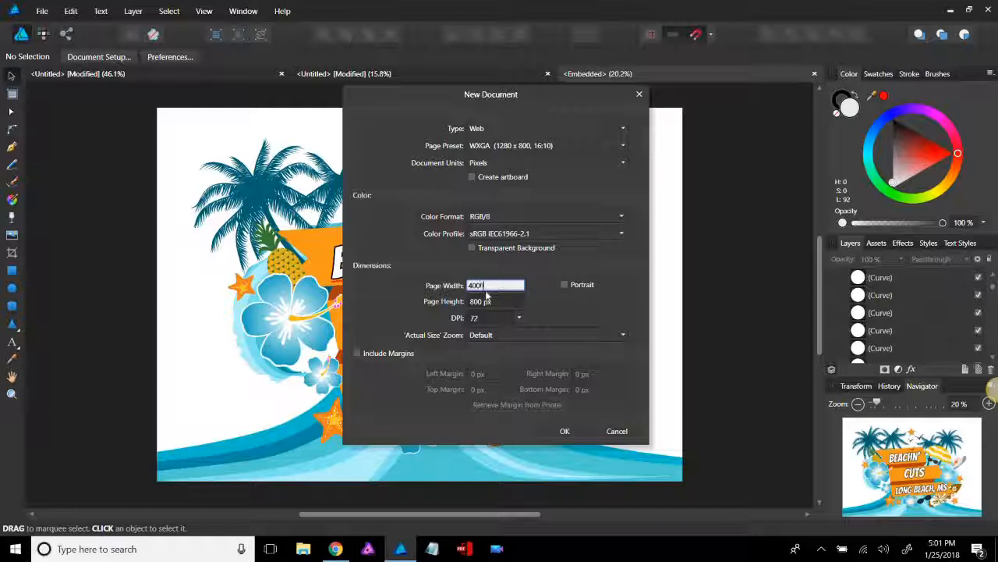
{"action": "type", "text": "0"}
{"action": "key", "text": "Tab"}
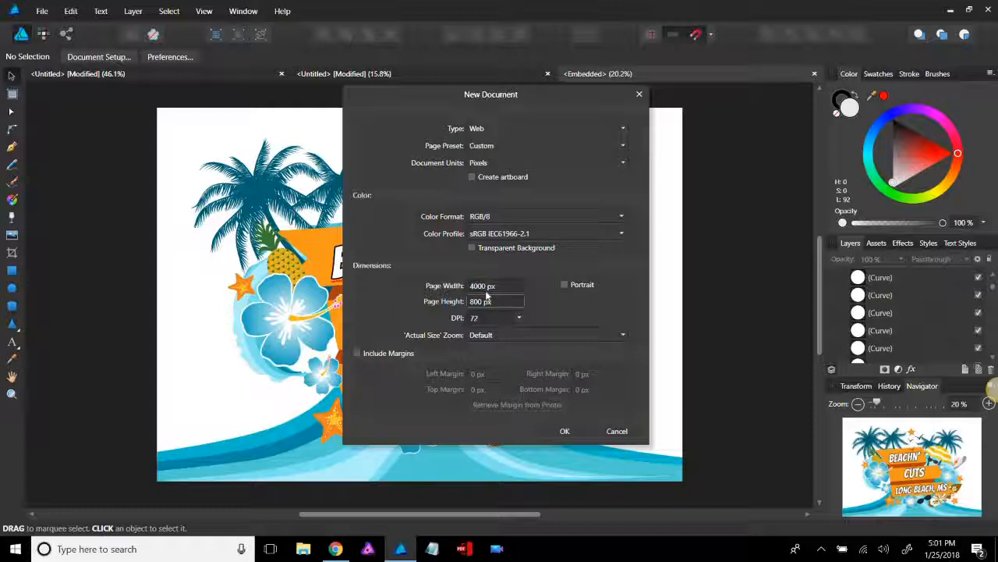
{"action": "type", "text": "4000"}
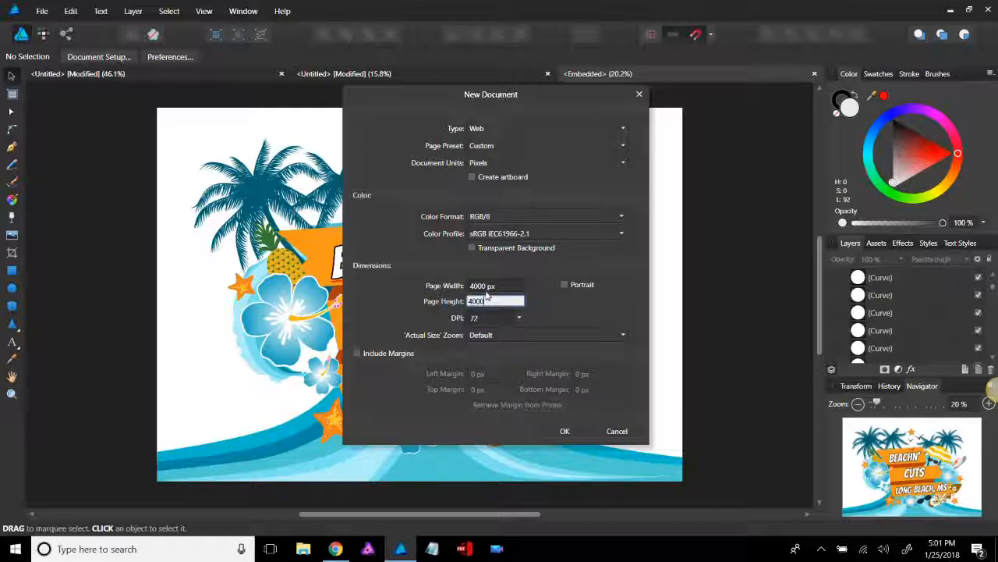
{"action": "key", "text": "Tab"}
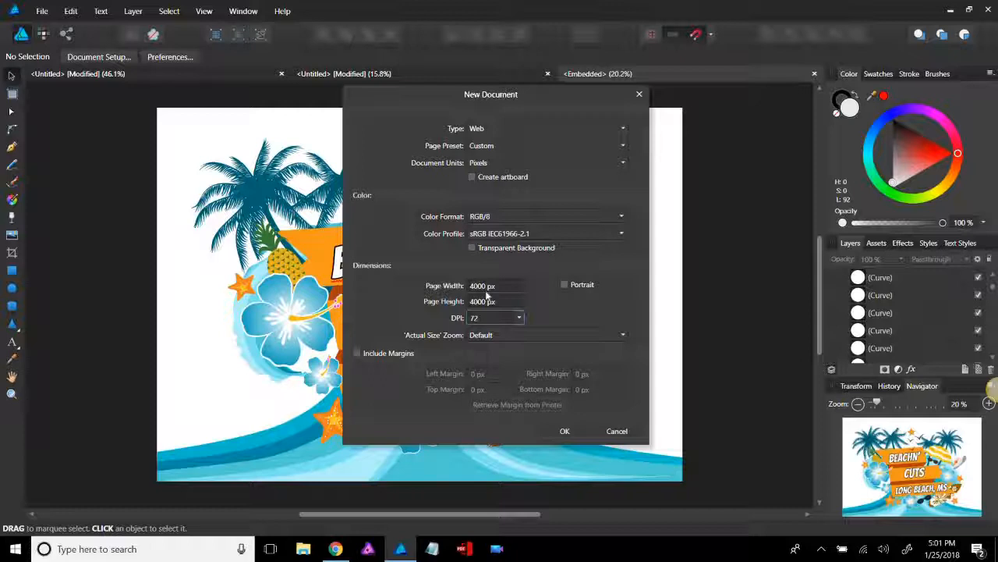
{"action": "type", "text": "600"}
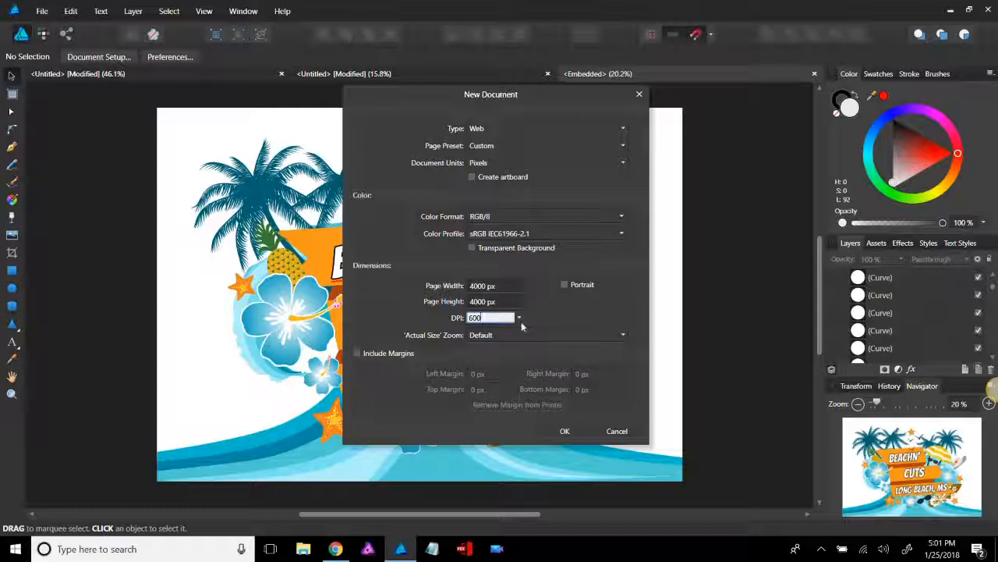
{"action": "left_click", "coordinate": [584, 397]}
{"action": "left_click", "coordinate": [581, 432]}
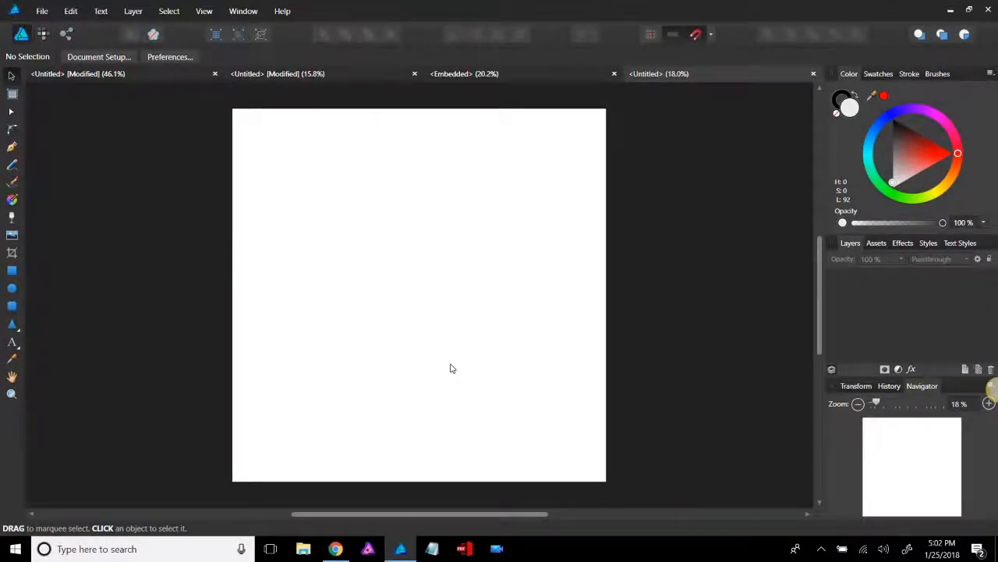
{"action": "scroll", "coordinate": [451, 365], "scroll_direction": "down", "scroll_amount": 10}
{"action": "scroll", "coordinate": [450, 364], "scroll_direction": "up", "scroll_amount": 10}
{"action": "scroll", "coordinate": [452, 364], "scroll_direction": "down", "scroll_amount": 1}
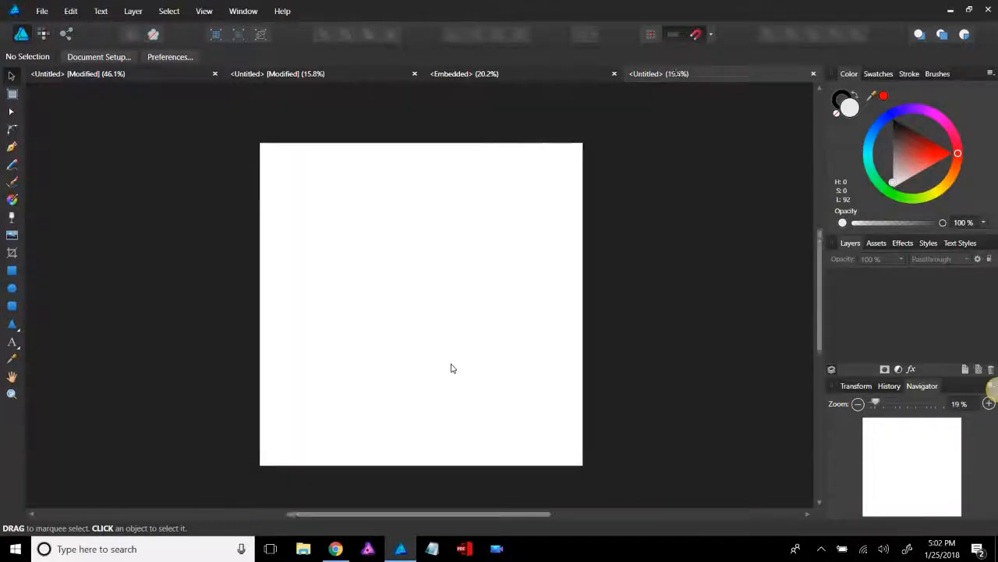
{"action": "scroll", "coordinate": [451, 368], "scroll_direction": "down", "scroll_amount": 3}
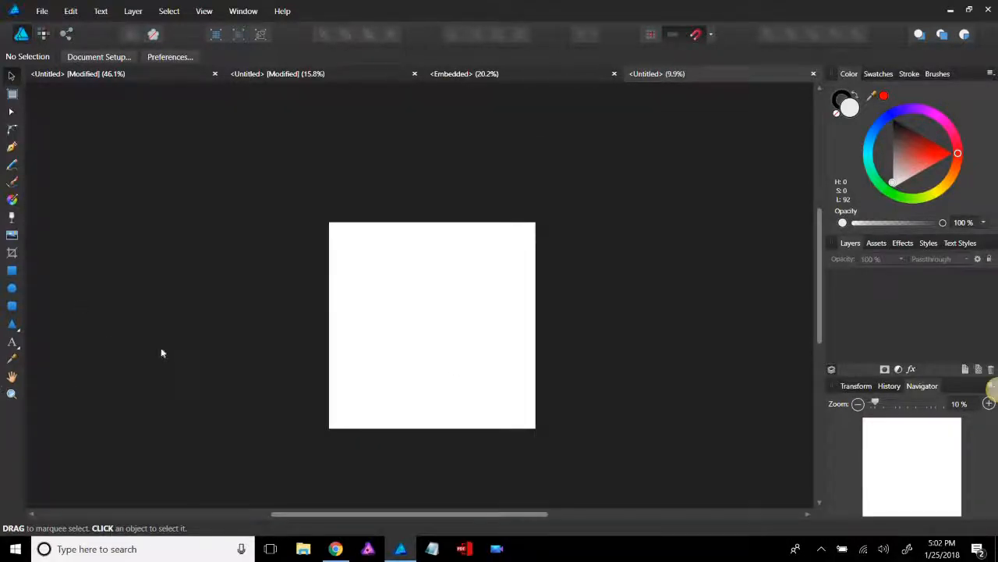
{"action": "scroll", "coordinate": [162, 353], "scroll_direction": "up", "scroll_amount": 1}
{"action": "scroll", "coordinate": [647, 375], "scroll_direction": "up", "scroll_amount": 2}
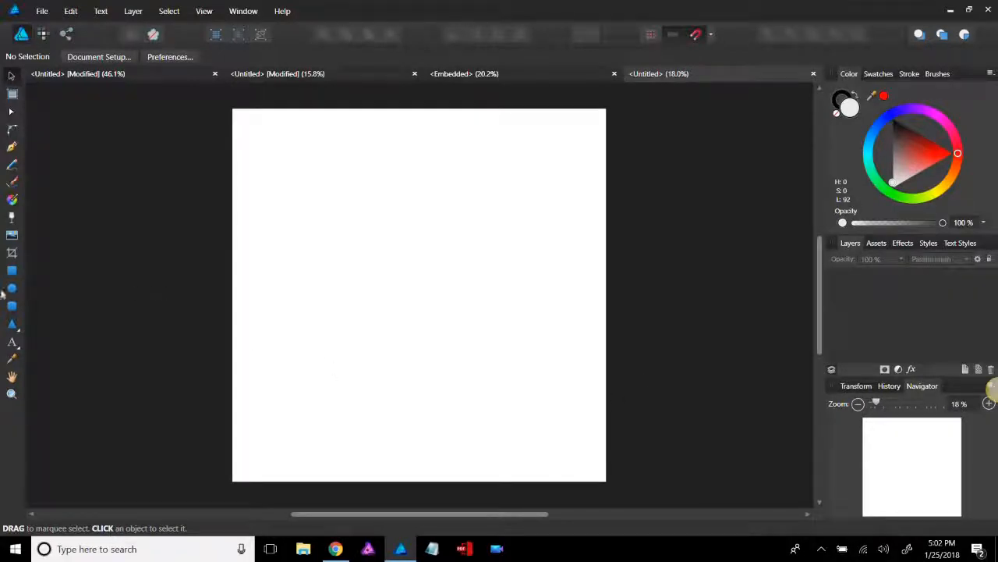
Step: Draw a large wide rectangle for the box body and centre it horizontally, slightly below the page's middle
{"action": "key", "text": "m"}
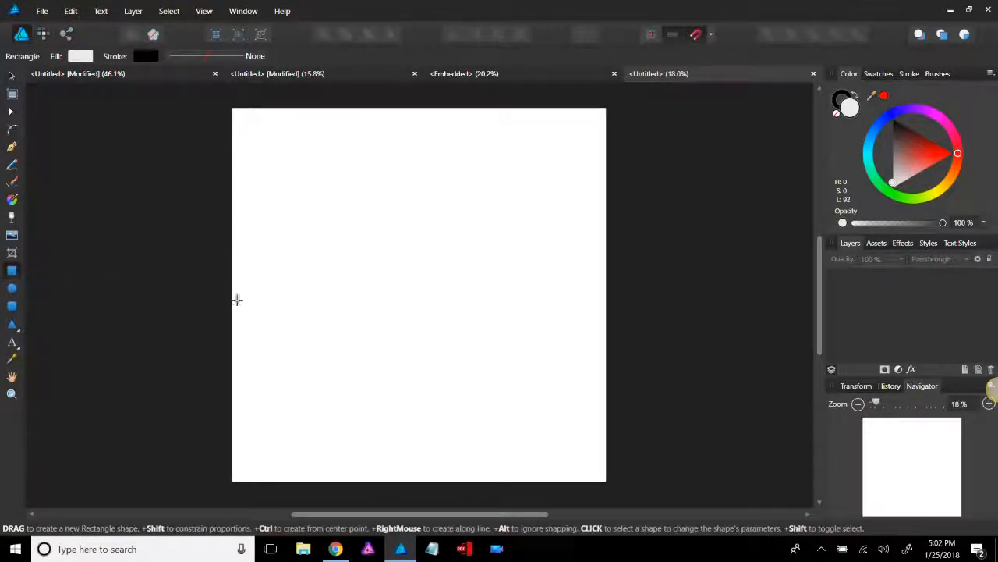
{"action": "left_click_drag", "start_coordinate": [254, 207], "coordinate": [559, 415]}
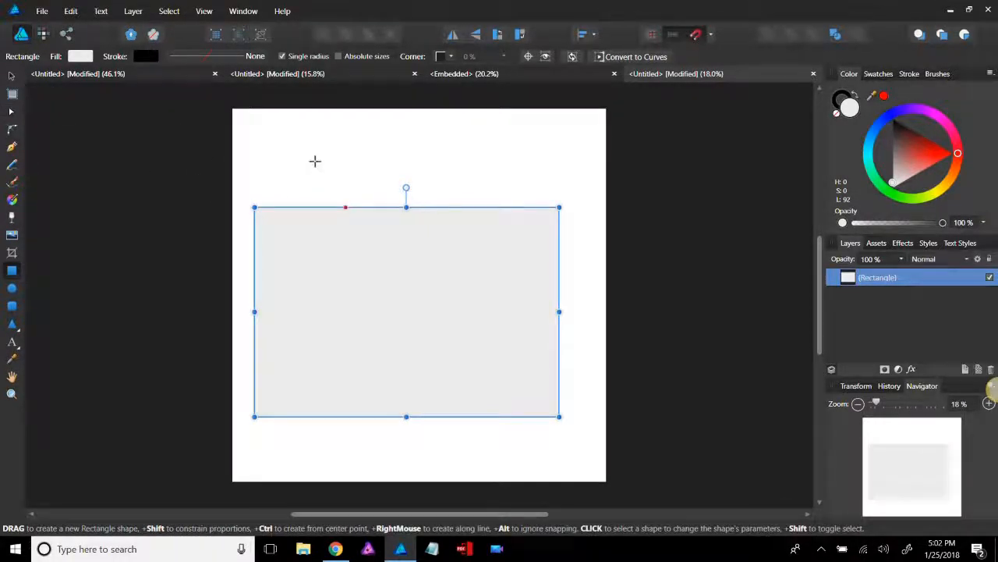
{"action": "key", "text": "v"}
{"action": "mouse_move", "coordinate": [344, 273]}
{"action": "left_mouse_down"}
{"action": "mouse_move", "coordinate": [352, 309]}
{"action": "mouse_move", "coordinate": [352, 257]}
{"action": "left_mouse_up"}
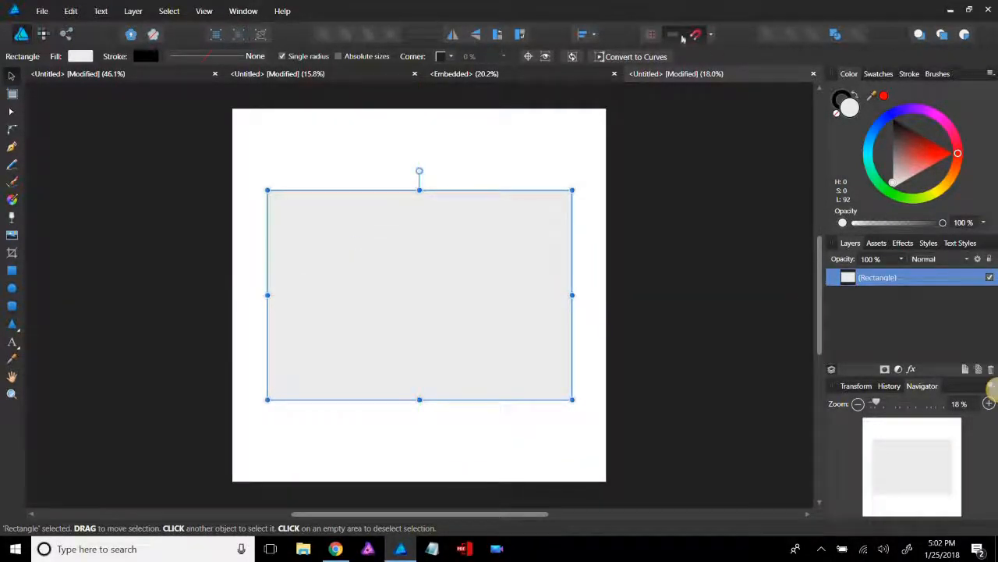
{"action": "left_click_drag", "start_coordinate": [461, 231], "coordinate": [427, 269]}
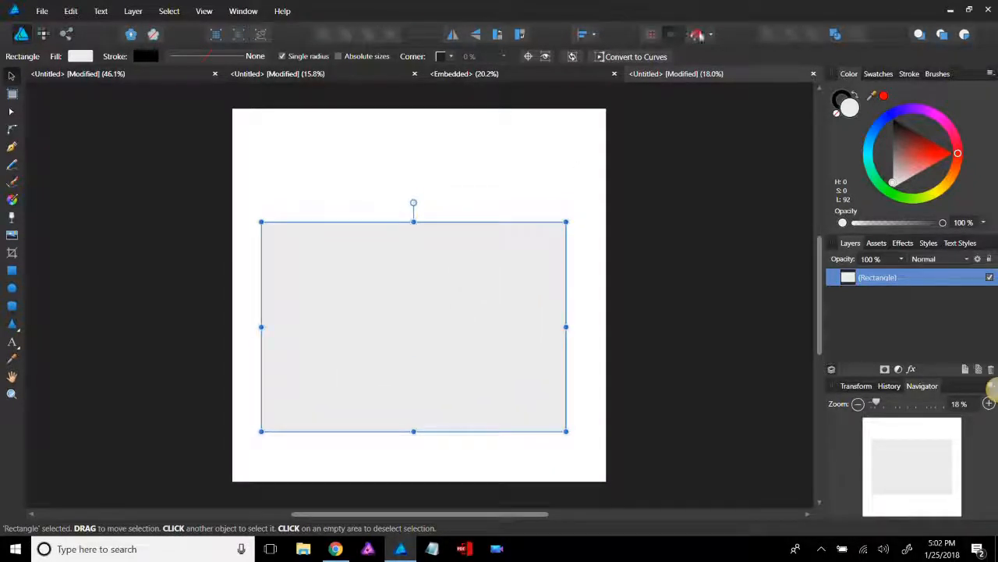
{"action": "left_click_drag", "start_coordinate": [470, 278], "coordinate": [458, 262]}
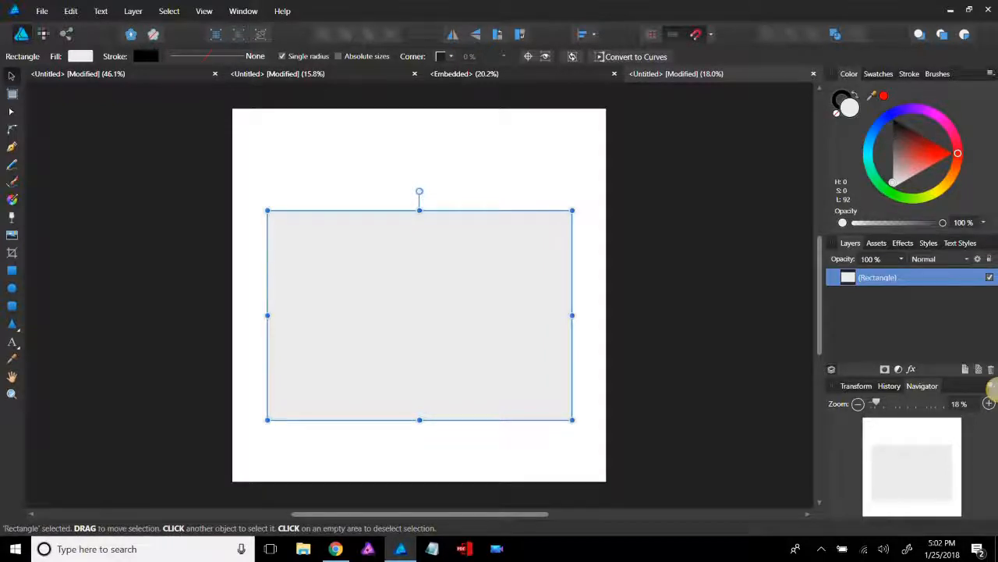
Step: Fill the rectangle with a muted orange, about H 37, S 81, L 57
{"action": "left_click", "coordinate": [950, 178]}
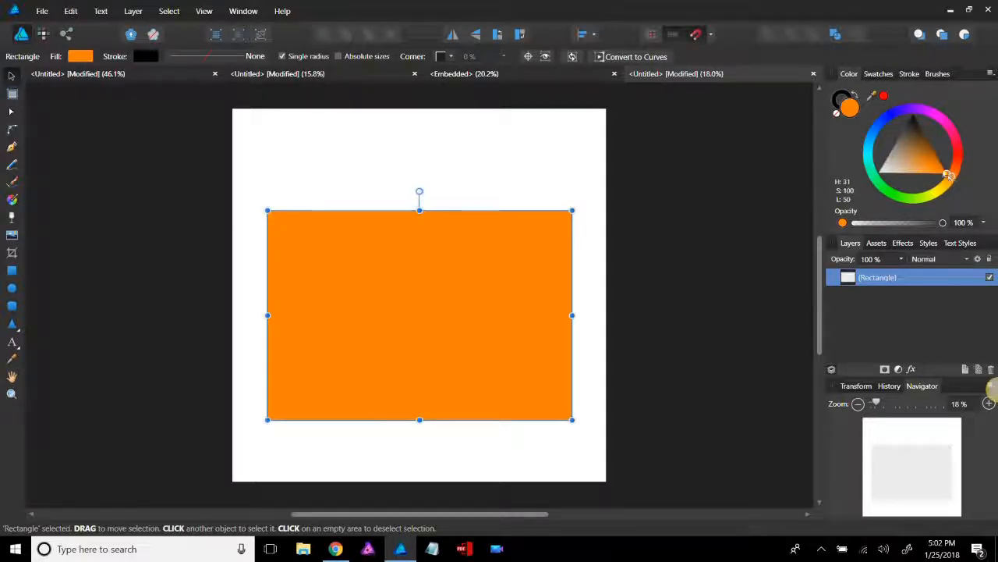
{"action": "mouse_move", "coordinate": [948, 175]}
{"action": "left_mouse_down"}
{"action": "mouse_move", "coordinate": [933, 164]}
{"action": "mouse_move", "coordinate": [928, 175]}
{"action": "left_mouse_up"}
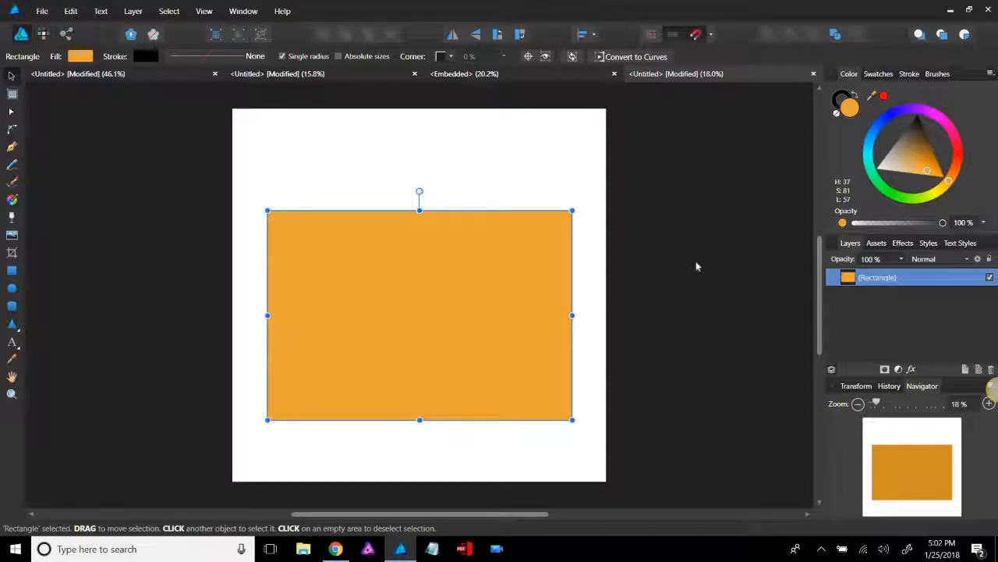
Step: Give the orange rectangle a black stroke 1 pt wide, then deselect it
{"action": "left_click", "coordinate": [839, 98]}
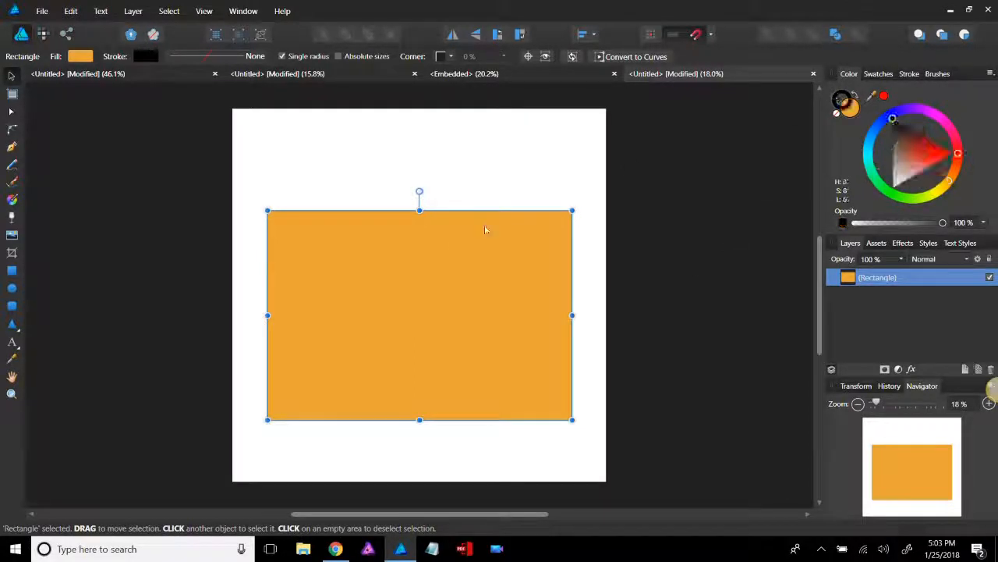
{"action": "left_click", "coordinate": [837, 114]}
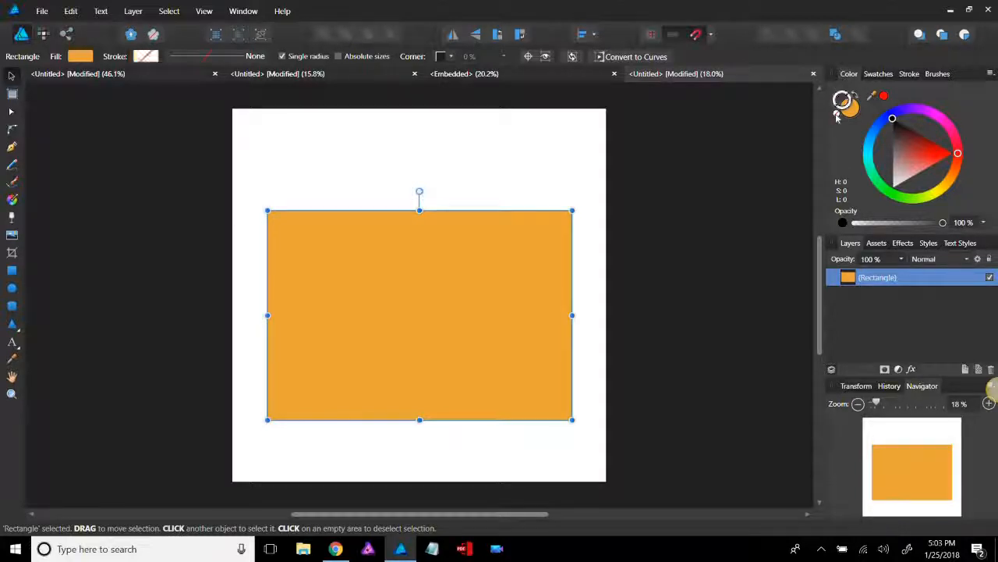
{"action": "key", "text": "ctrl+z"}
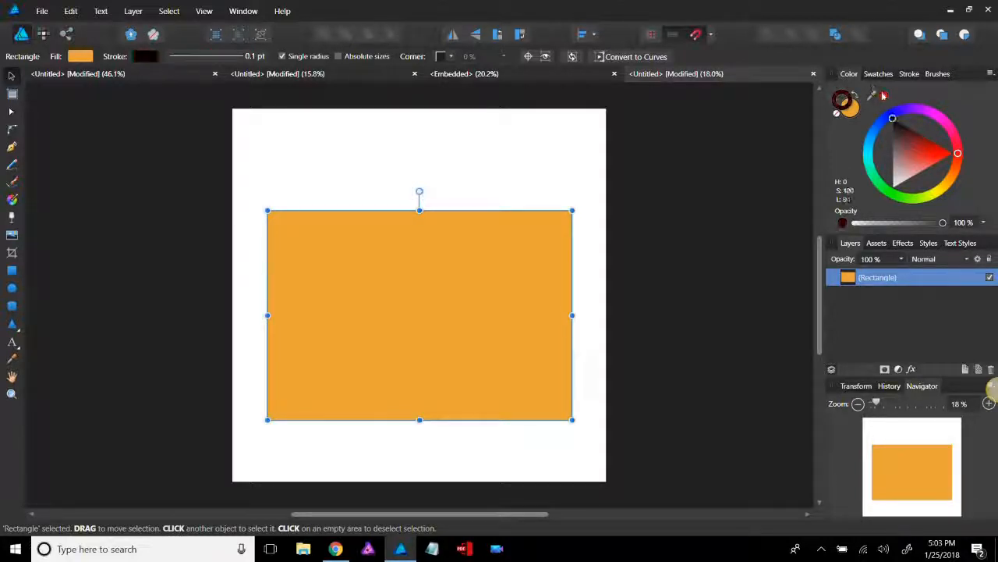
{"action": "left_click", "coordinate": [909, 75]}
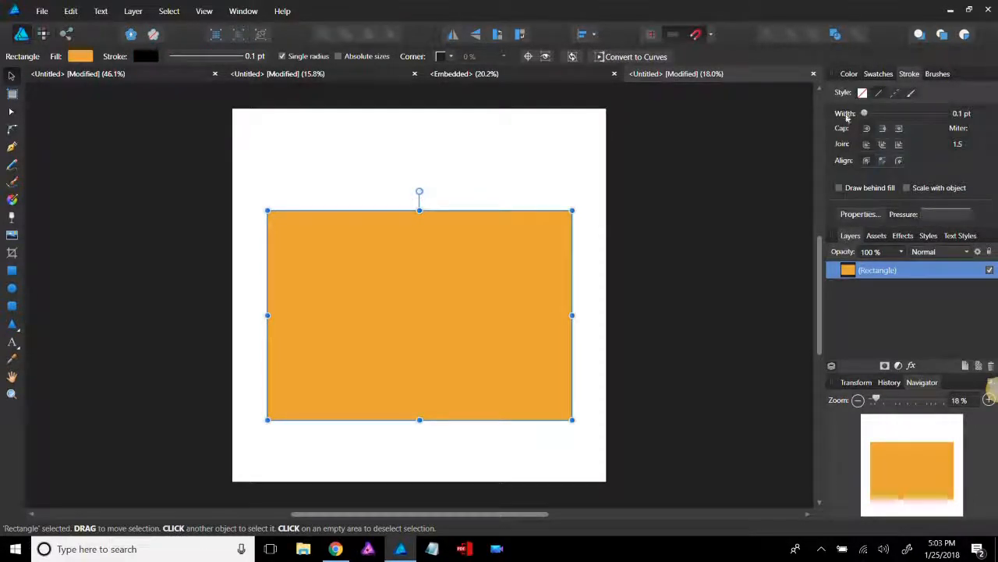
{"action": "left_click_drag", "start_coordinate": [864, 117], "coordinate": [885, 117]}
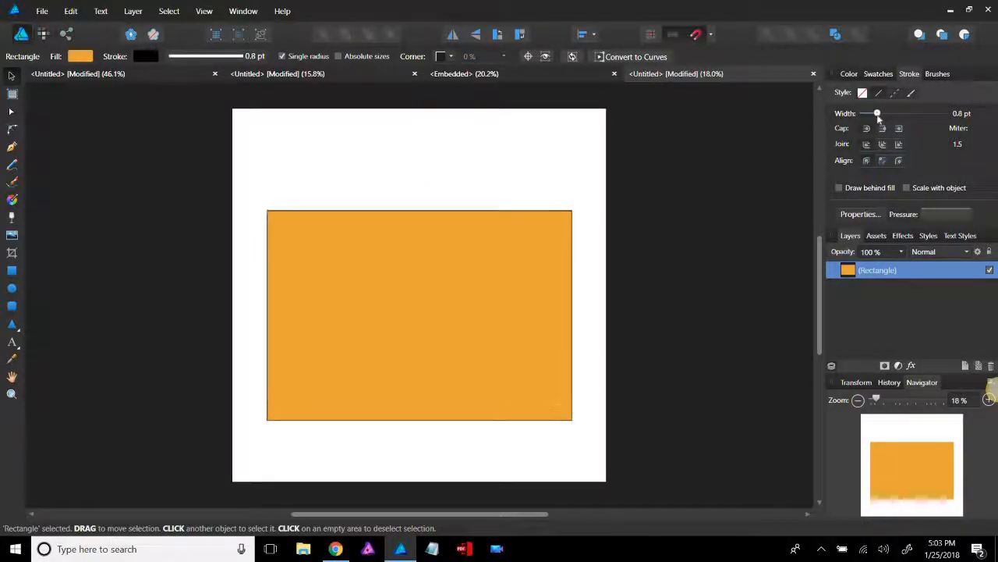
{"action": "left_click", "coordinate": [961, 114]}
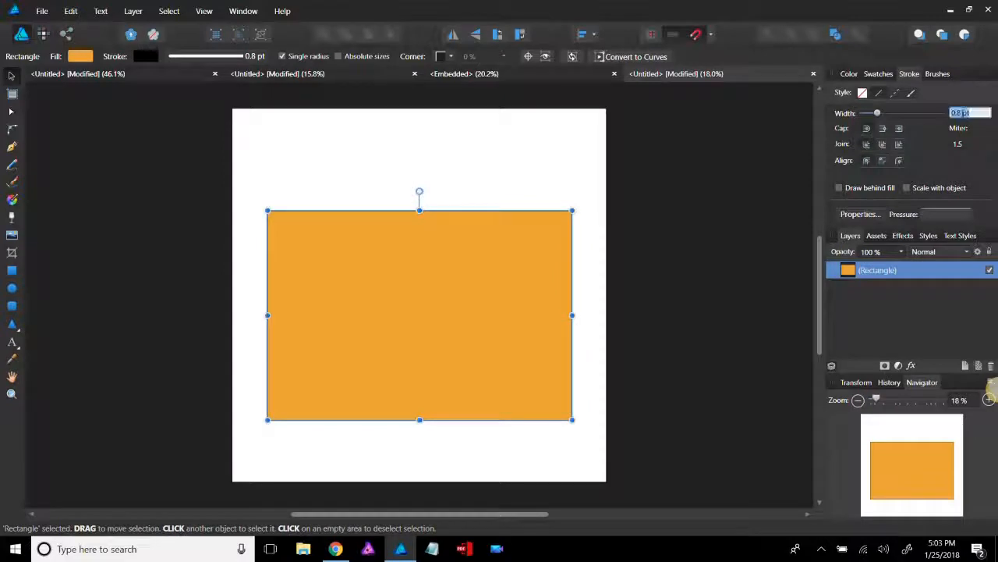
{"action": "type", "text": "1"}
{"action": "key", "text": "Return"}
{"action": "left_click", "coordinate": [695, 239]}
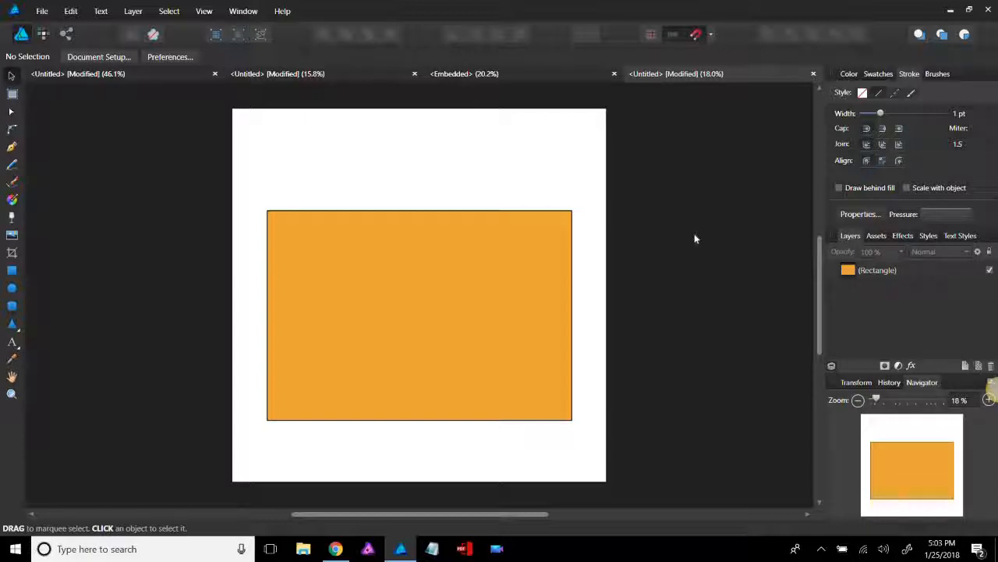
Step: Draw a thin rectangle slightly wider than the box body, centred on it with their upper edges aligned
{"action": "left_click", "coordinate": [11, 271]}
{"action": "mouse_move", "coordinate": [251, 196]}
{"action": "left_mouse_down"}
{"action": "mouse_move", "coordinate": [258, 229]}
{"action": "mouse_move", "coordinate": [595, 238]}
{"action": "left_mouse_up"}
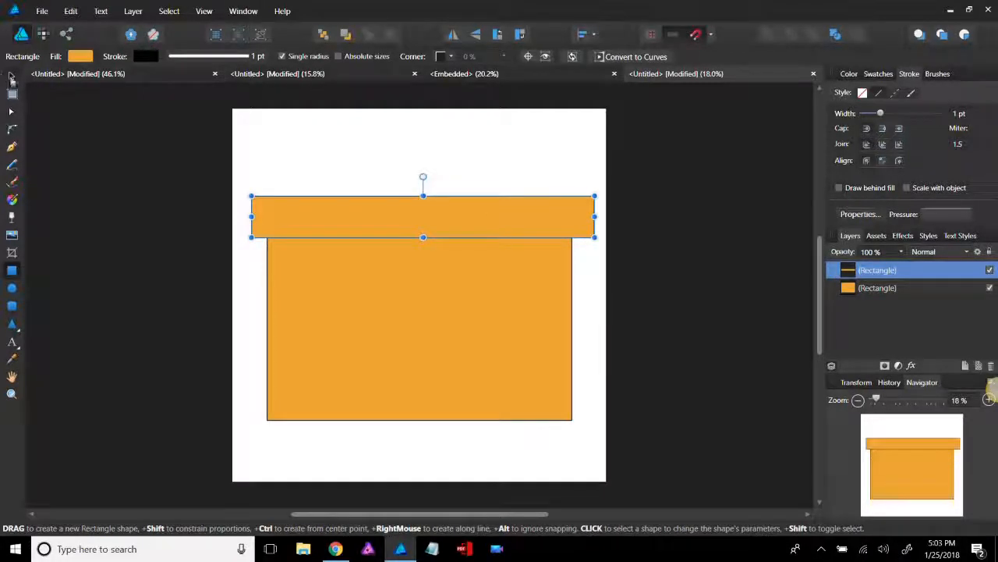
{"action": "left_click", "coordinate": [12, 77]}
{"action": "mouse_move", "coordinate": [424, 236]}
{"action": "left_mouse_down"}
{"action": "mouse_move", "coordinate": [425, 257]}
{"action": "mouse_move", "coordinate": [419, 251]}
{"action": "left_mouse_up"}
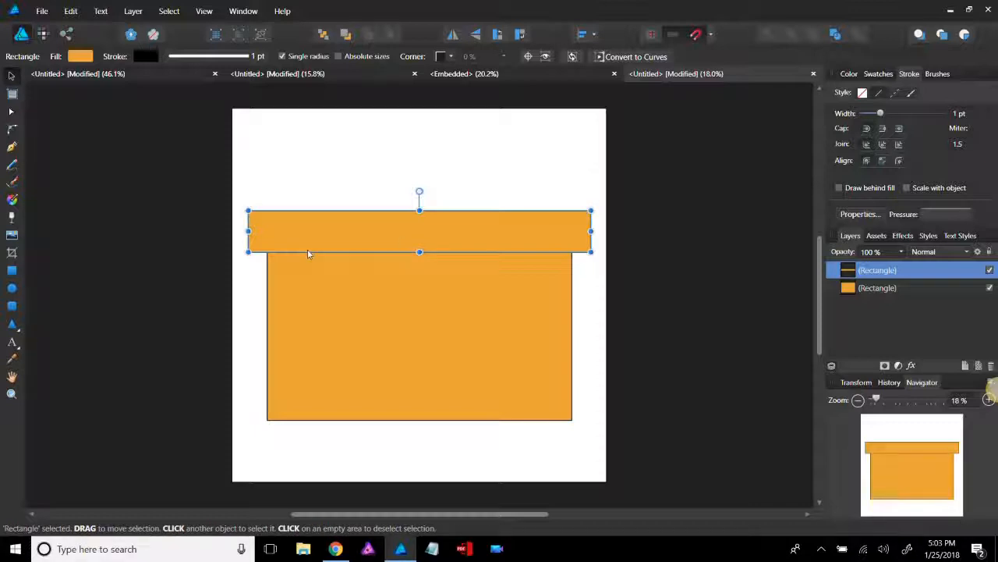
Step: Convert the thin rectangle to curves and move its two upper corners inward to line up with the box body's sides
{"action": "right_click", "coordinate": [351, 230]}
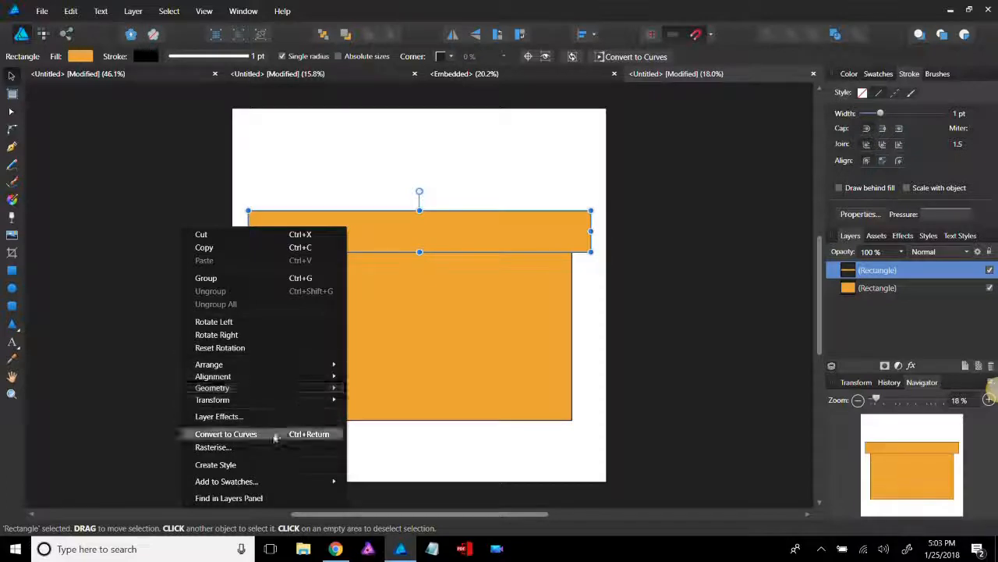
{"action": "left_click", "coordinate": [274, 438]}
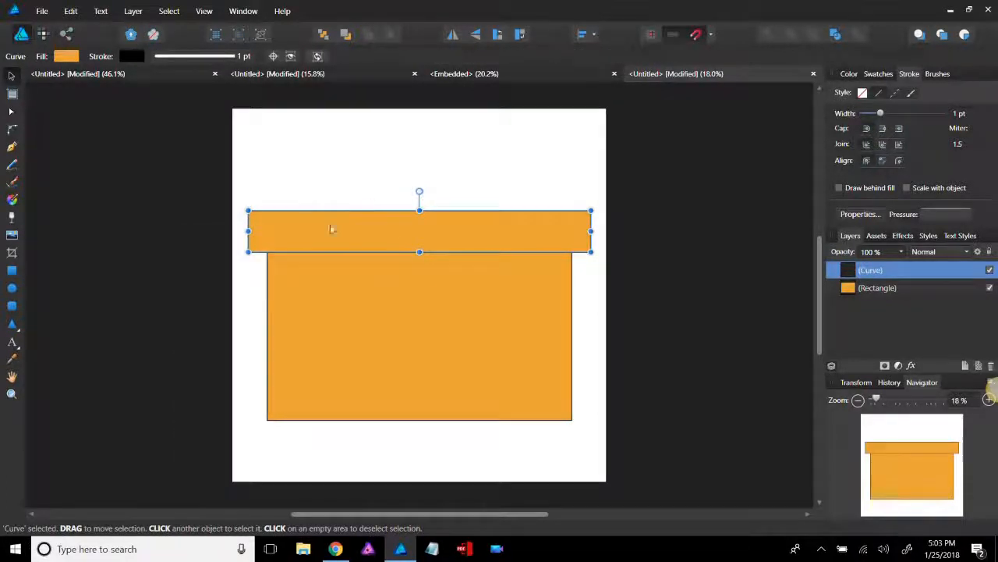
{"action": "left_click", "coordinate": [11, 112]}
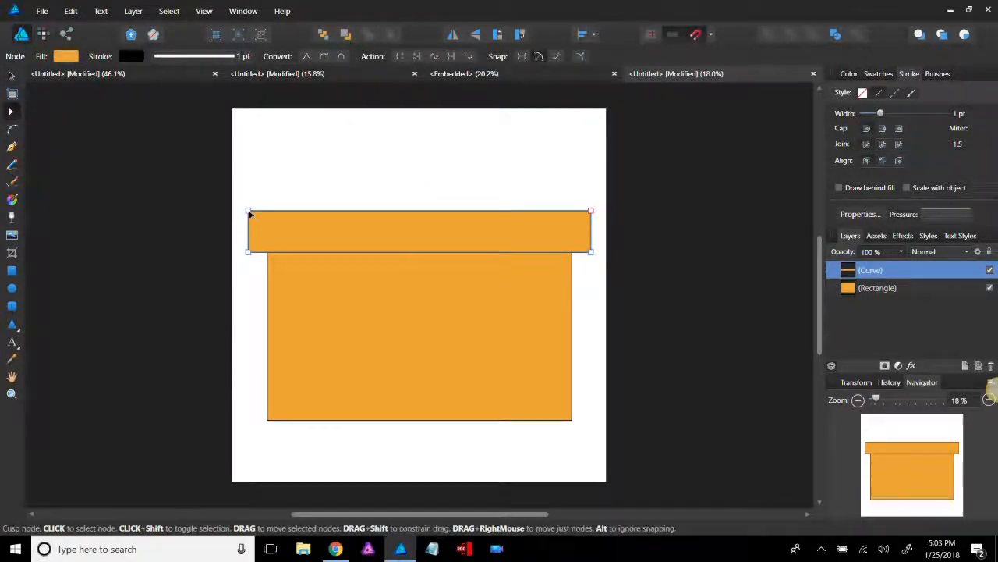
{"action": "left_click_drag", "start_coordinate": [250, 211], "coordinate": [268, 211]}
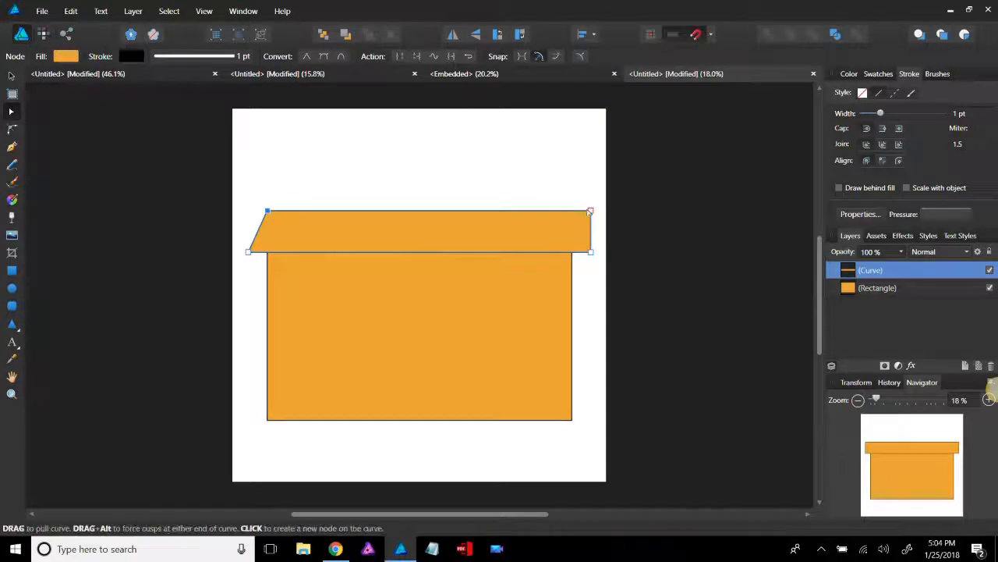
{"action": "left_click_drag", "start_coordinate": [591, 210], "coordinate": [573, 213]}
{"action": "left_click", "coordinate": [646, 228]}
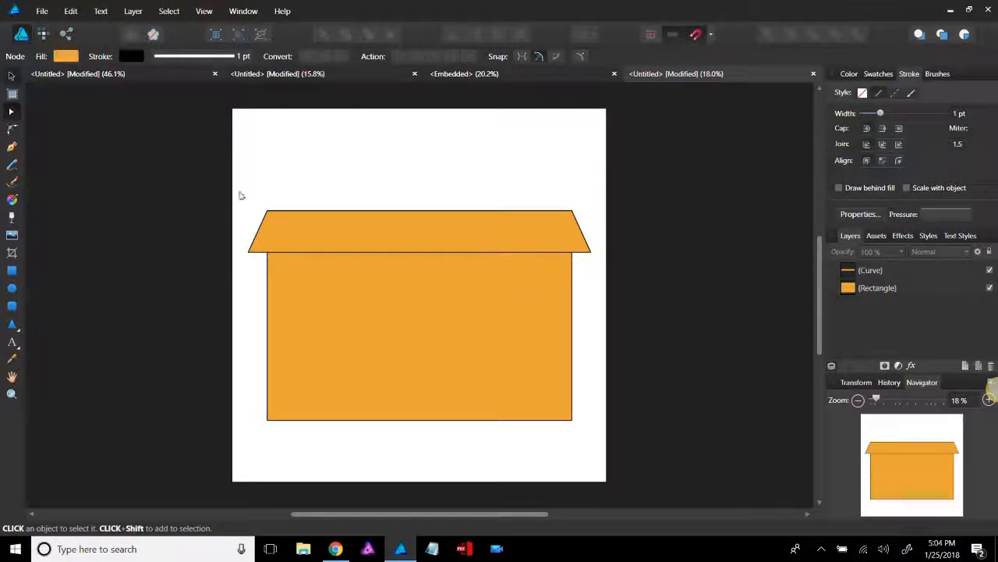
Step: Fill the trapezoid roof shape with bright red, H 5, S 100, L 50, and deselect it
{"action": "key", "text": "v"}
{"action": "left_click", "coordinate": [274, 223]}
{"action": "left_click", "coordinate": [848, 73]}
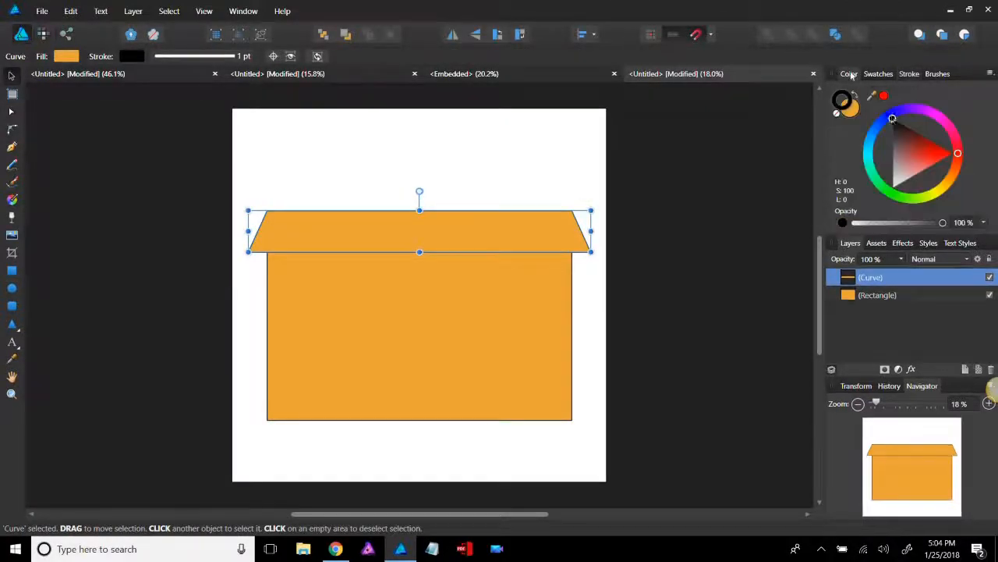
{"action": "left_click", "coordinate": [849, 110]}
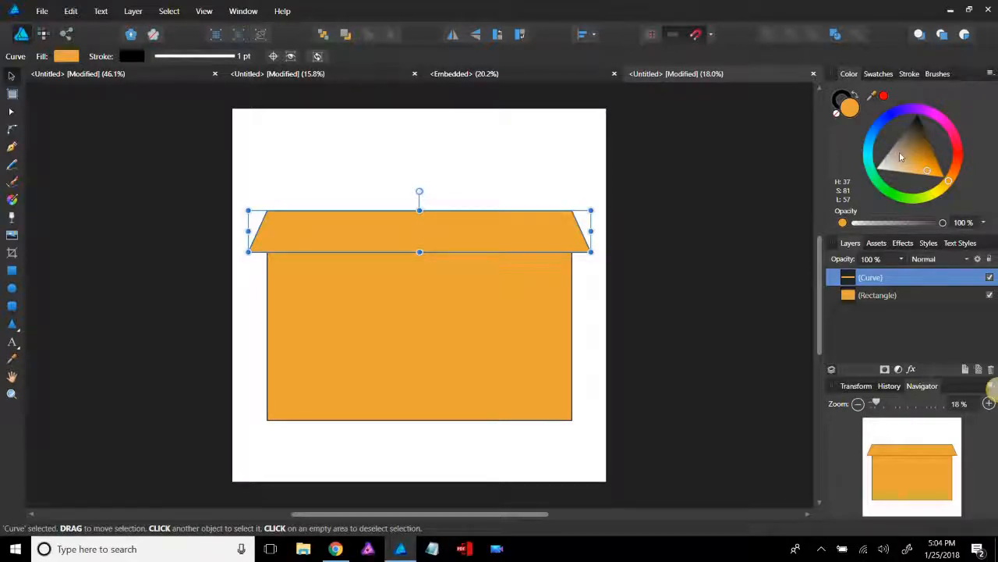
{"action": "left_click_drag", "start_coordinate": [964, 168], "coordinate": [958, 157]}
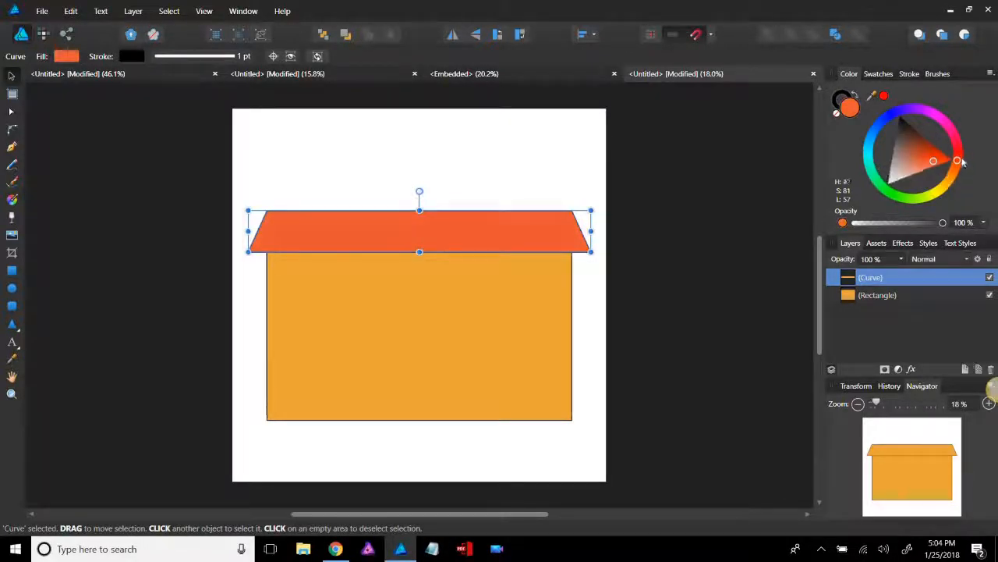
{"action": "left_click_drag", "start_coordinate": [937, 160], "coordinate": [955, 157]}
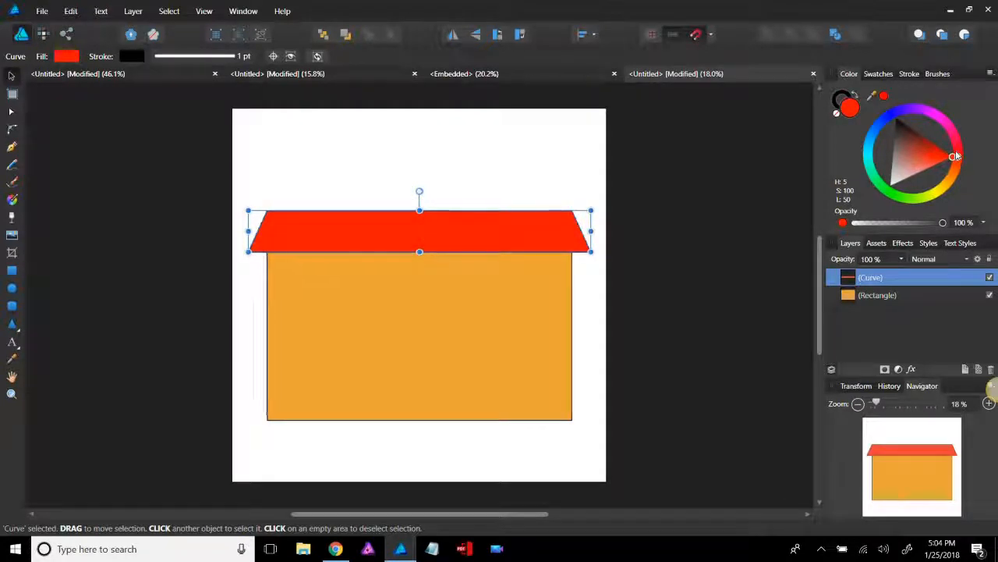
{"action": "left_click", "coordinate": [743, 261]}
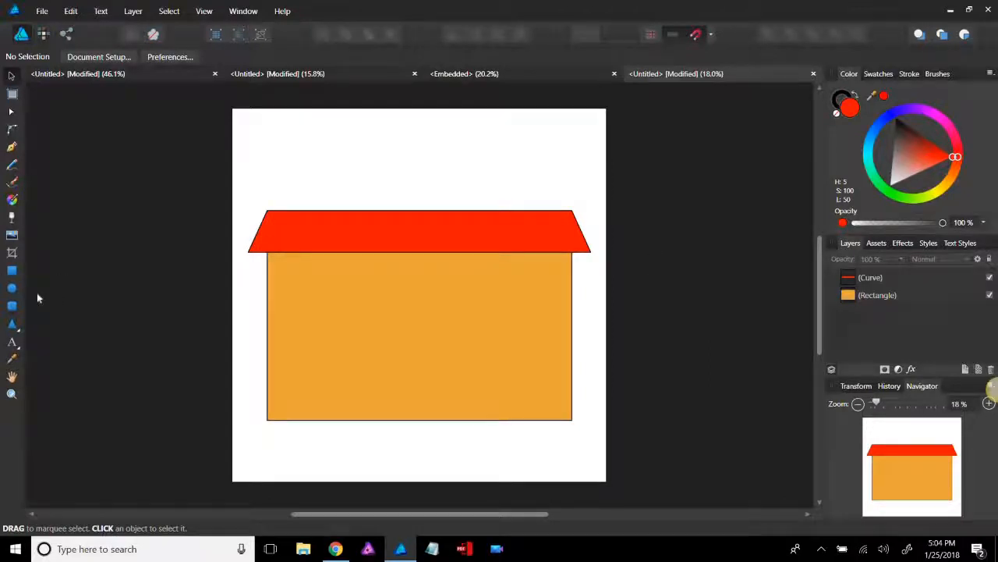
Step: Draw a roughly square window rectangle on the left half of the orange wall, slightly in from the wall's side edge
{"action": "left_click", "coordinate": [12, 271]}
{"action": "mouse_move", "coordinate": [285, 276]}
{"action": "left_mouse_down"}
{"action": "mouse_move", "coordinate": [296, 312]}
{"action": "mouse_move", "coordinate": [392, 398]}
{"action": "mouse_move", "coordinate": [387, 372]}
{"action": "left_mouse_up"}
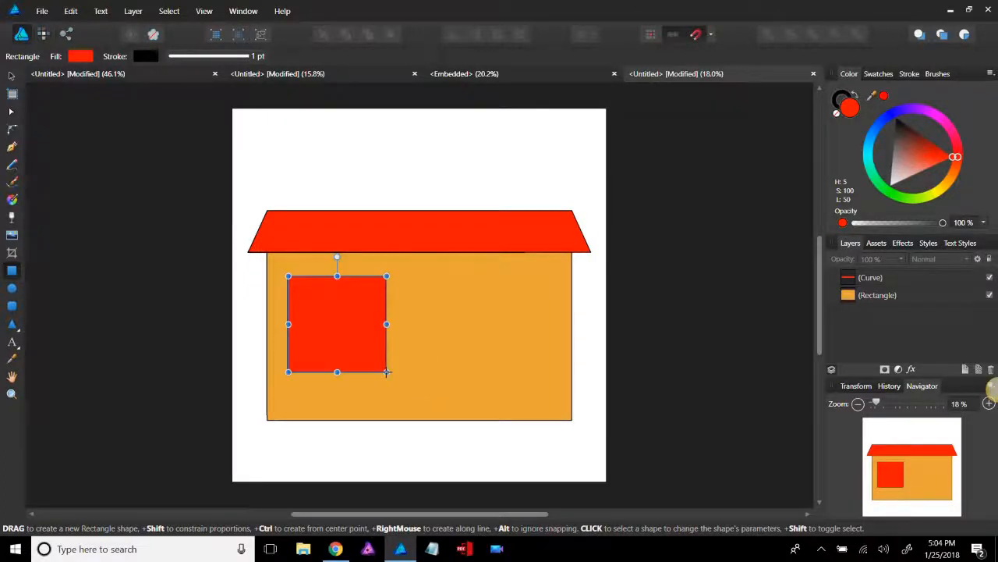
{"action": "left_click", "coordinate": [12, 76]}
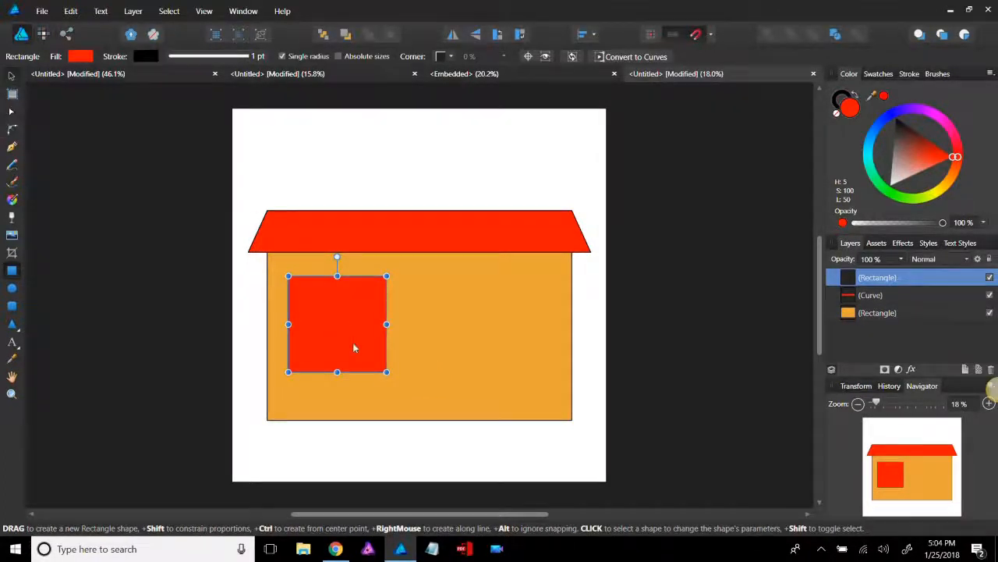
{"action": "left_click_drag", "start_coordinate": [353, 358], "coordinate": [350, 354]}
{"action": "key", "text": "Left"}
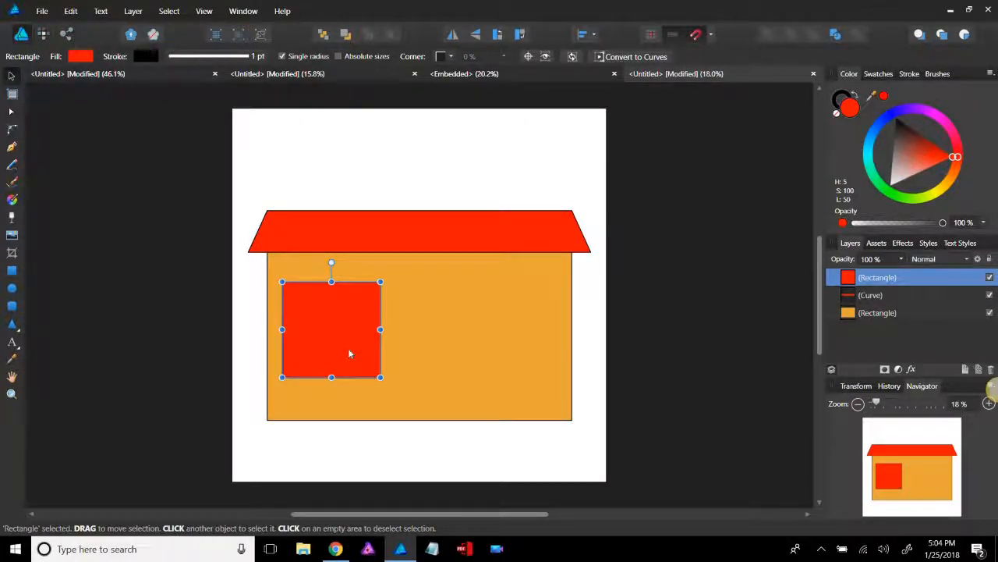
{"action": "key", "text": "ctrl+j"}
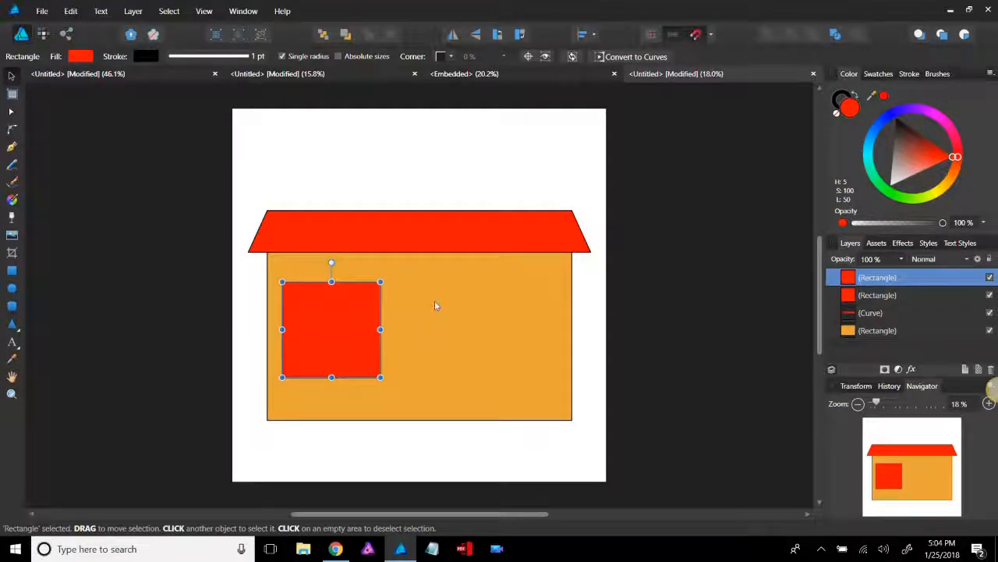
{"action": "left_click_drag", "start_coordinate": [377, 328], "coordinate": [533, 329]}
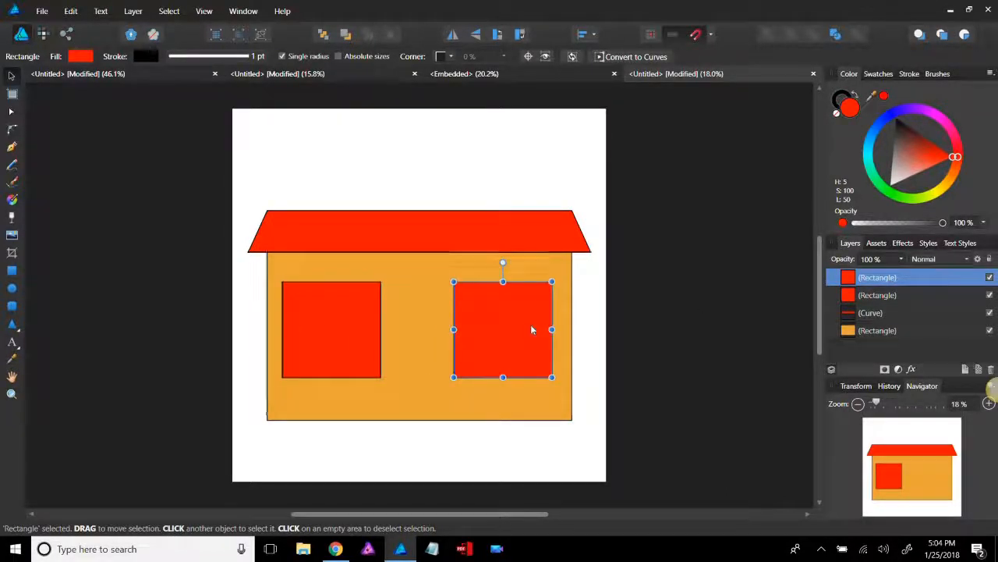
{"action": "key", "text": "Delete"}
{"action": "left_click", "coordinate": [299, 336]}
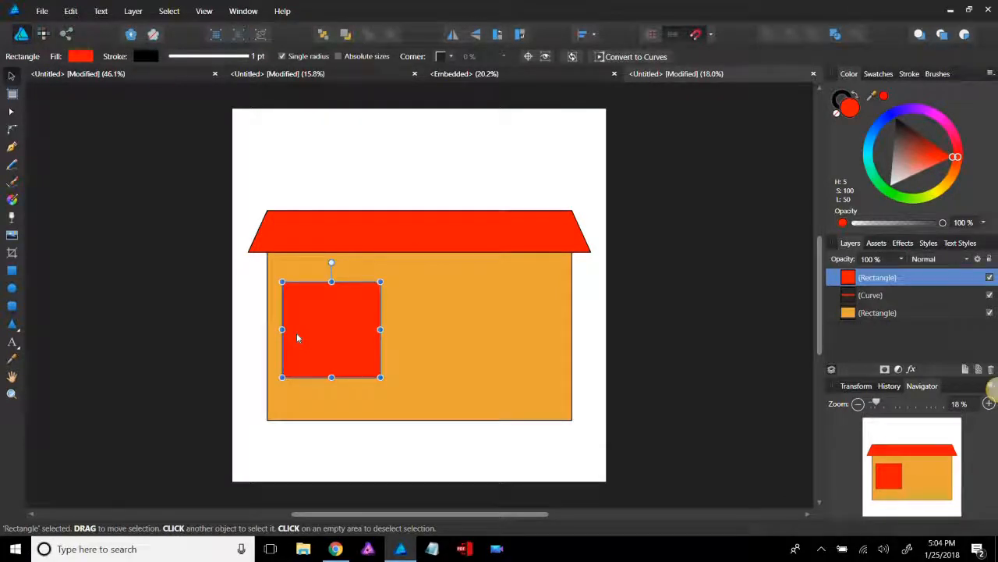
{"action": "key", "text": "ctrl+j"}
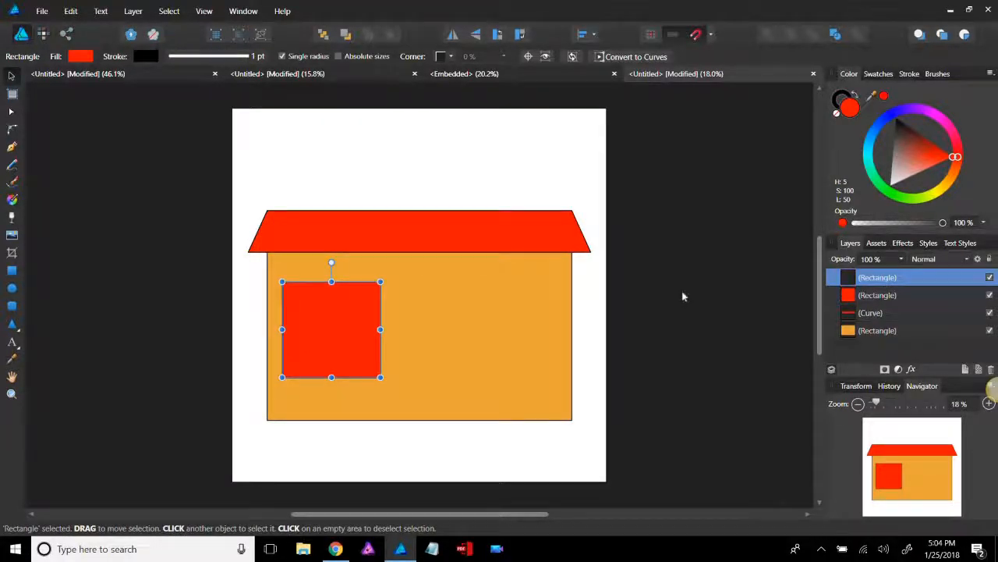
{"action": "left_click_drag", "start_coordinate": [305, 325], "coordinate": [480, 324]}
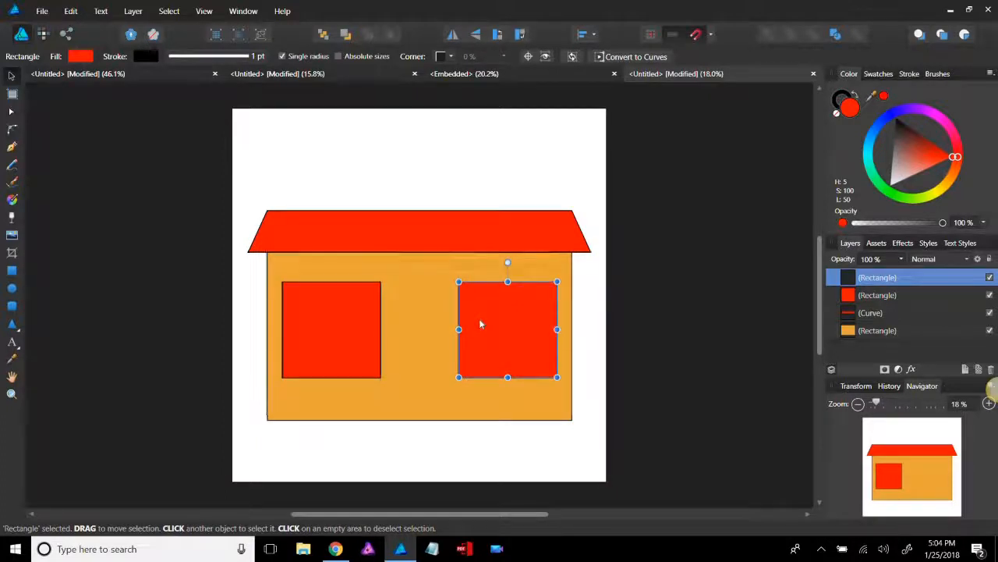
{"action": "key", "text": "Delete"}
{"action": "left_click", "coordinate": [350, 340]}
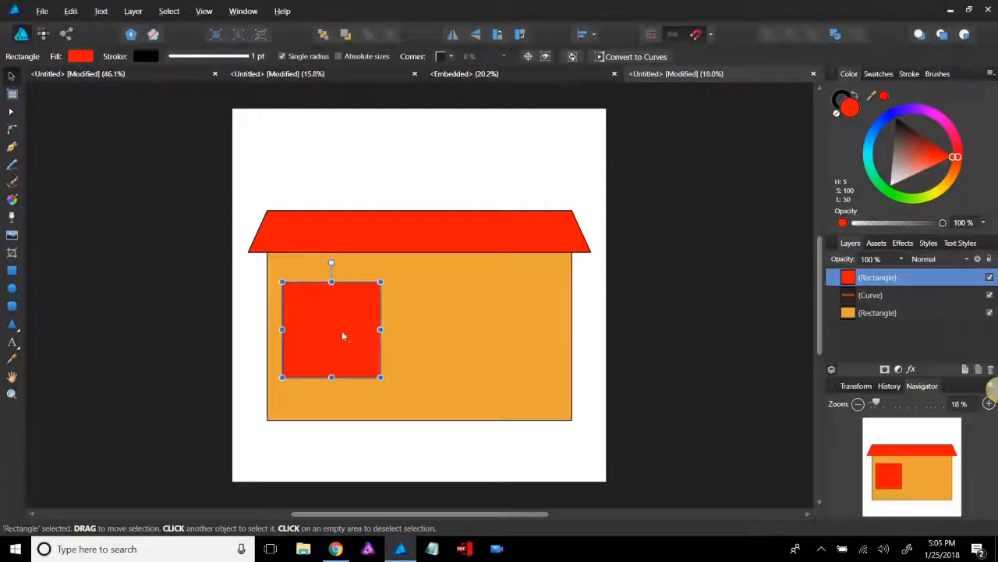
{"action": "key", "text": "ctrl+j"}
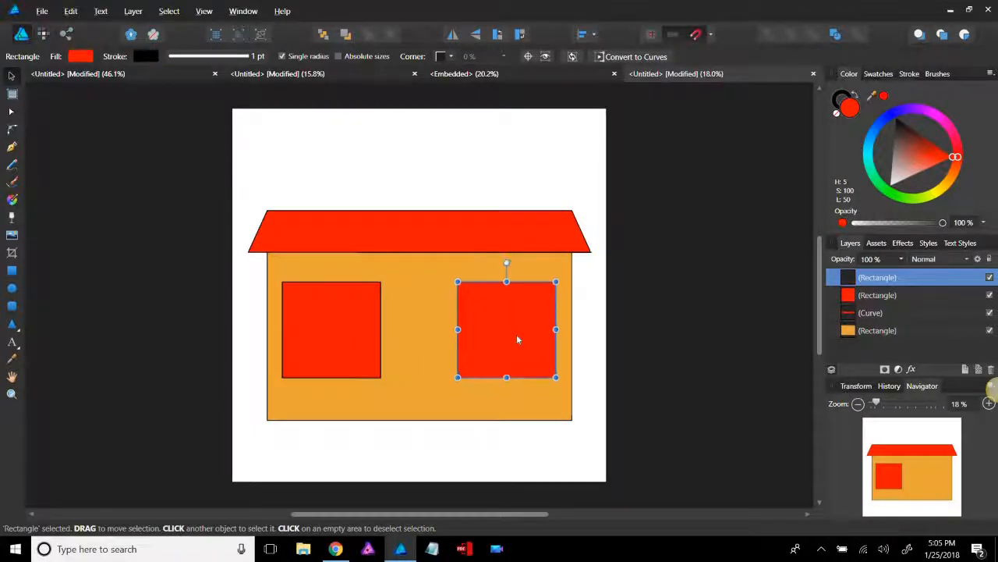
{"action": "left_click_drag", "start_coordinate": [518, 340], "coordinate": [521, 340]}
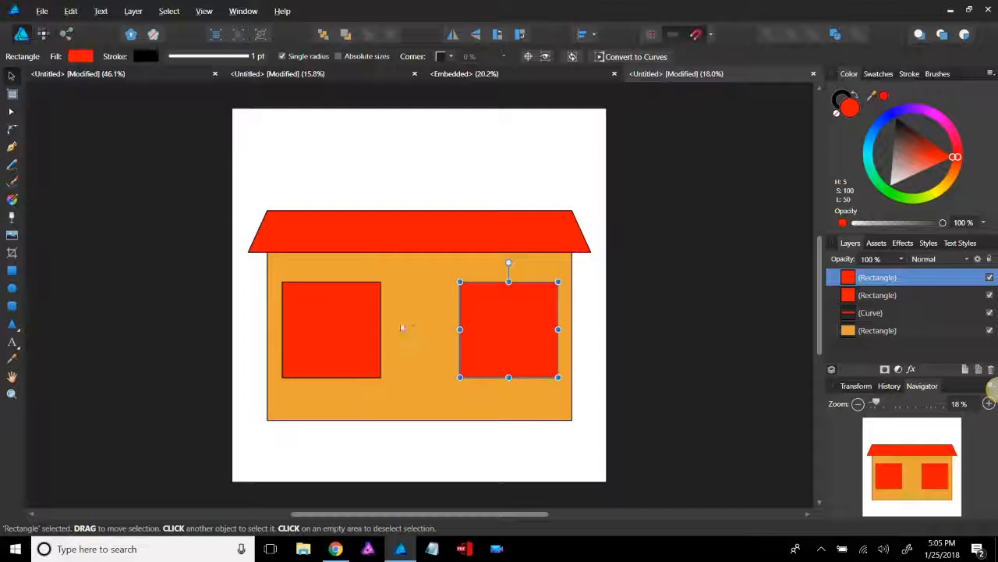
{"action": "left_click", "coordinate": [342, 324]}
{"action": "left_click", "coordinate": [521, 325]}
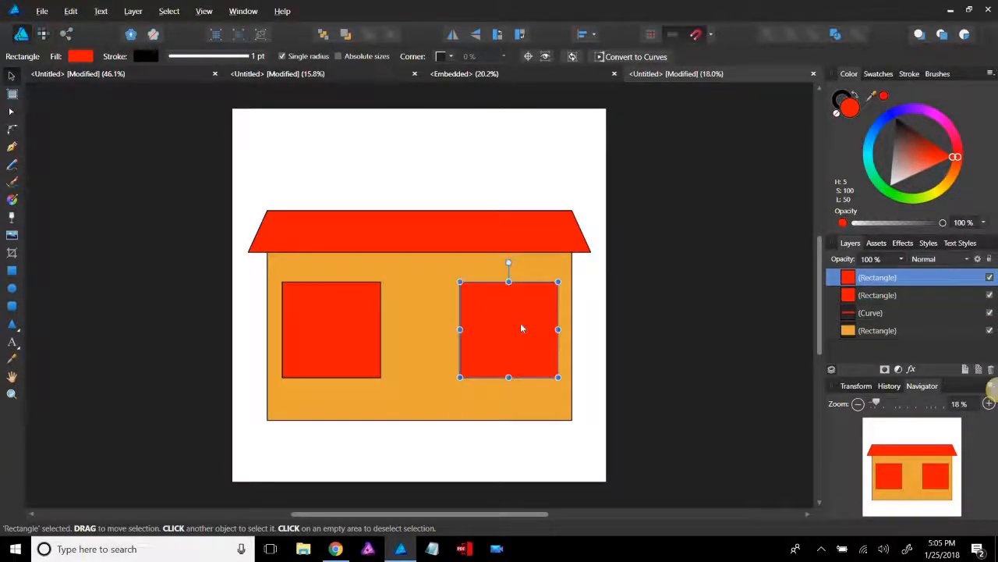
{"action": "key", "text": "Delete"}
Step: Fill the window square with bright cyan-blue, about H 186, S 100, L 50
{"action": "left_click", "coordinate": [357, 317]}
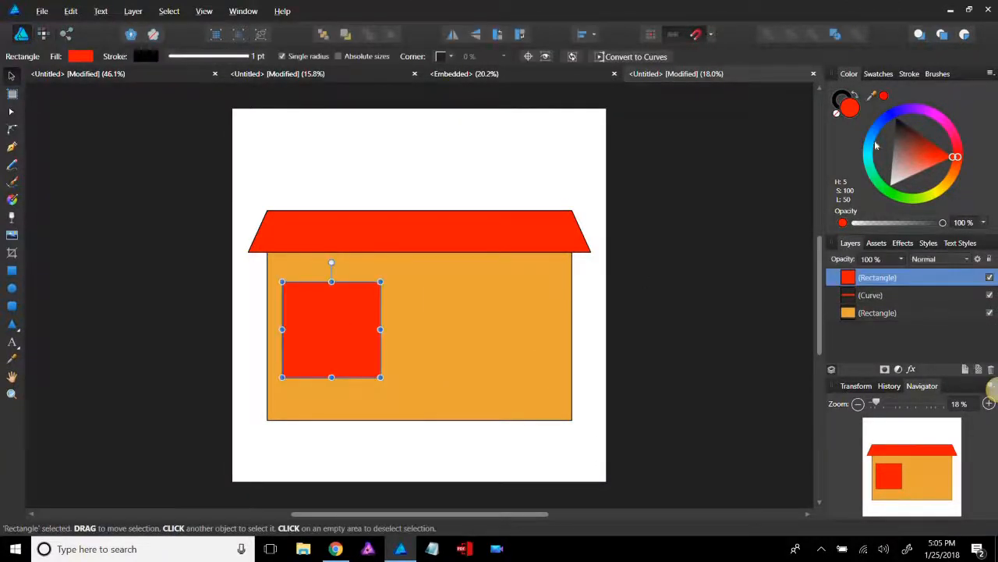
{"action": "left_click", "coordinate": [871, 154]}
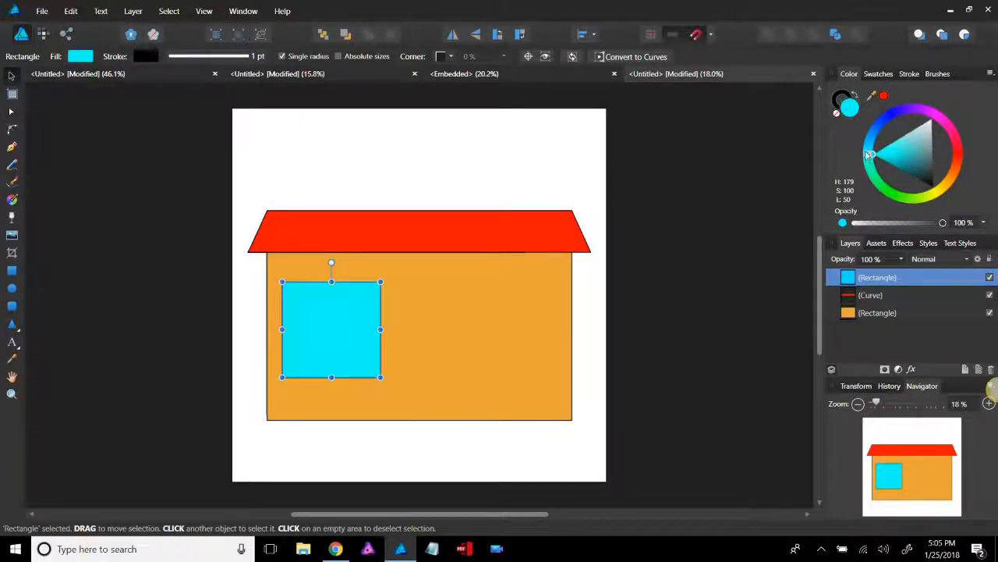
{"action": "left_click", "coordinate": [866, 153]}
{"action": "left_click", "coordinate": [866, 153]}
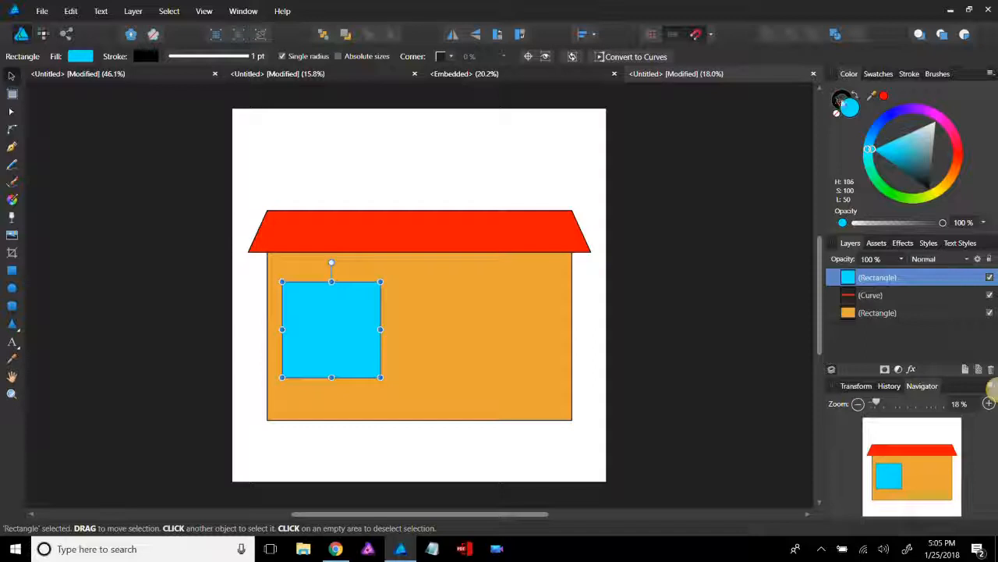
Step: Remove the window square's fill and set its black stroke to 2.5 pt, then deselect it
{"action": "left_click", "coordinate": [836, 115]}
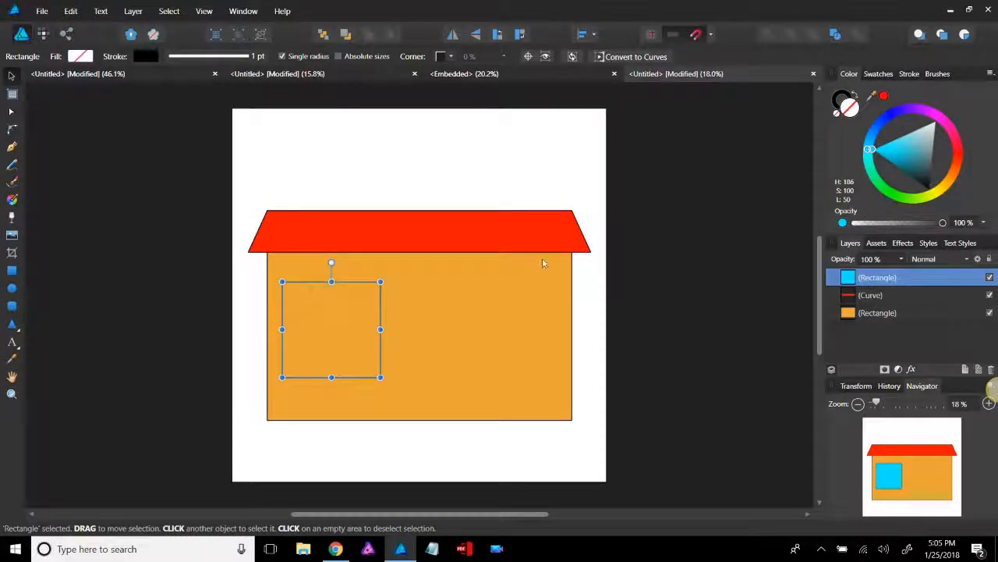
{"action": "left_click", "coordinate": [910, 73]}
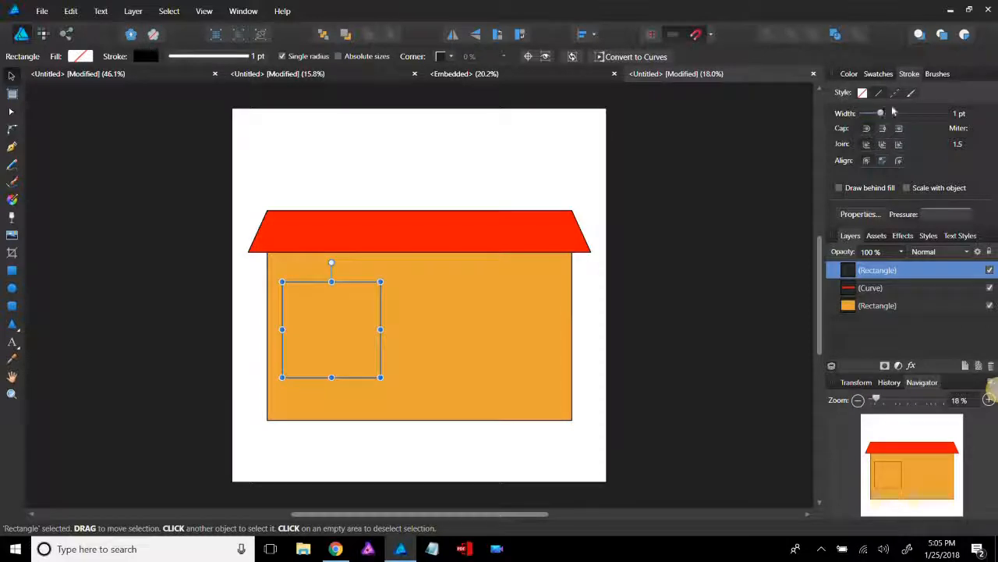
{"action": "left_click_drag", "start_coordinate": [881, 114], "coordinate": [884, 114]}
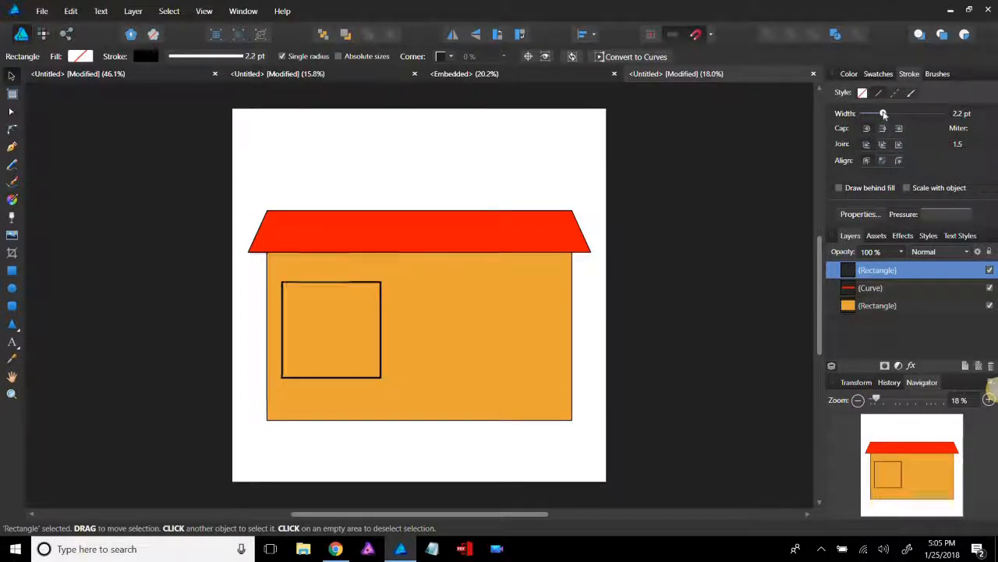
{"action": "left_click", "coordinate": [961, 114]}
{"action": "type", "text": "2.5"}
{"action": "key", "text": "Return"}
{"action": "left_click", "coordinate": [608, 311]}
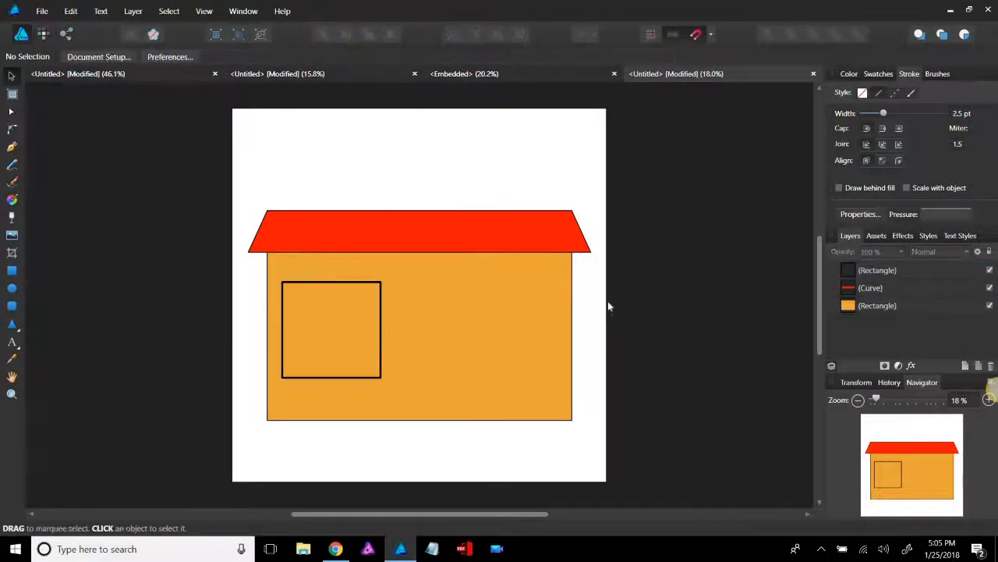
{"action": "left_click", "coordinate": [377, 308]}
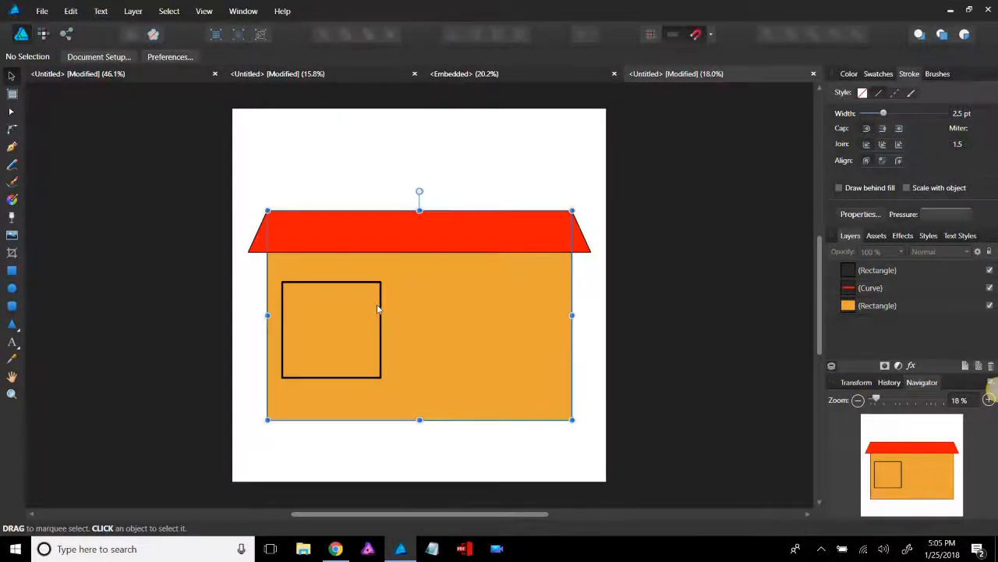
{"action": "left_click", "coordinate": [380, 310]}
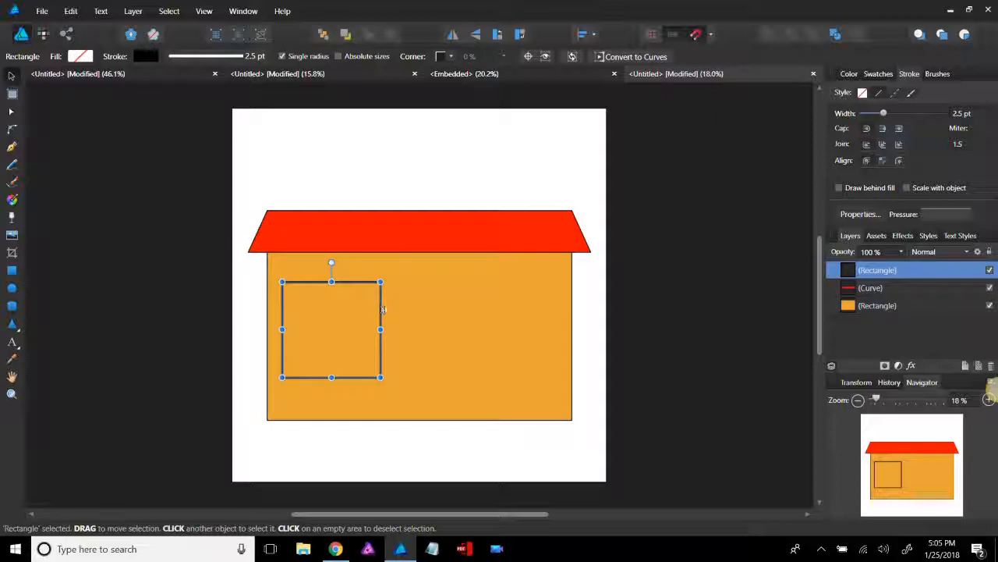
{"action": "left_click", "coordinate": [682, 233]}
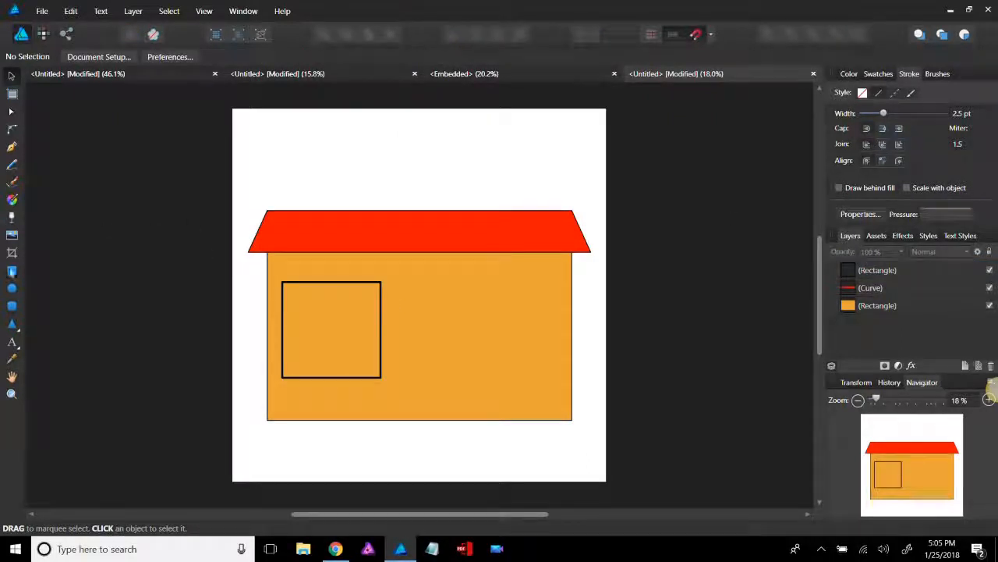
Step: Draw a large rectangle about as tall as the orange wall and move it over the wall so it overlaps the window outline
{"action": "key", "text": "m"}
{"action": "left_click_drag", "start_coordinate": [144, 252], "coordinate": [320, 408]}
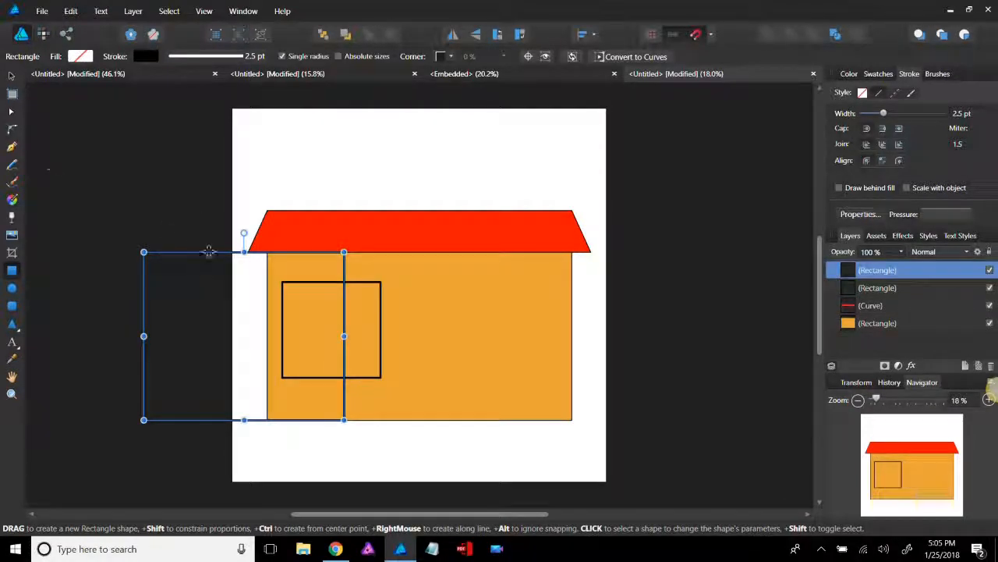
{"action": "key", "text": "v"}
{"action": "mouse_move", "coordinate": [196, 261]}
{"action": "left_mouse_down"}
{"action": "mouse_move", "coordinate": [298, 279]}
{"action": "mouse_move", "coordinate": [389, 274]}
{"action": "mouse_move", "coordinate": [470, 289]}
{"action": "left_mouse_up"}
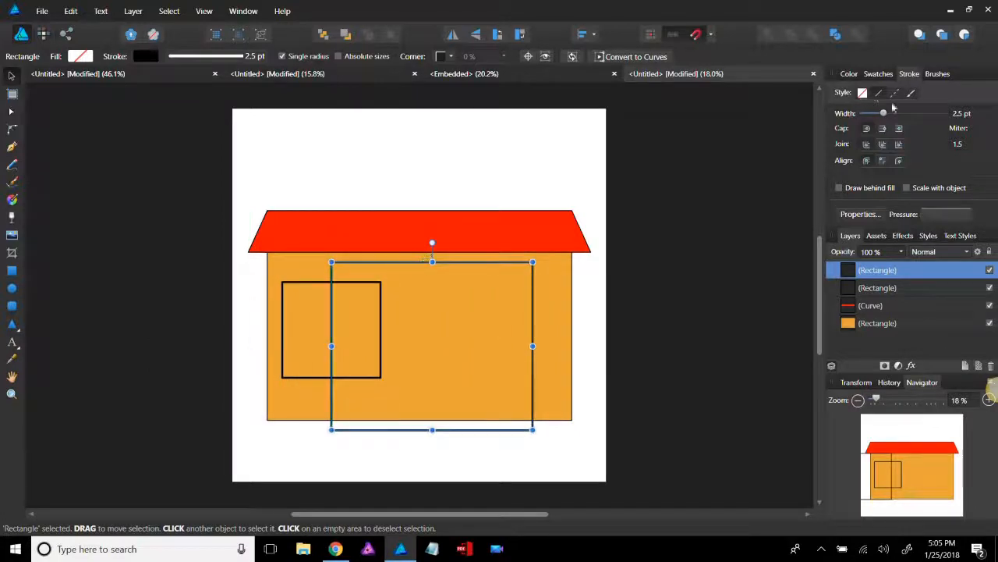
Step: Remove the large rectangle's stroke and fill it with blue, about H 213, S 81, L 57
{"action": "left_click", "coordinate": [848, 74]}
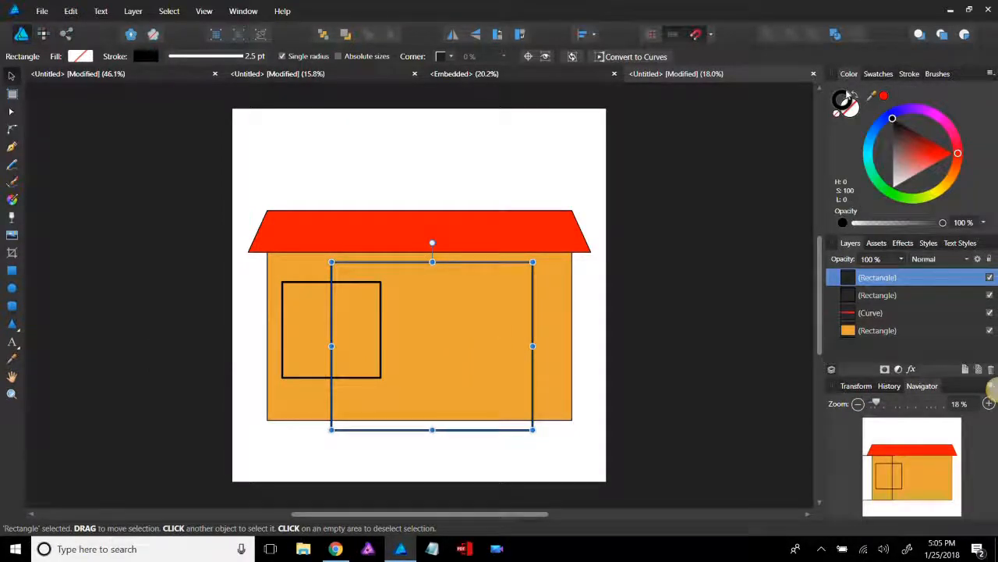
{"action": "left_click", "coordinate": [840, 115]}
{"action": "left_click", "coordinate": [852, 113]}
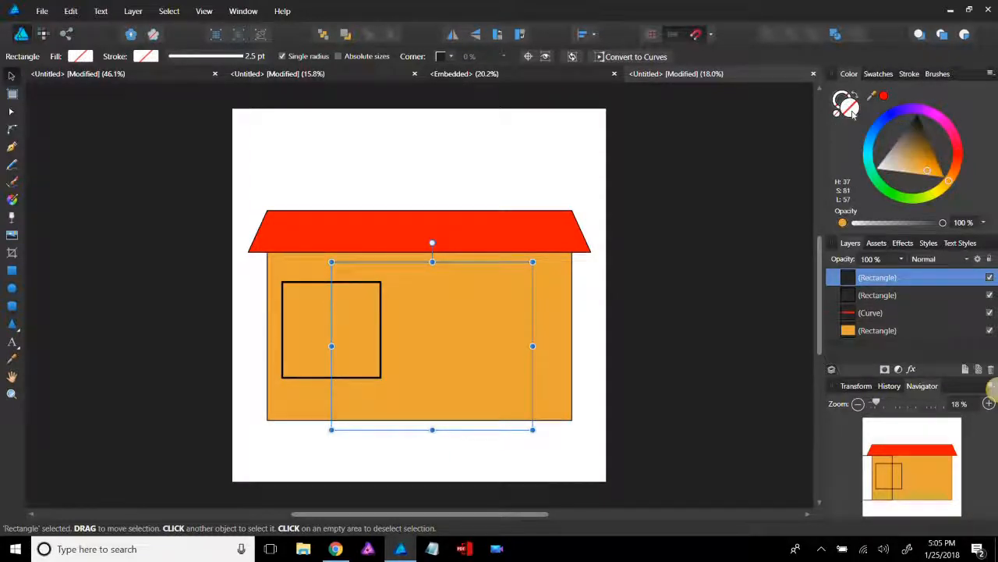
{"action": "left_click", "coordinate": [881, 124]}
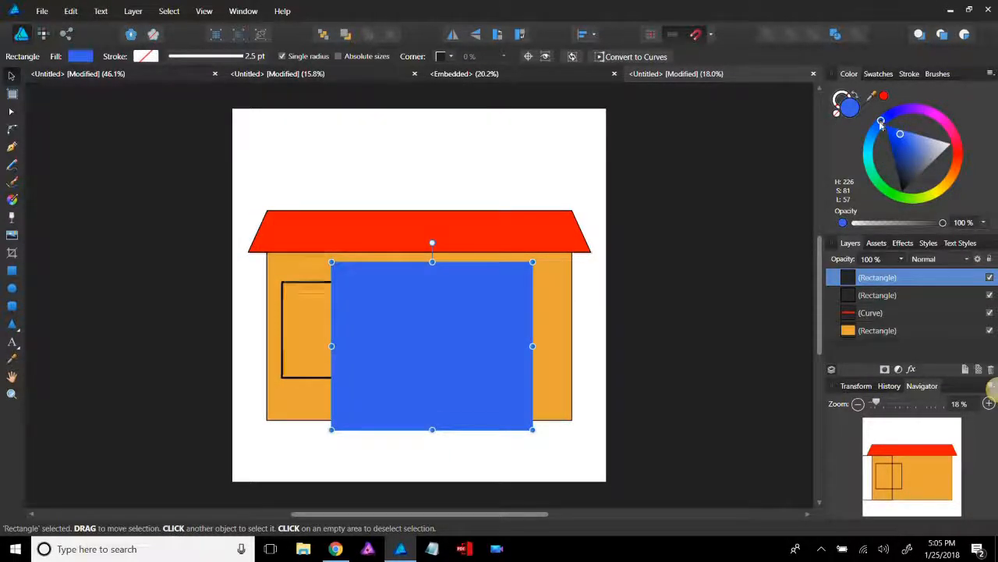
{"action": "left_click", "coordinate": [875, 129]}
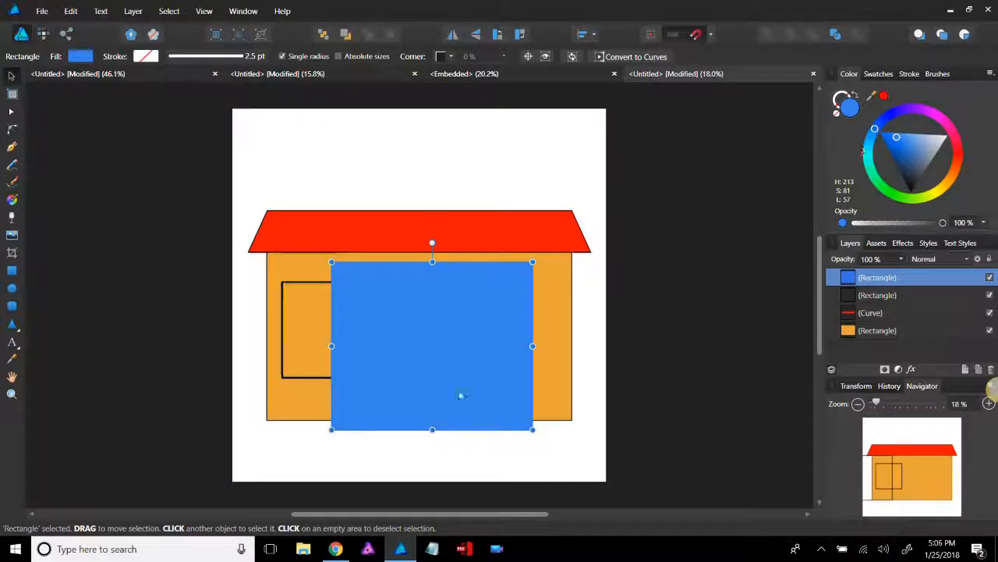
Step: Bring the window outline one level forward so it sits above the blue rectangle
{"action": "left_click", "coordinate": [870, 295]}
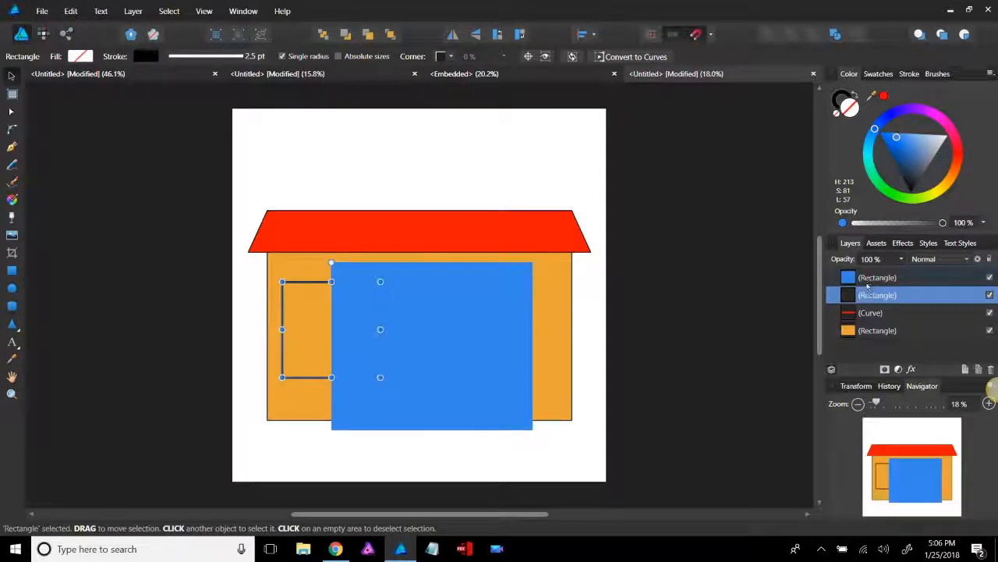
{"action": "key", "text": "ctrl+]"}
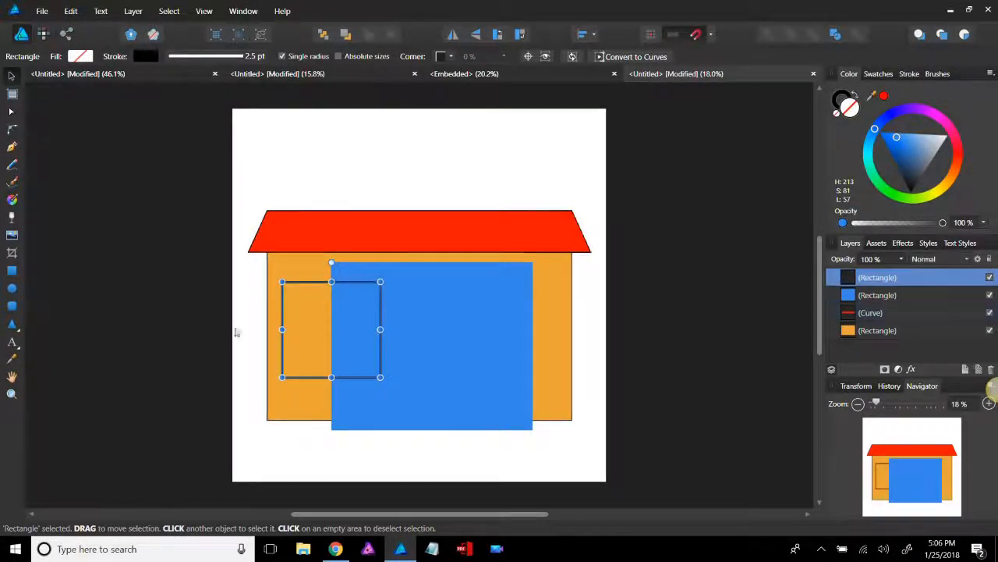
Step: Clip the large blue rectangle inside the window outline by nesting its layer within the outline's layer
{"action": "left_click", "coordinate": [714, 372]}
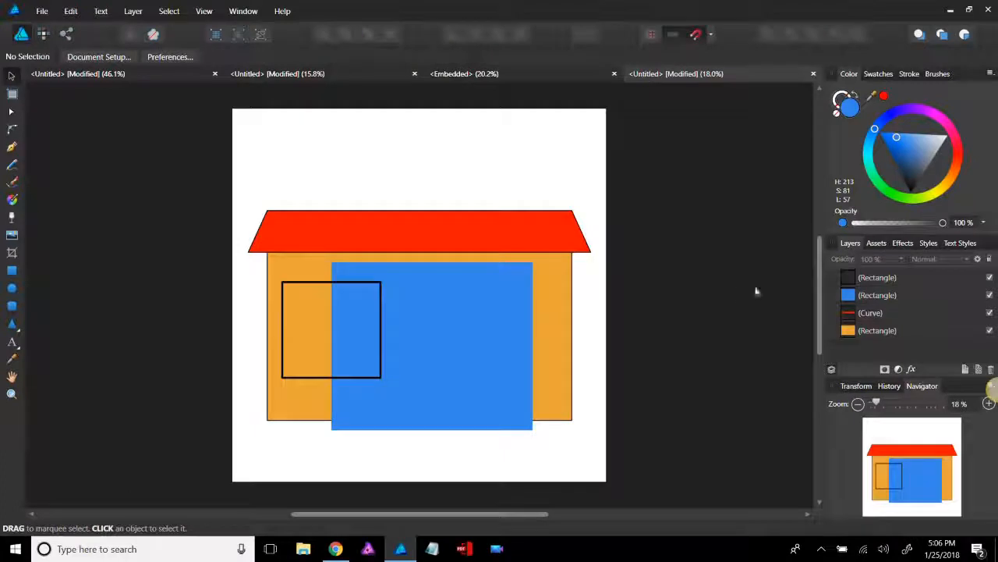
{"action": "mouse_move", "coordinate": [870, 294]}
{"action": "left_mouse_down"}
{"action": "mouse_move", "coordinate": [836, 289]}
{"action": "mouse_move", "coordinate": [867, 285]}
{"action": "left_mouse_up"}
{"action": "mouse_move", "coordinate": [338, 333]}
{"action": "left_mouse_down"}
{"action": "mouse_move", "coordinate": [329, 332]}
{"action": "mouse_move", "coordinate": [338, 328]}
{"action": "left_mouse_up"}
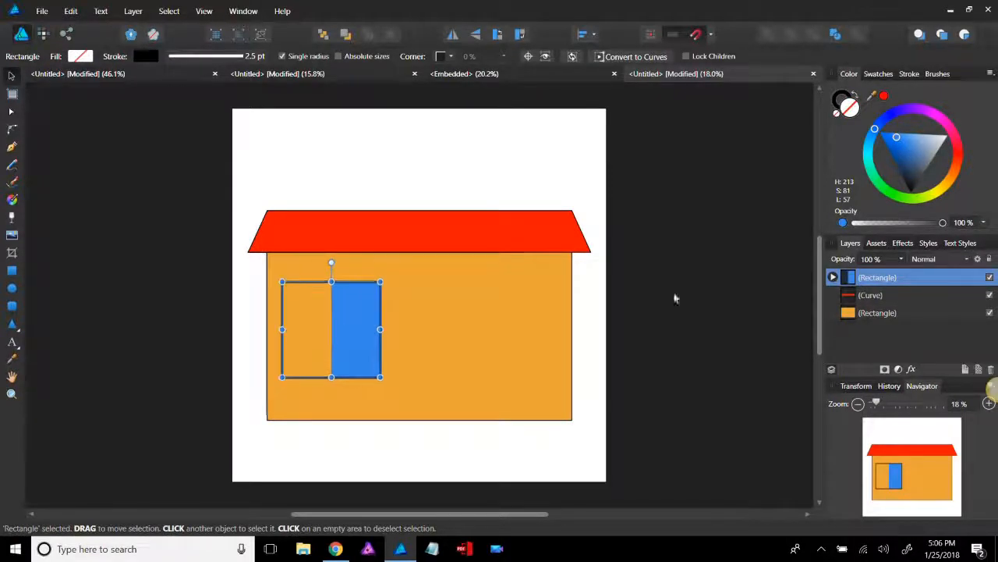
Step: Move the nested blue rectangle so it fills the entire window outline, and deselect it
{"action": "left_click", "coordinate": [833, 277]}
{"action": "left_click", "coordinate": [890, 297]}
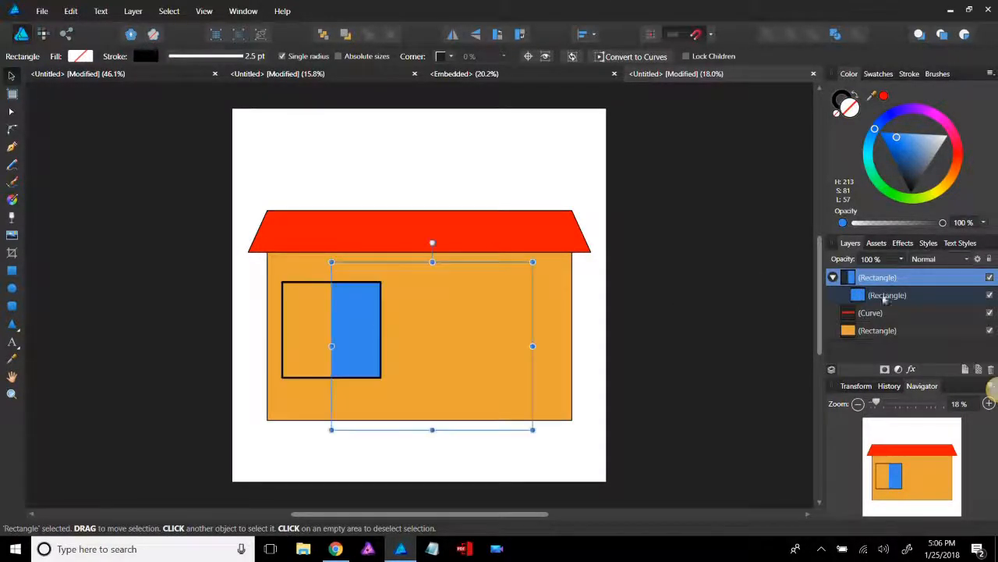
{"action": "left_click_drag", "start_coordinate": [458, 354], "coordinate": [436, 354]}
{"action": "left_click_drag", "start_coordinate": [408, 437], "coordinate": [342, 437]}
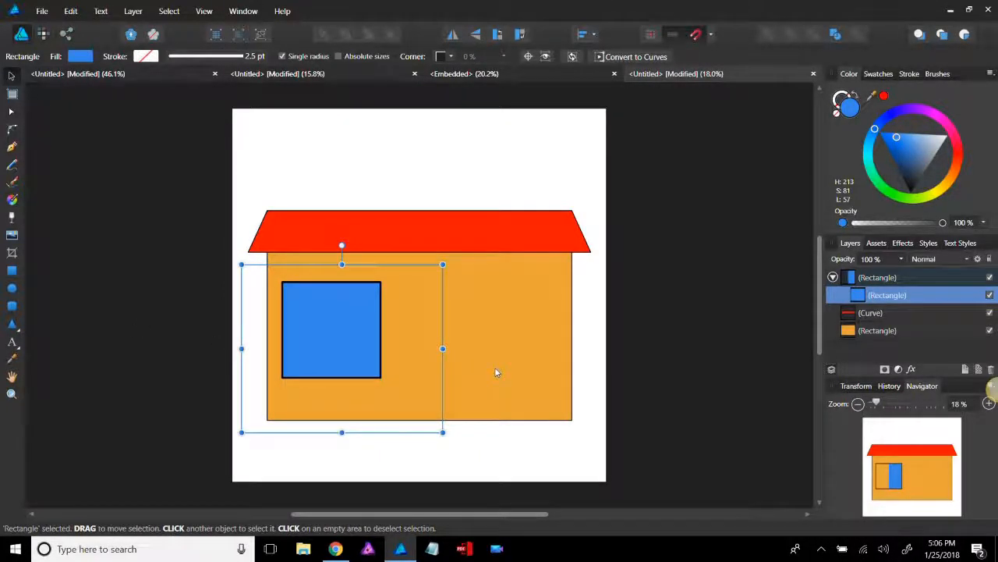
{"action": "left_click", "coordinate": [636, 367]}
Step: Draw a tall, narrow blue rectangle beside the window, move it up across the roof and wall, and narrow it slightly
{"action": "left_click", "coordinate": [13, 272]}
{"action": "left_click_drag", "start_coordinate": [419, 275], "coordinate": [435, 481]}
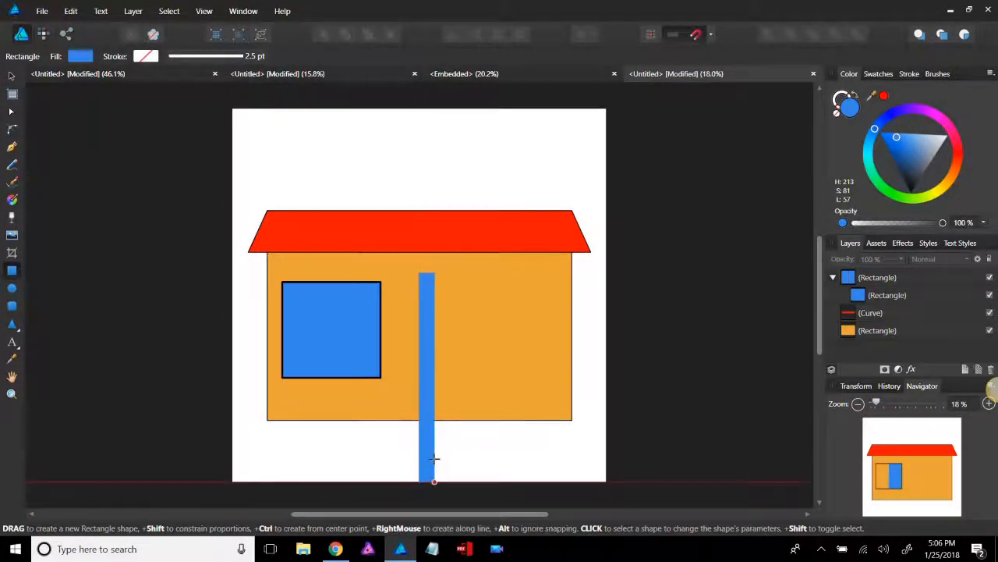
{"action": "left_click_drag", "start_coordinate": [421, 394], "coordinate": [422, 311]}
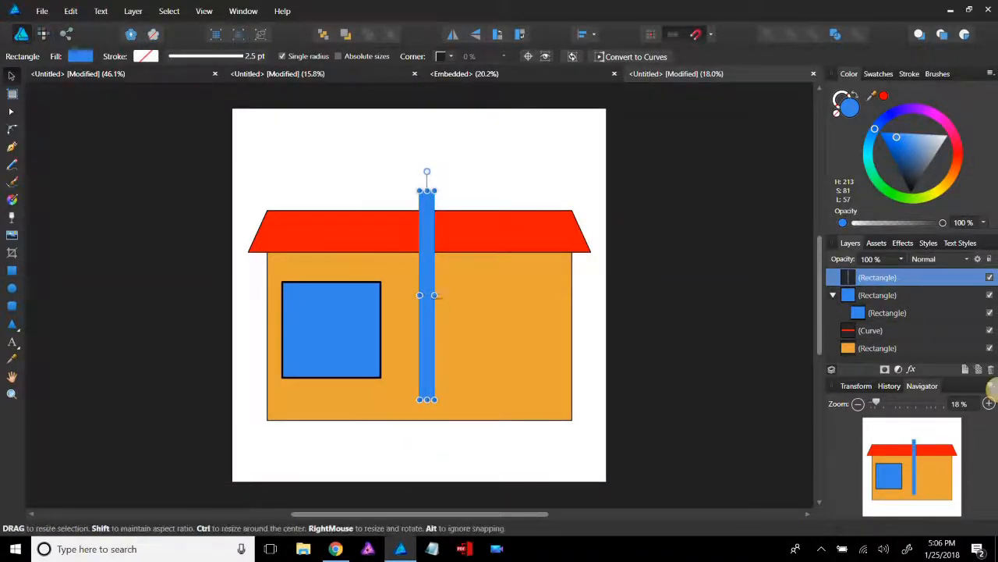
{"action": "left_click_drag", "start_coordinate": [432, 296], "coordinate": [429, 296]}
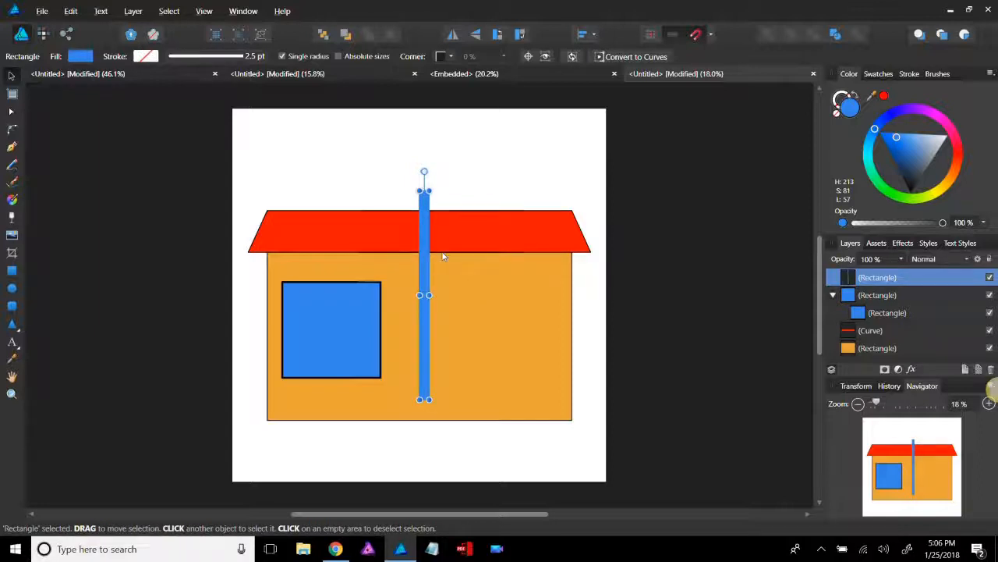
Step: Duplicate the blue strip, make the copy narrower and place it close beside the original, with both strips selected
{"action": "key", "text": "ctrl+j"}
{"action": "left_click_drag", "start_coordinate": [444, 257], "coordinate": [447, 257]}
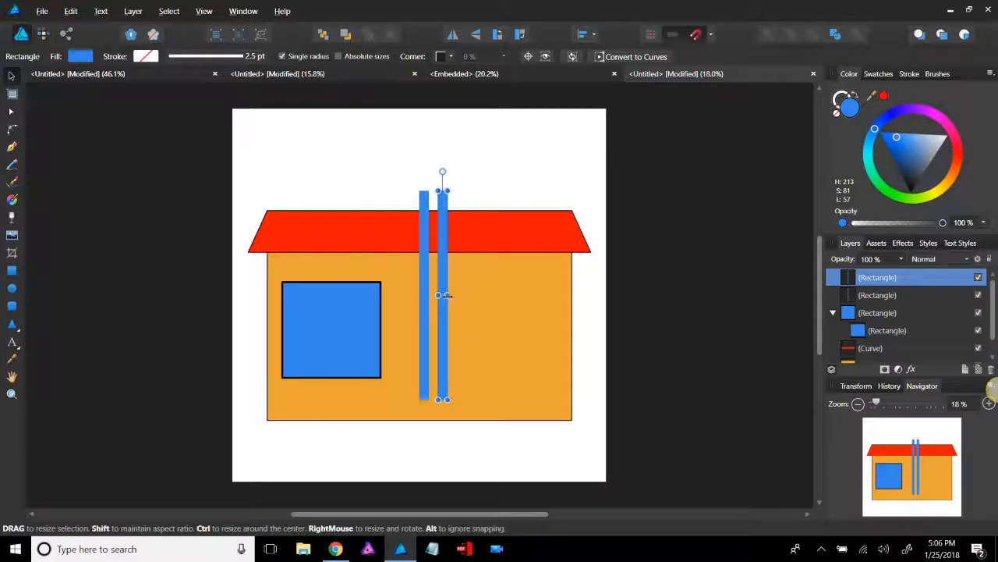
{"action": "left_click_drag", "start_coordinate": [447, 296], "coordinate": [442, 294]}
{"action": "scroll", "coordinate": [441, 287], "scroll_direction": "up", "scroll_amount": 6}
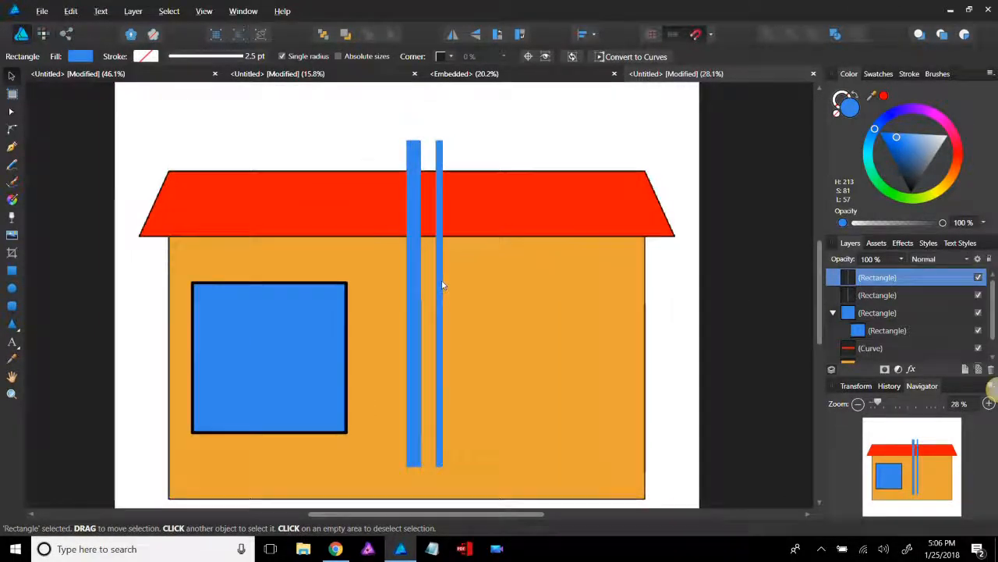
{"action": "left_click_drag", "start_coordinate": [429, 283], "coordinate": [422, 278]}
{"action": "scroll", "coordinate": [422, 278], "scroll_direction": "down", "scroll_amount": 4}
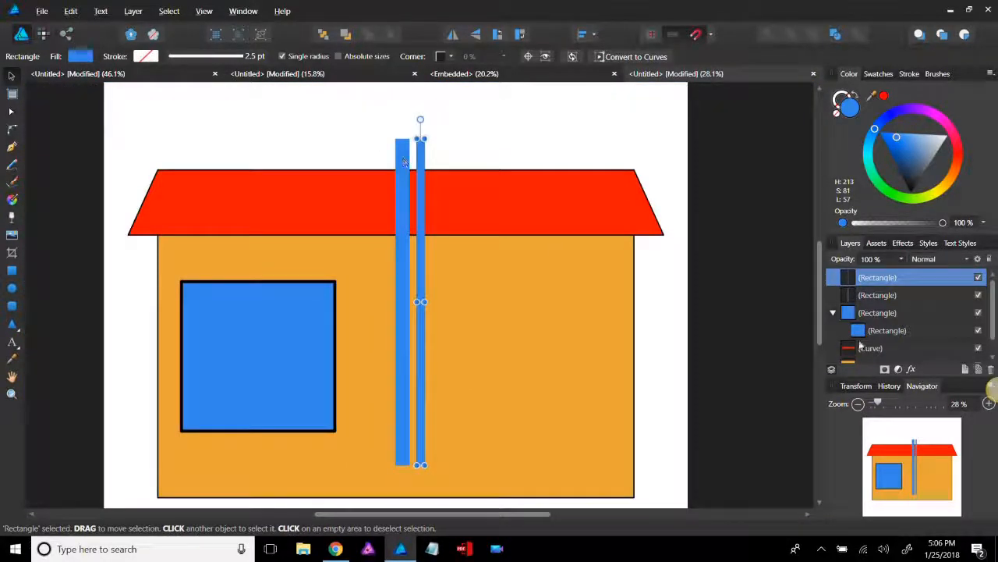
{"action": "left_click", "coordinate": [889, 296], "text": "shift"}
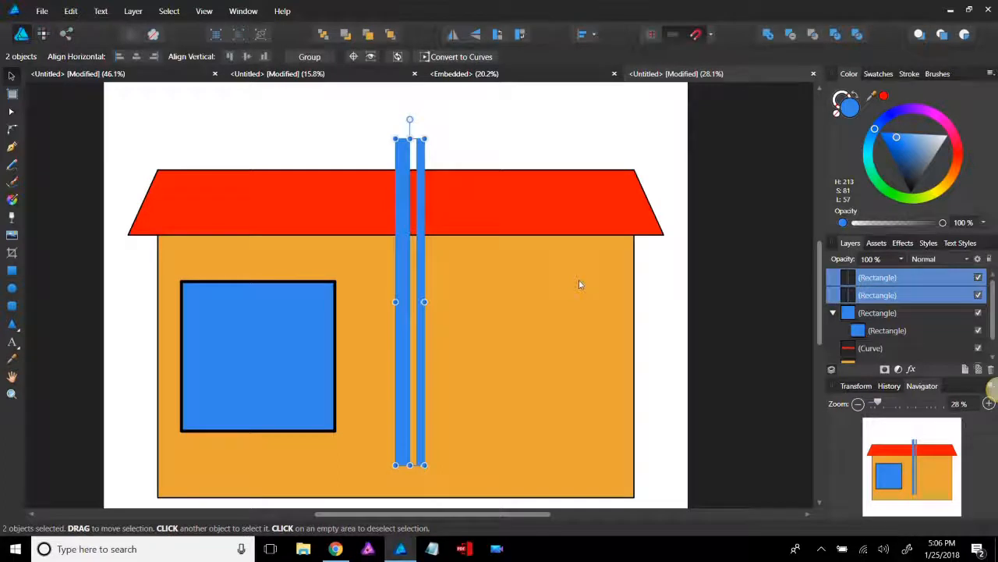
Step: Try rotating the two blue strips together to a diagonal, and undo the rotation
{"action": "left_click_drag", "start_coordinate": [410, 120], "coordinate": [533, 169]}
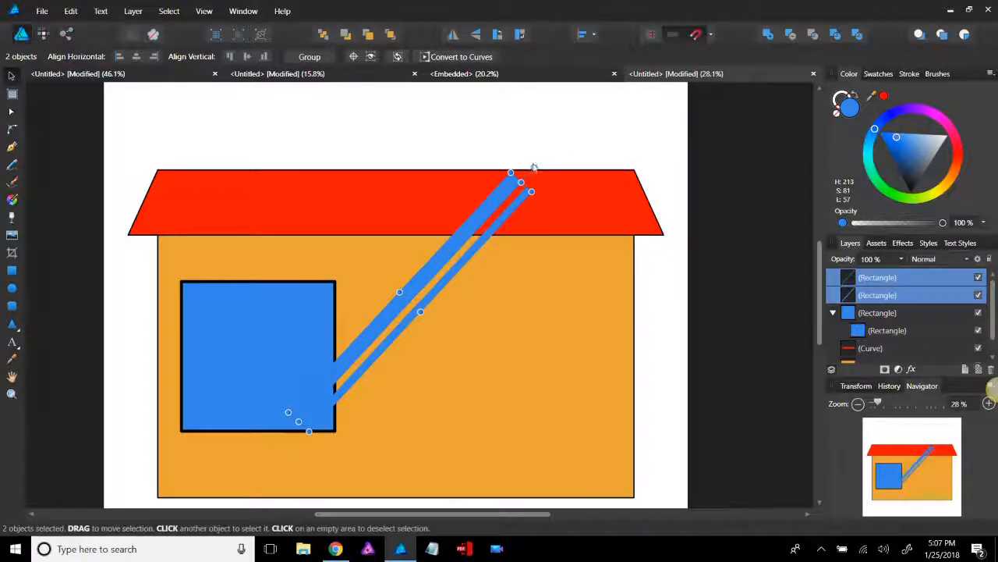
{"action": "left_click", "coordinate": [534, 166]}
{"action": "left_click", "coordinate": [500, 197]}
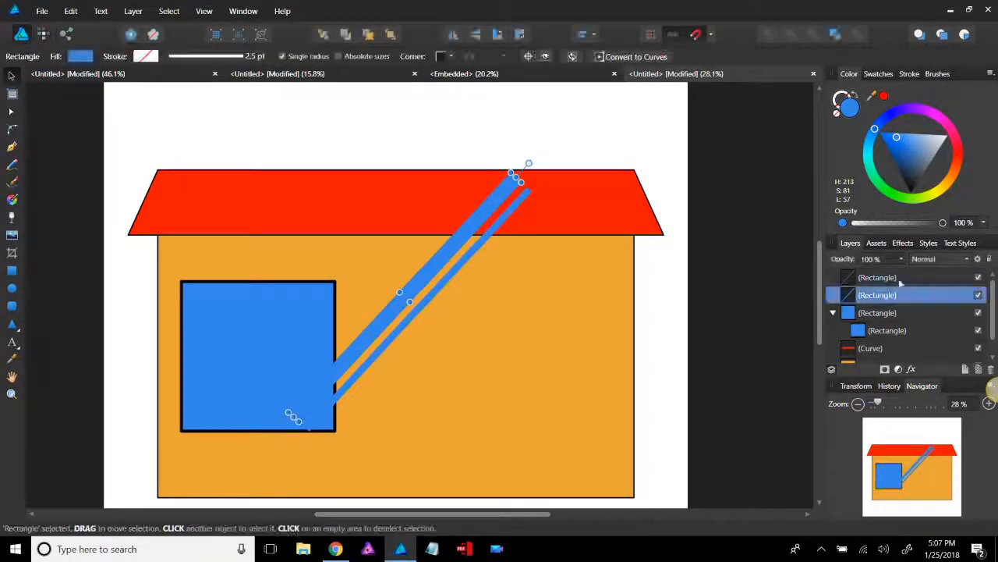
{"action": "left_click", "coordinate": [897, 278], "text": "shift"}
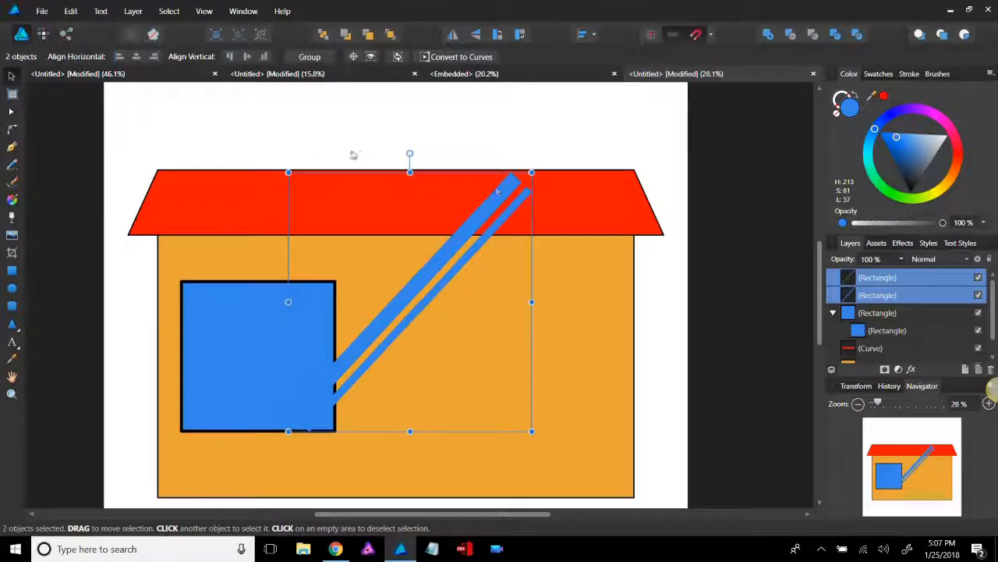
{"action": "left_click_drag", "start_coordinate": [412, 153], "coordinate": [413, 153]}
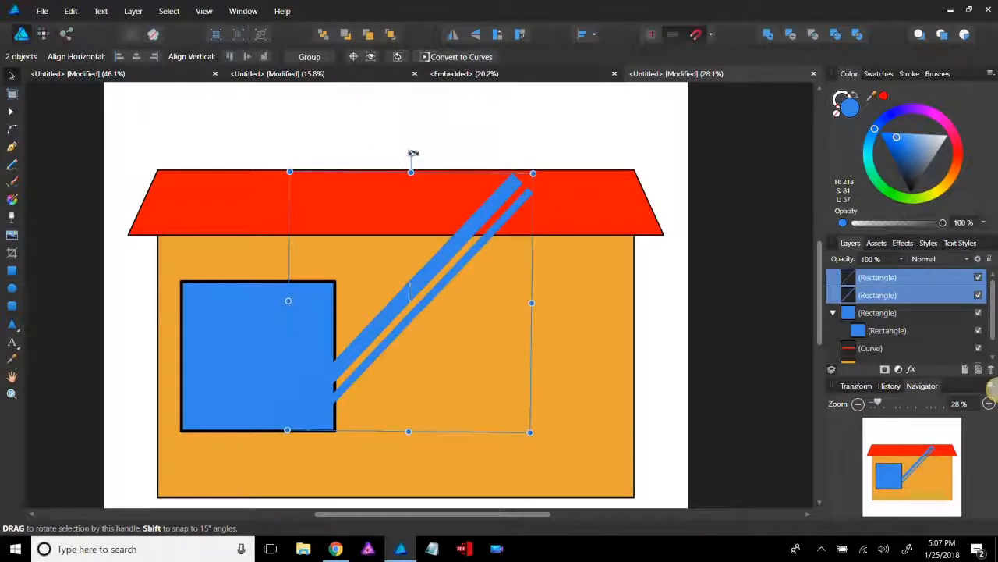
{"action": "key", "text": "ctrl+z"}
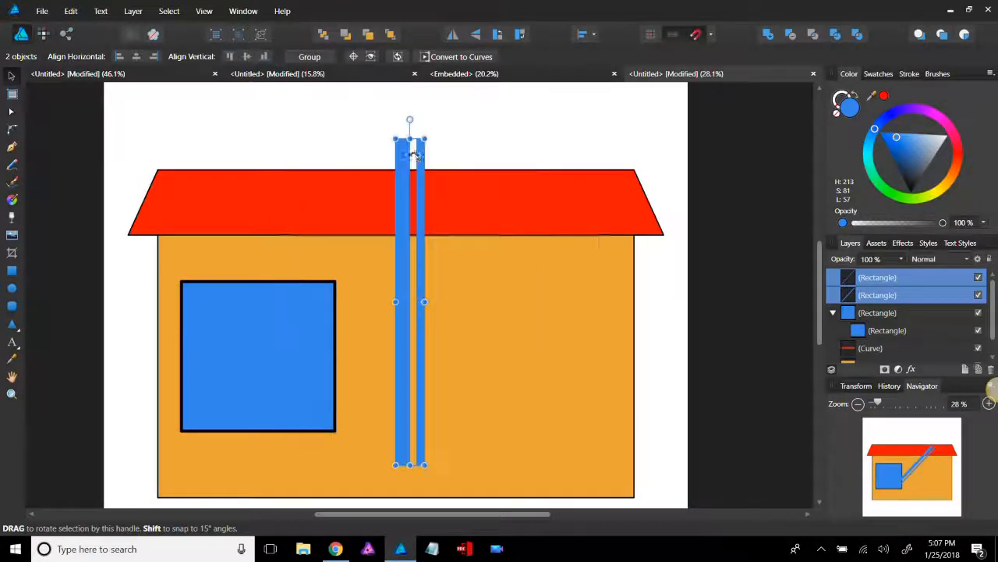
Step: Rotate both blue strips together to a diagonal with a rotation of exactly -45°
{"action": "left_click_drag", "start_coordinate": [409, 120], "coordinate": [519, 162]}
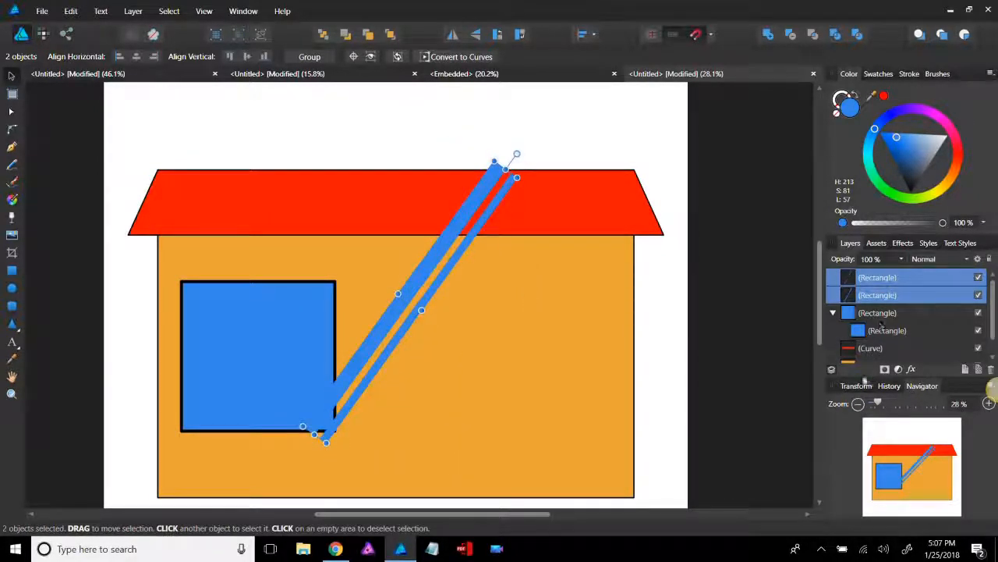
{"action": "left_click", "coordinate": [855, 385]}
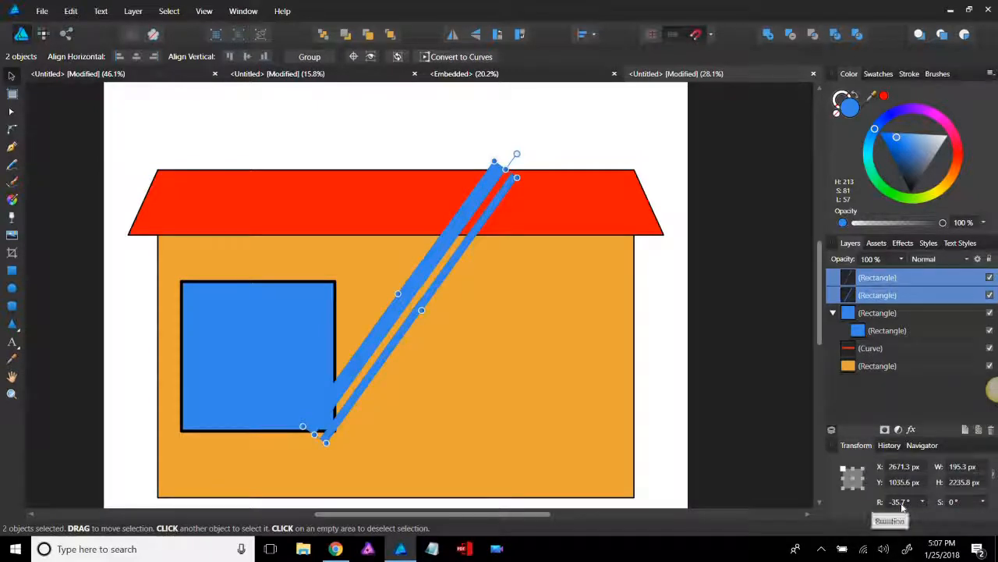
{"action": "left_click", "coordinate": [902, 504]}
{"action": "type", "text": "-45"}
{"action": "key", "text": "Return"}
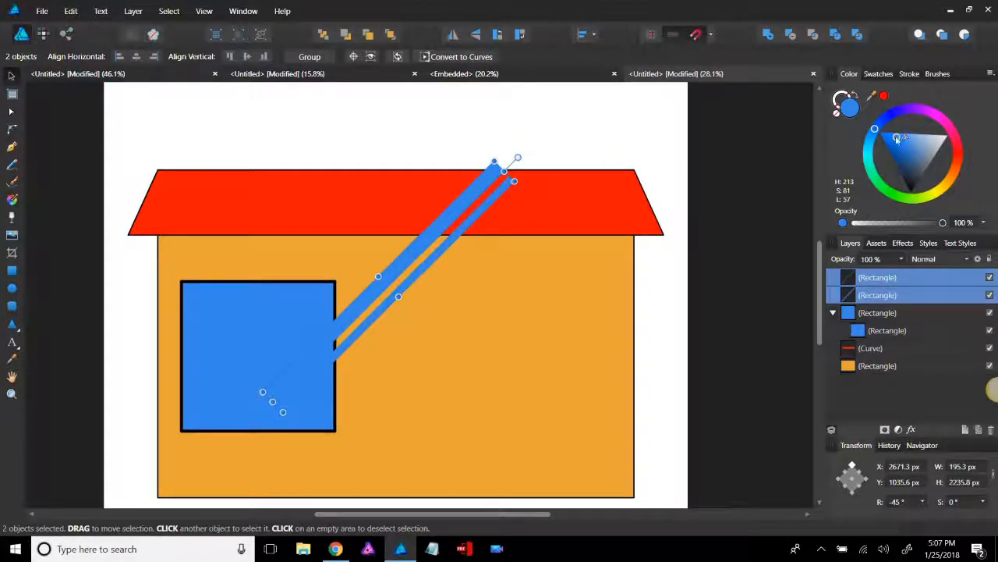
Step: Fill both diagonal strips with white and lower their layer opacity to 40 %
{"action": "left_click_drag", "start_coordinate": [889, 138], "coordinate": [969, 140]}
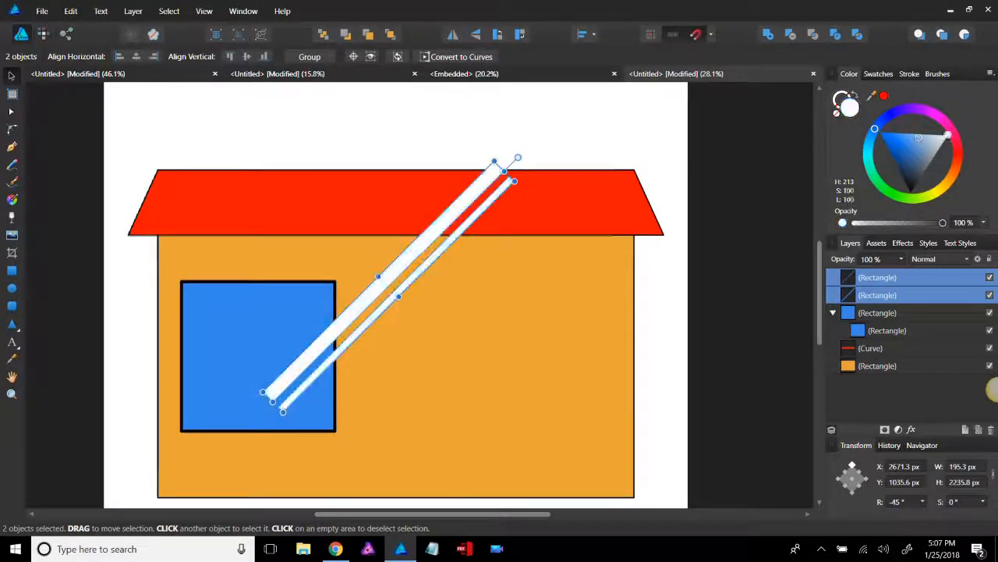
{"action": "left_click", "coordinate": [901, 261]}
{"action": "left_click_drag", "start_coordinate": [903, 272], "coordinate": [849, 275]}
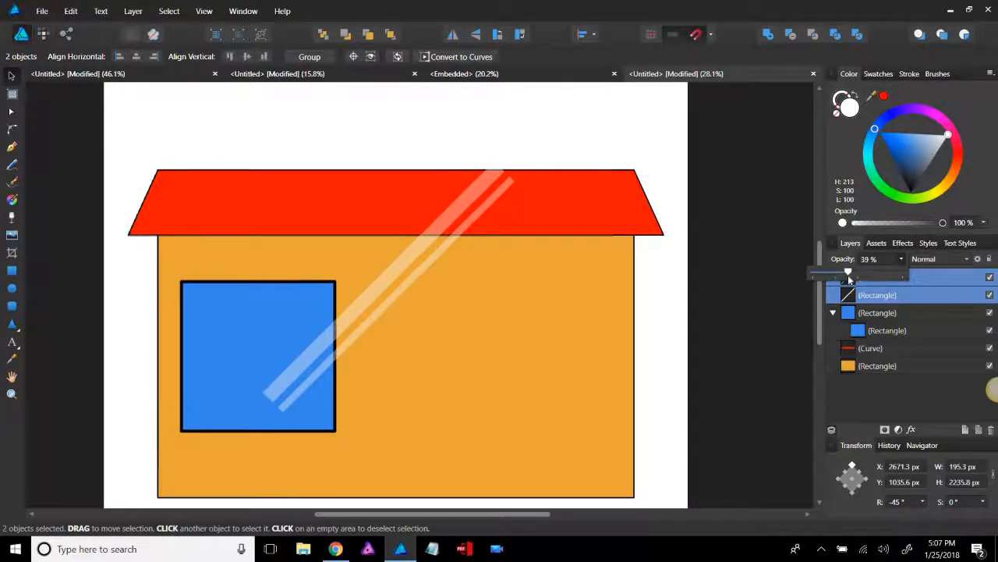
Step: Shrink the two white strips, place them diagonally across the window's upper-left corner and clip them inside the window outline
{"action": "left_click_drag", "start_coordinate": [447, 223], "coordinate": [290, 262]}
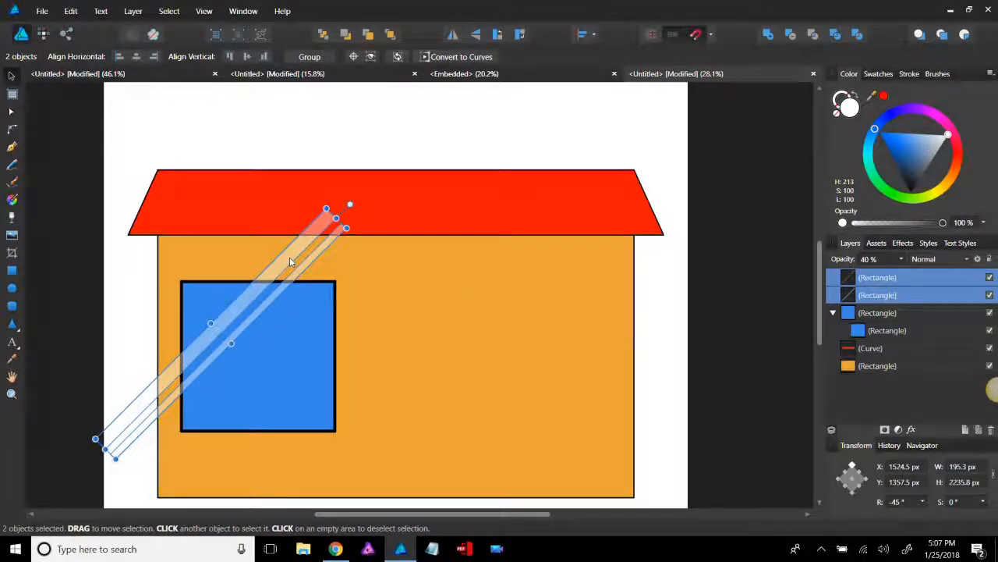
{"action": "left_click_drag", "start_coordinate": [347, 227], "coordinate": [262, 277]}
{"action": "left_click_drag", "start_coordinate": [272, 292], "coordinate": [276, 310]}
{"action": "left_click_drag", "start_coordinate": [886, 294], "coordinate": [894, 320]}
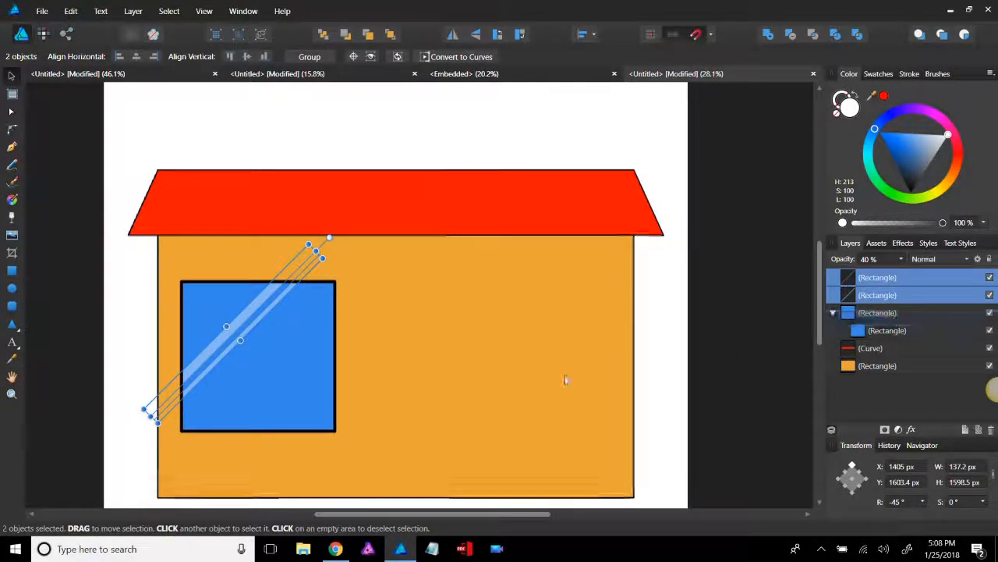
{"action": "left_click", "coordinate": [634, 370]}
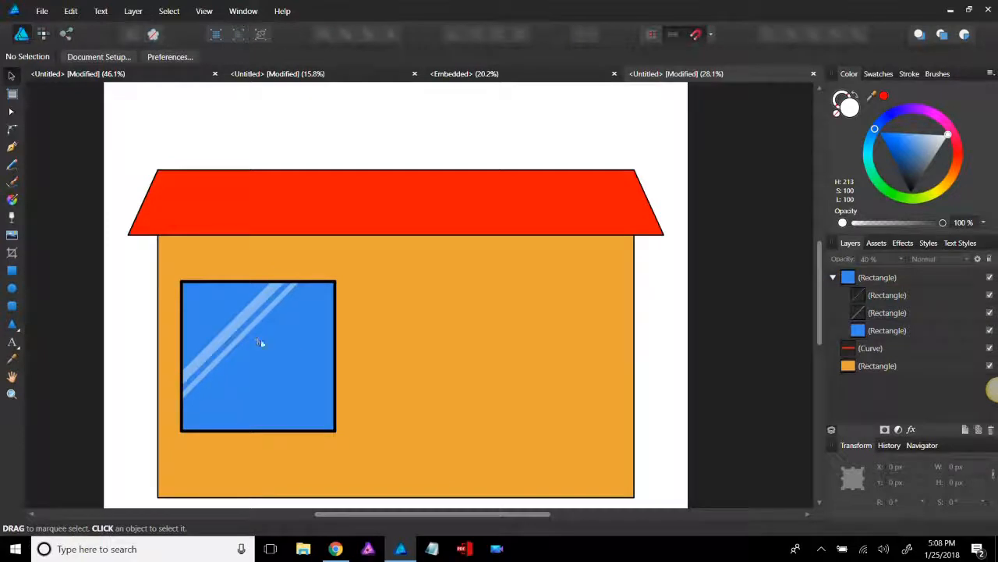
Step: Copy both reflection strips to the window's lower-right corner, and collapse the window's layer contents
{"action": "left_click", "coordinate": [900, 297]}
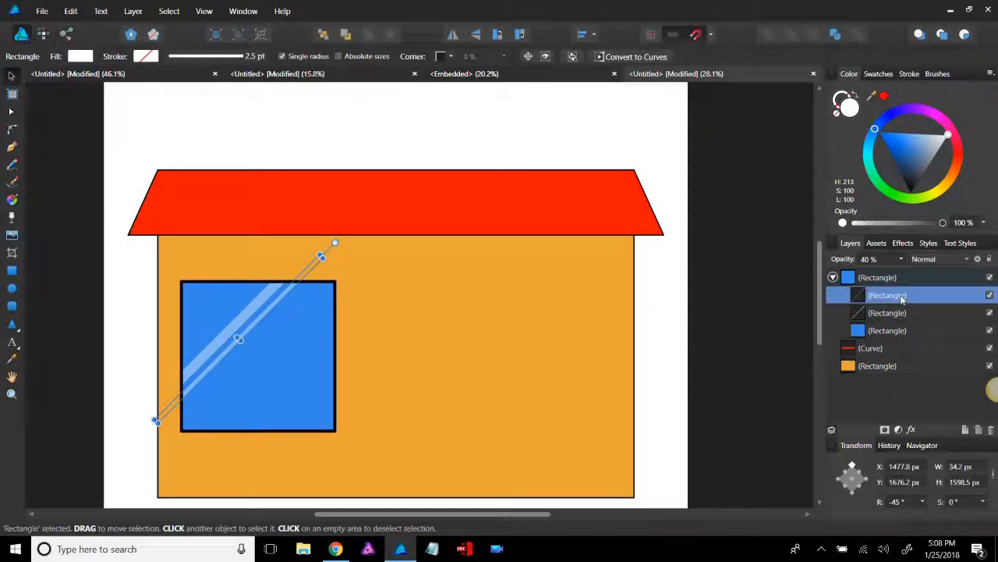
{"action": "left_click", "coordinate": [904, 313], "text": "shift"}
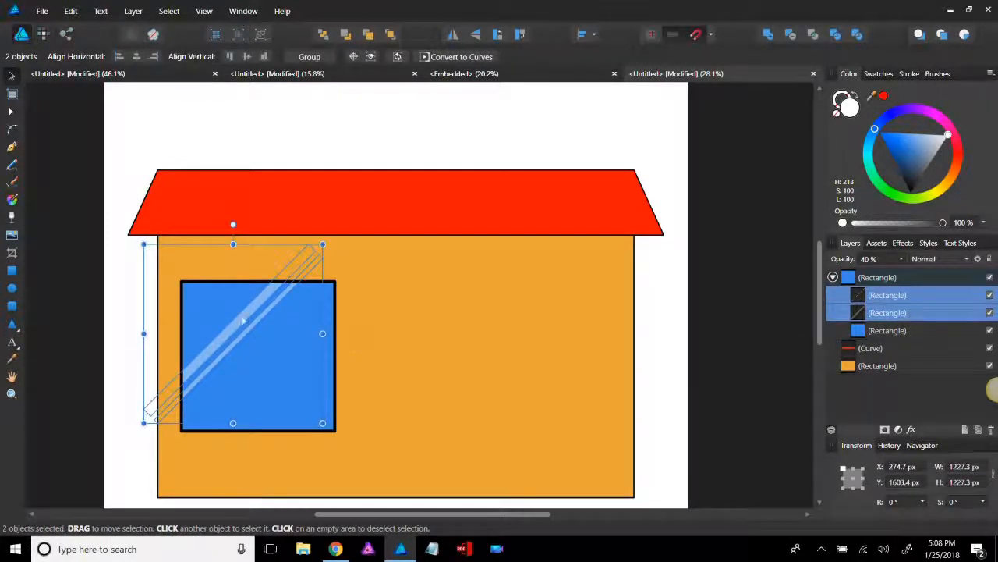
{"action": "left_click_drag", "start_coordinate": [243, 321], "coordinate": [307, 383]}
{"action": "left_click", "coordinate": [698, 358]}
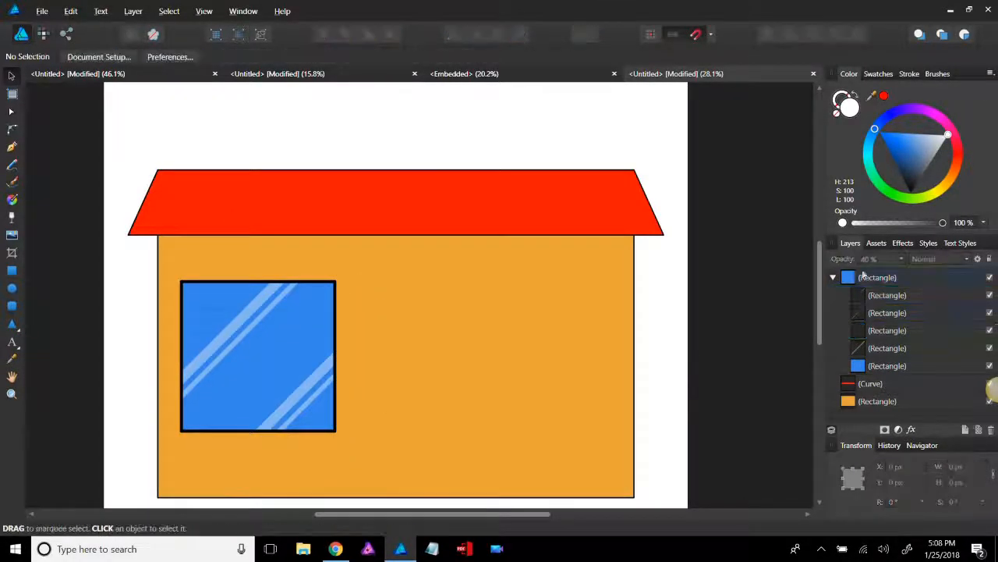
{"action": "left_click", "coordinate": [834, 277]}
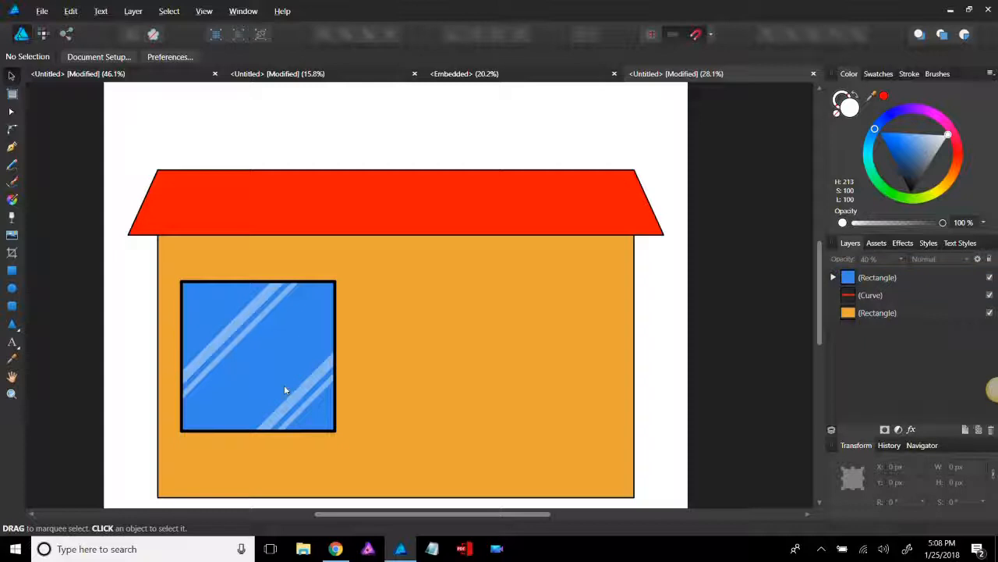
Step: Copy the finished window straight across to the right side of the orange wall, and deselect it
{"action": "left_click", "coordinate": [289, 366]}
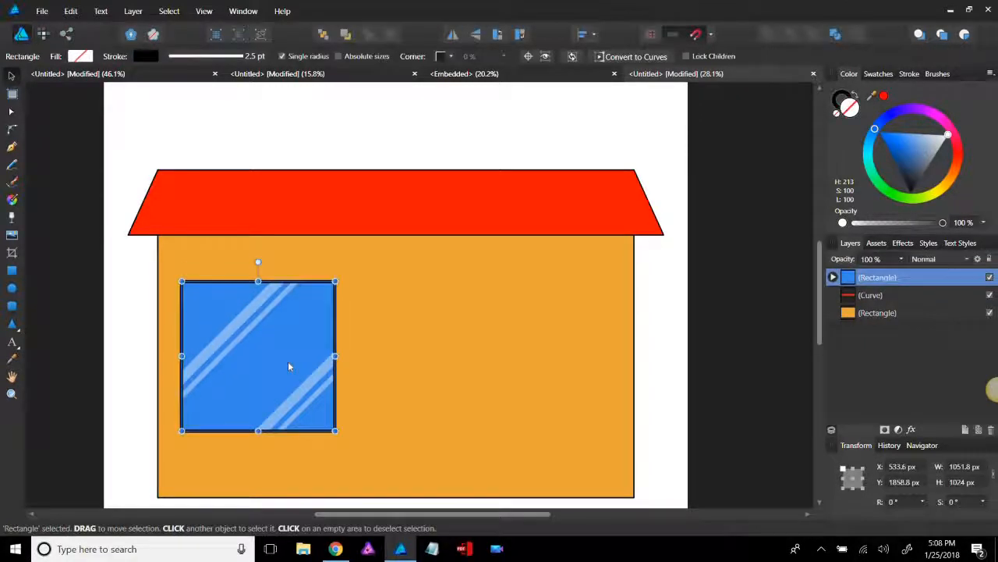
{"action": "left_click_drag", "start_coordinate": [383, 366], "coordinate": [579, 365]}
{"action": "left_click", "coordinate": [709, 310]}
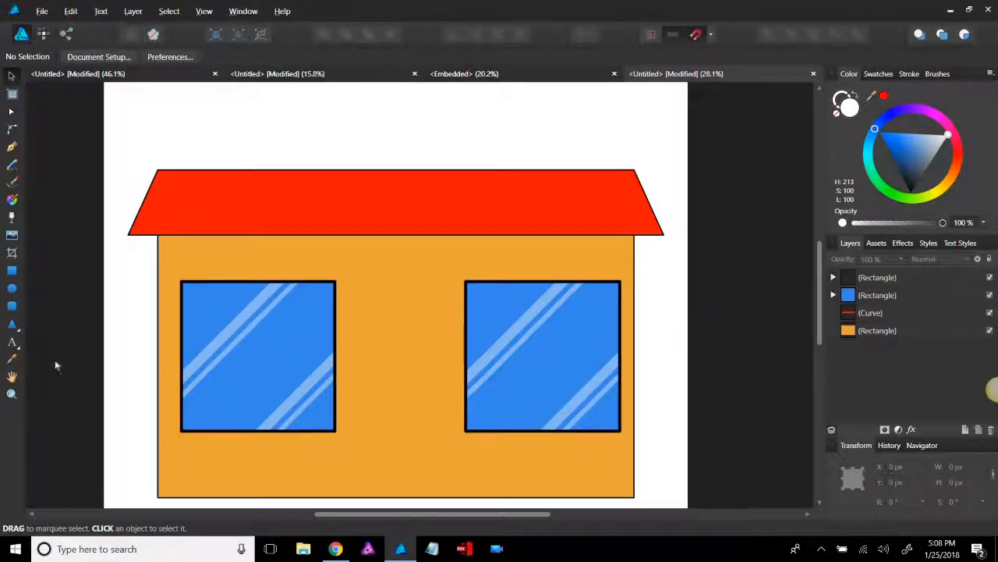
Step: Try the Artistic Text tool by placing large 64.2 pt sample text over the roof, and delete the text
{"action": "scroll", "coordinate": [66, 341], "scroll_direction": "down", "scroll_amount": 1}
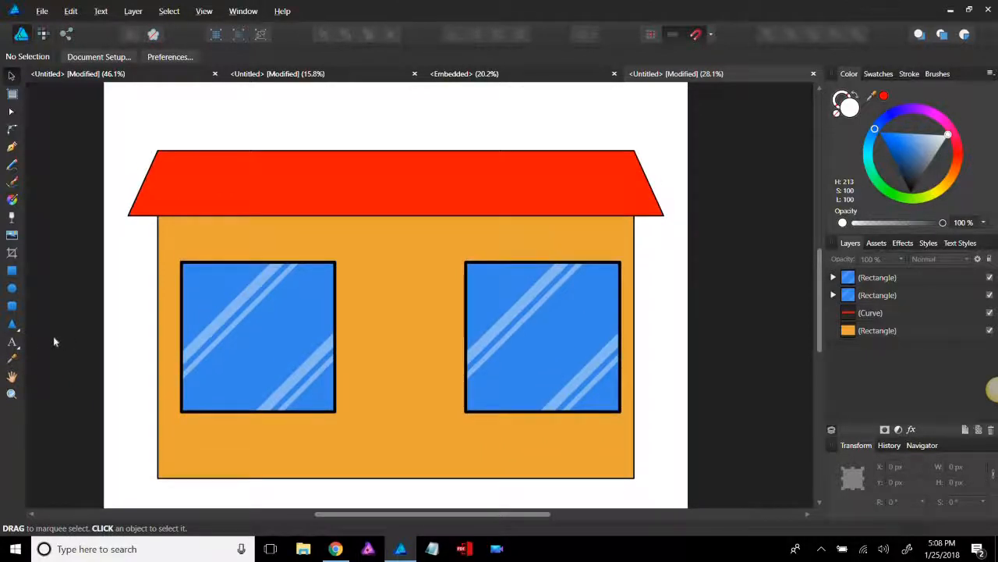
{"action": "left_click", "coordinate": [14, 344]}
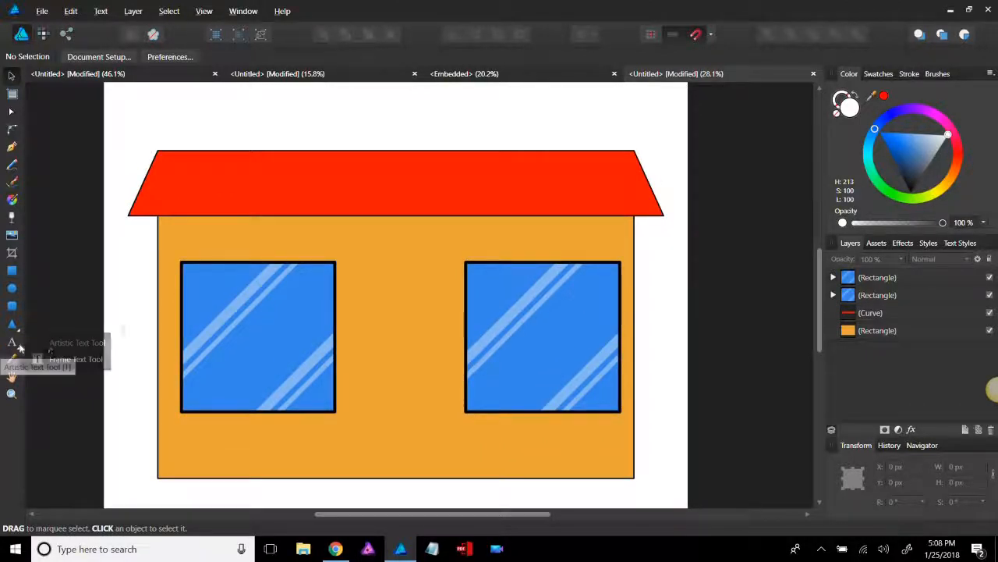
{"action": "left_click", "coordinate": [69, 343]}
{"action": "left_click", "coordinate": [209, 206]}
{"action": "type", "text": "A"}
{"action": "left_click_drag", "start_coordinate": [305, 254], "coordinate": [272, 218]}
{"action": "type", "text": "lsdjfljsd"}
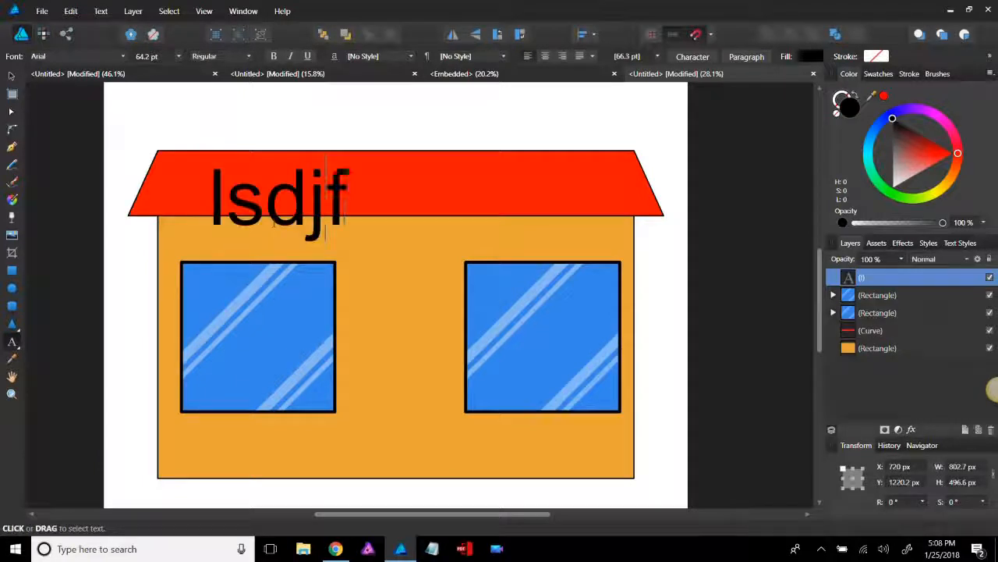
{"action": "key", "text": "BackSpace"}
{"action": "key", "text": "BackSpace"}
{"action": "key", "text": "BackSpace"}
{"action": "key", "text": "BackSpace"}
{"action": "key", "text": "BackSpace"}
{"action": "key", "text": "BackSpace"}
{"action": "key", "text": "BackSpace"}
{"action": "key", "text": "BackSpace"}
{"action": "key", "text": "BackSpace"}
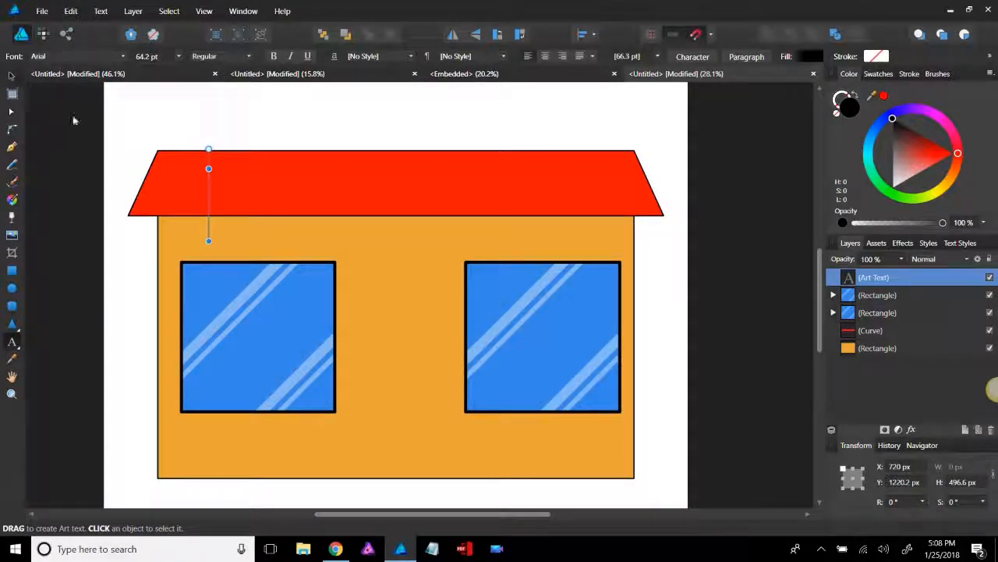
{"action": "key", "text": "v"}
Step: Try the Frame Text tool by placing a 12 pt sample text frame about 2796 × 217 px over the roof, and delete it
{"action": "left_click", "coordinate": [13, 344]}
{"action": "left_click", "coordinate": [63, 357]}
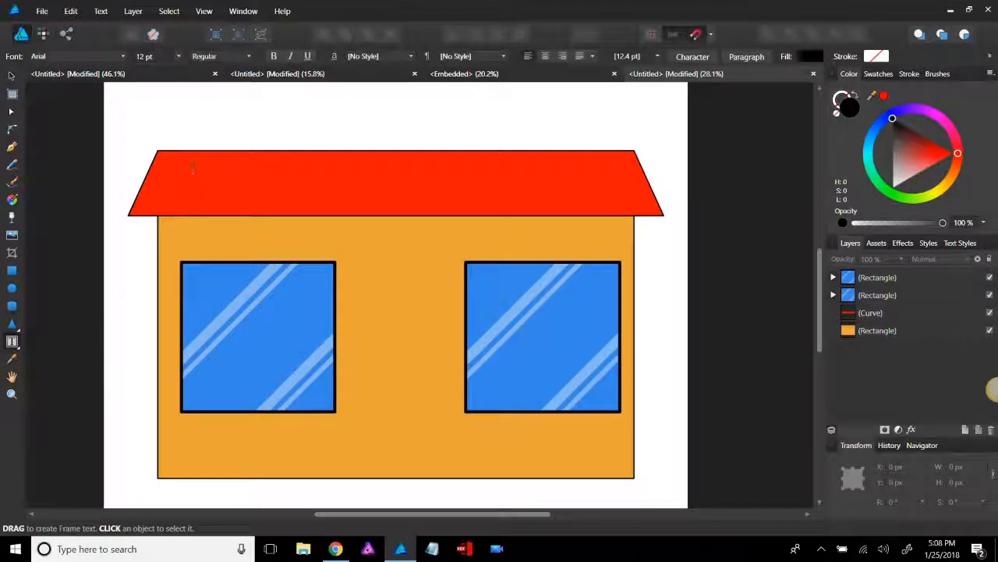
{"action": "left_click_drag", "start_coordinate": [193, 166], "coordinate": [602, 198]}
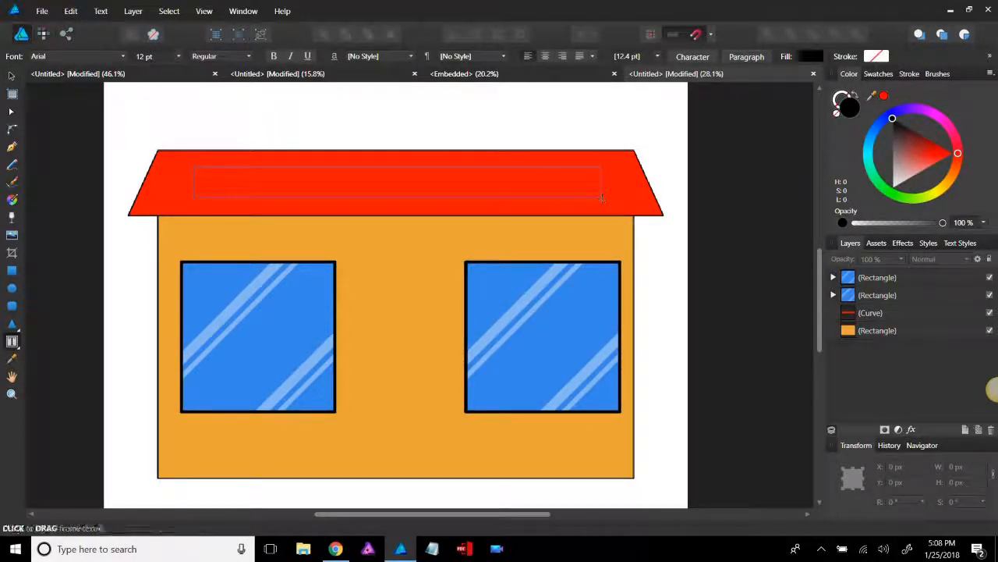
{"action": "type", "text": "sdfsdfsd"}
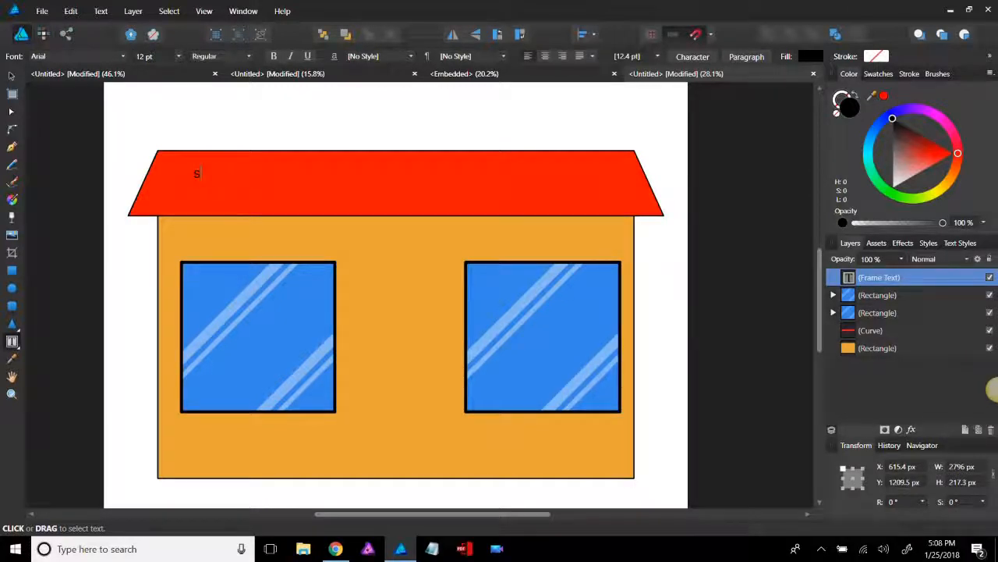
{"action": "key", "text": "Escape"}
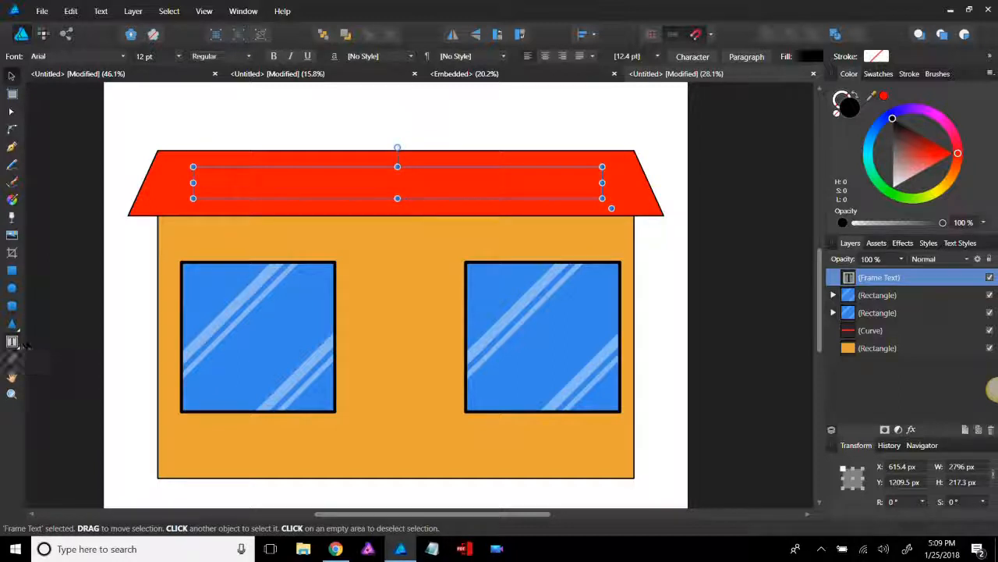
{"action": "left_click", "coordinate": [12, 342]}
{"action": "left_click", "coordinate": [18, 348]}
{"action": "left_click", "coordinate": [44, 343]}
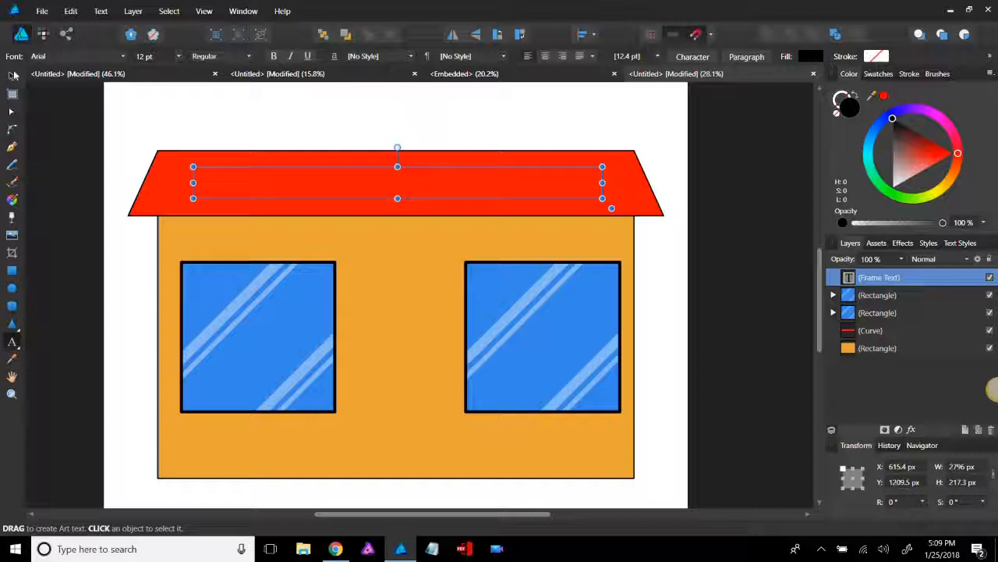
{"action": "key", "text": "v"}
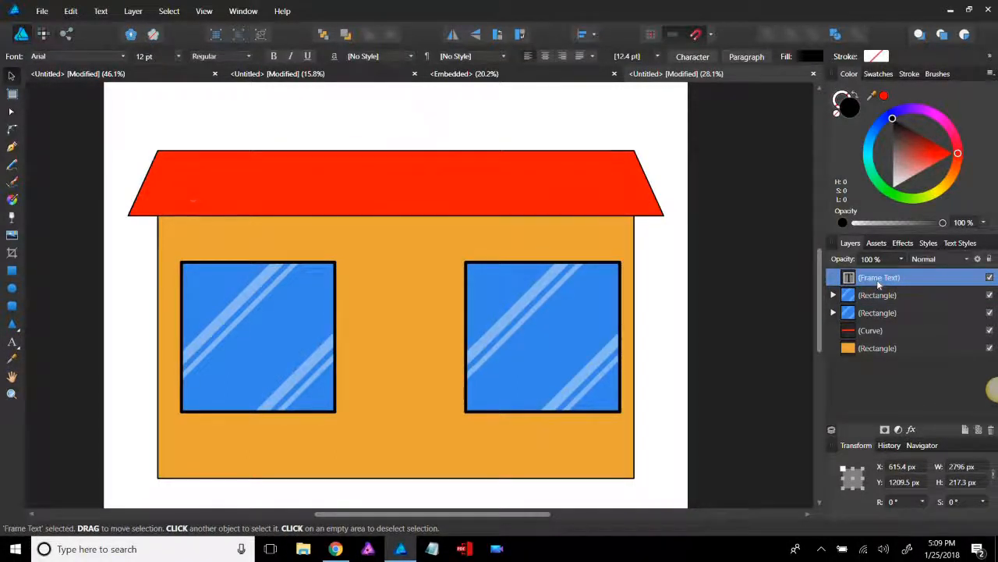
{"action": "key", "text": "Delete"}
Step: Add the artistic text "MARKETPLACE" at about 46.5 pt on the red roof and center it there
{"action": "left_click", "coordinate": [20, 348]}
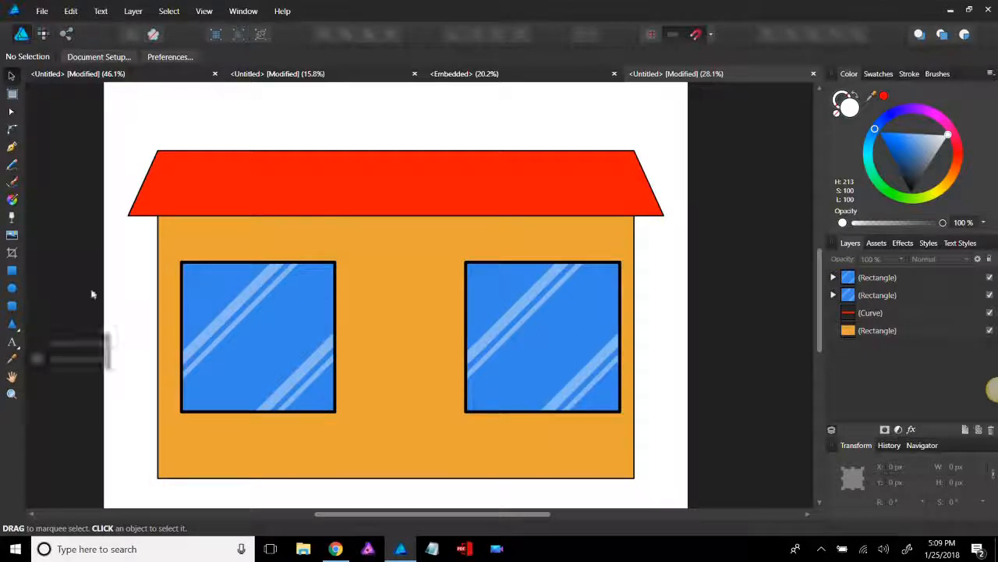
{"action": "key", "text": "t"}
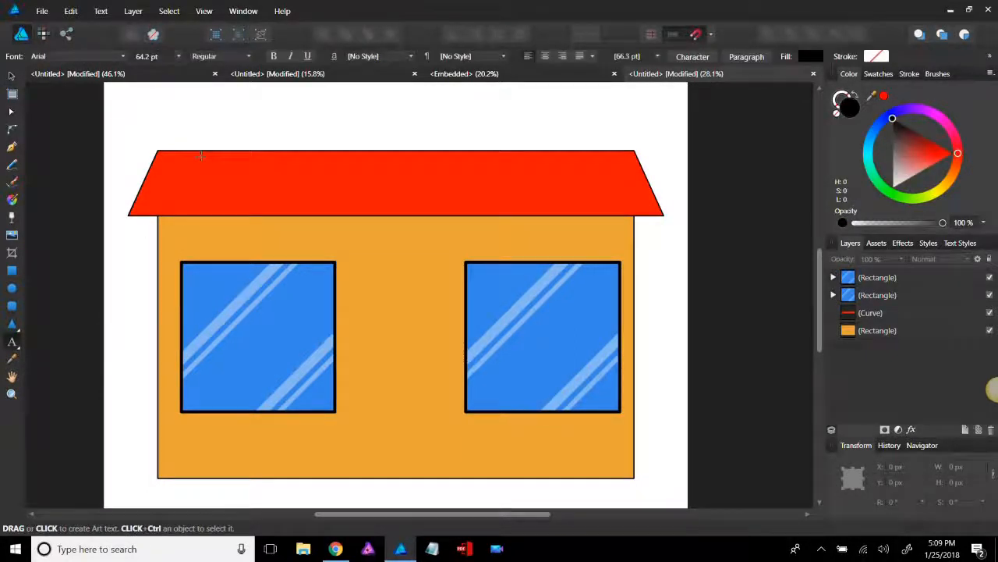
{"action": "left_click_drag", "start_coordinate": [173, 162], "coordinate": [196, 202]}
{"action": "type", "text": "MARKETPLACE"}
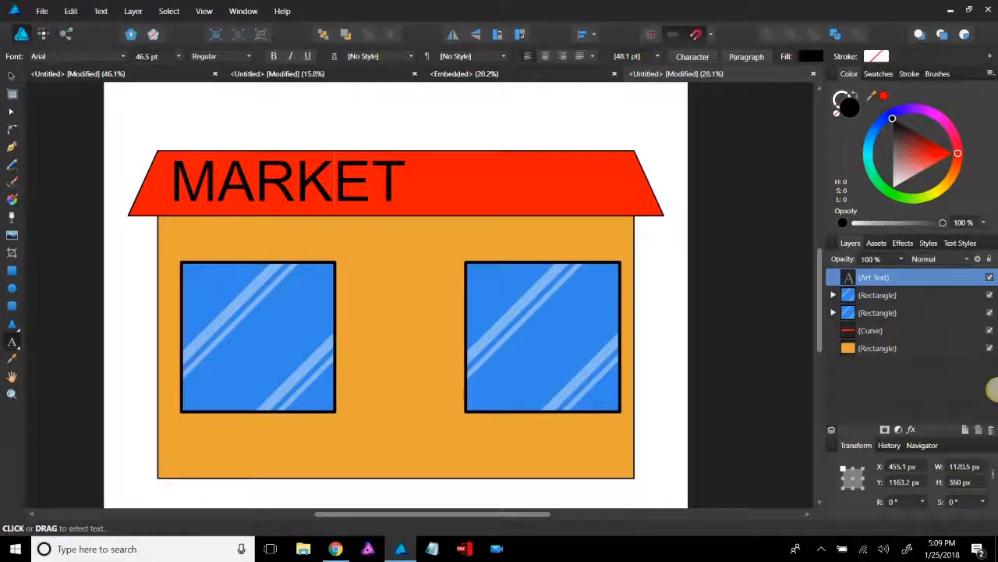
{"action": "key", "text": "Escape"}
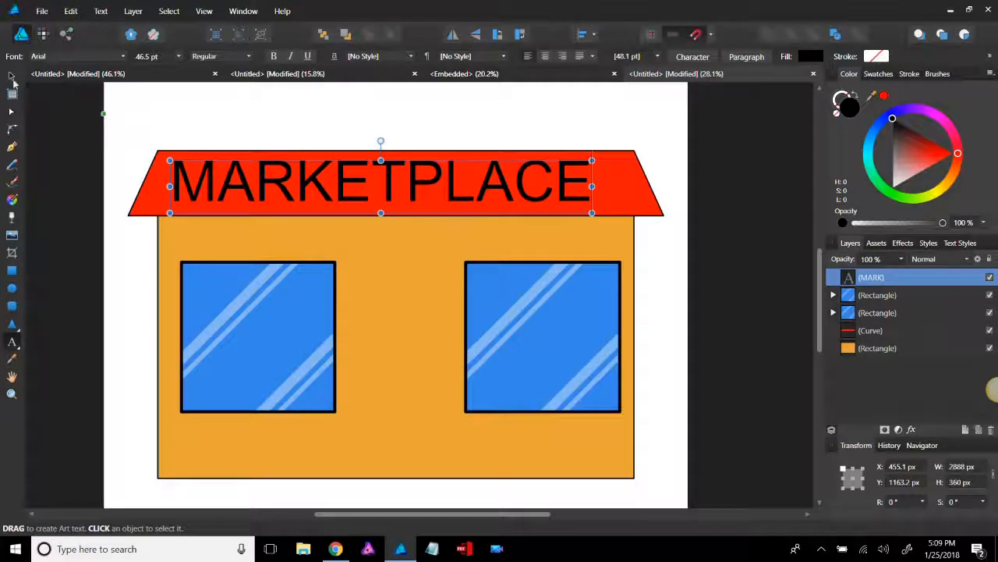
{"action": "left_click", "coordinate": [12, 74]}
{"action": "mouse_move", "coordinate": [331, 189]}
{"action": "left_mouse_down"}
{"action": "mouse_move", "coordinate": [363, 191]}
{"action": "mouse_move", "coordinate": [351, 189]}
{"action": "left_mouse_up"}
{"action": "left_click", "coordinate": [712, 205]}
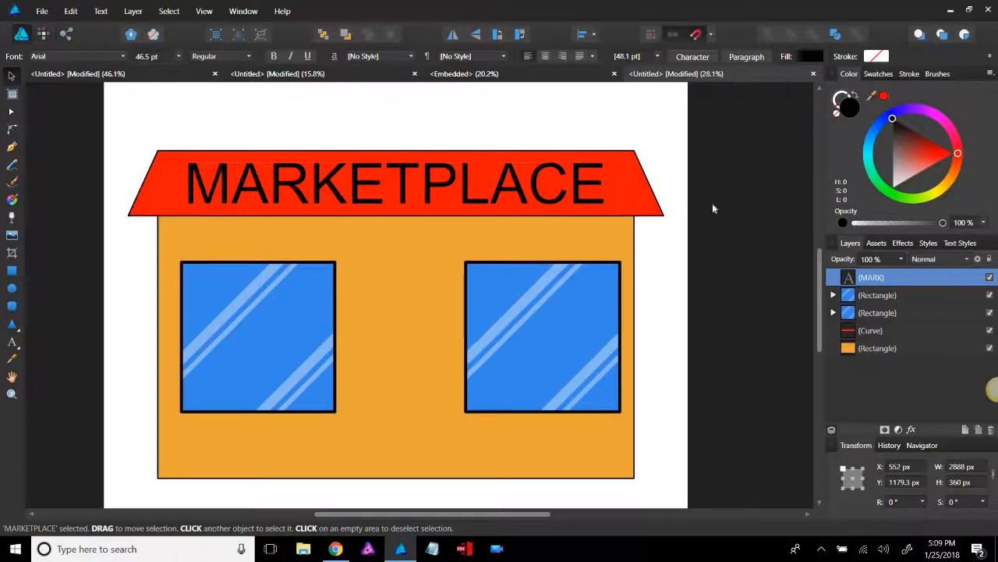
Step: Make the MARKETPLACE text white and give it a black outside Outline layer effect with a 20 px radius
{"action": "left_click", "coordinate": [461, 191]}
{"action": "mouse_move", "coordinate": [893, 118]}
{"action": "left_mouse_down"}
{"action": "mouse_move", "coordinate": [909, 162]}
{"action": "mouse_move", "coordinate": [791, 217]}
{"action": "left_mouse_up"}
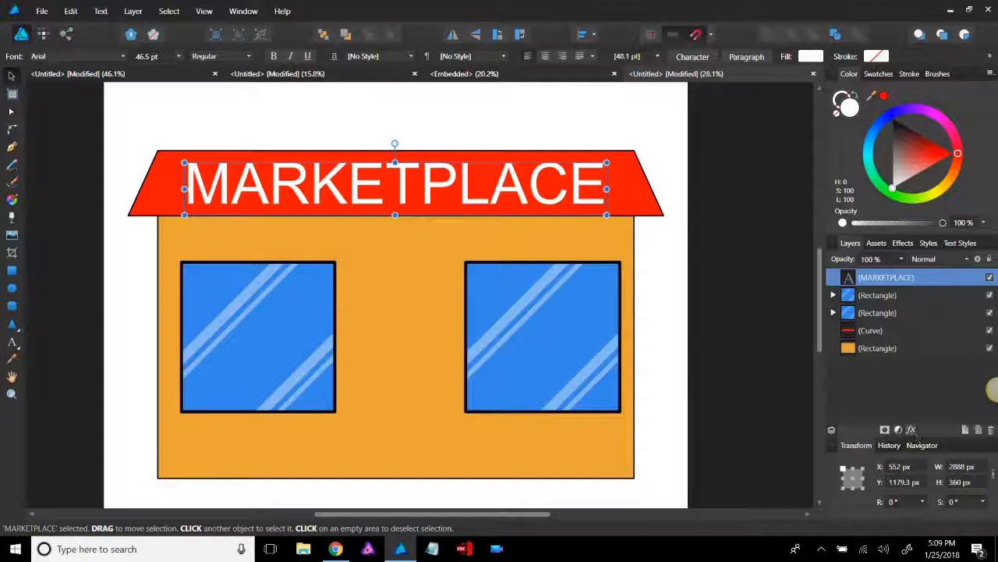
{"action": "left_click_drag", "start_coordinate": [843, 202], "coordinate": [812, 152]}
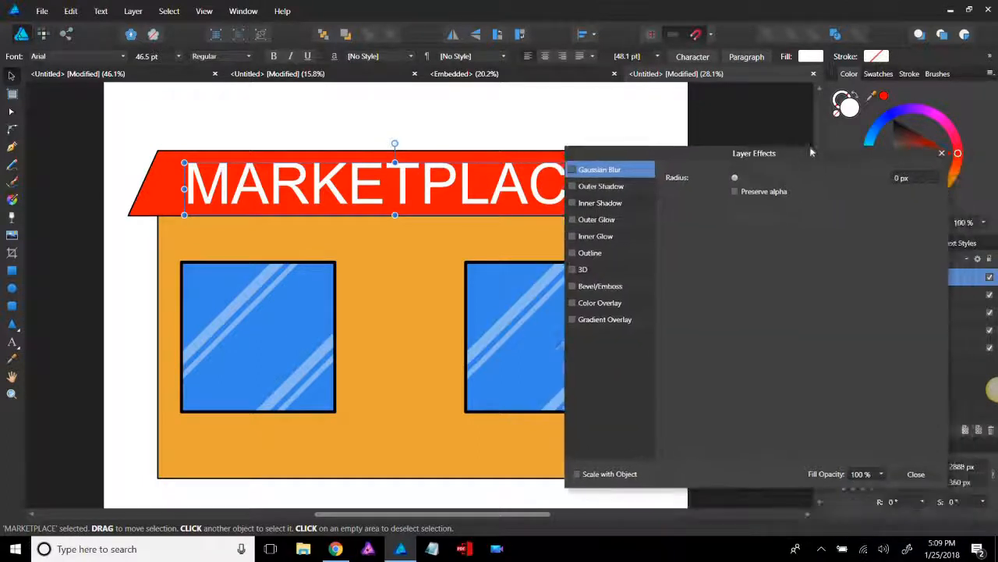
{"action": "left_click", "coordinate": [569, 253]}
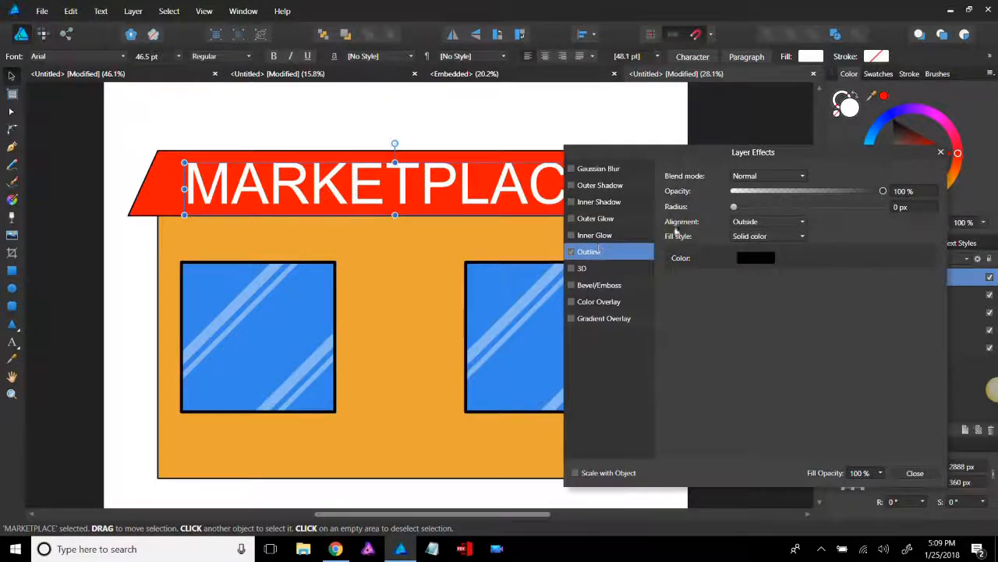
{"action": "left_click_drag", "start_coordinate": [734, 207], "coordinate": [933, 205]}
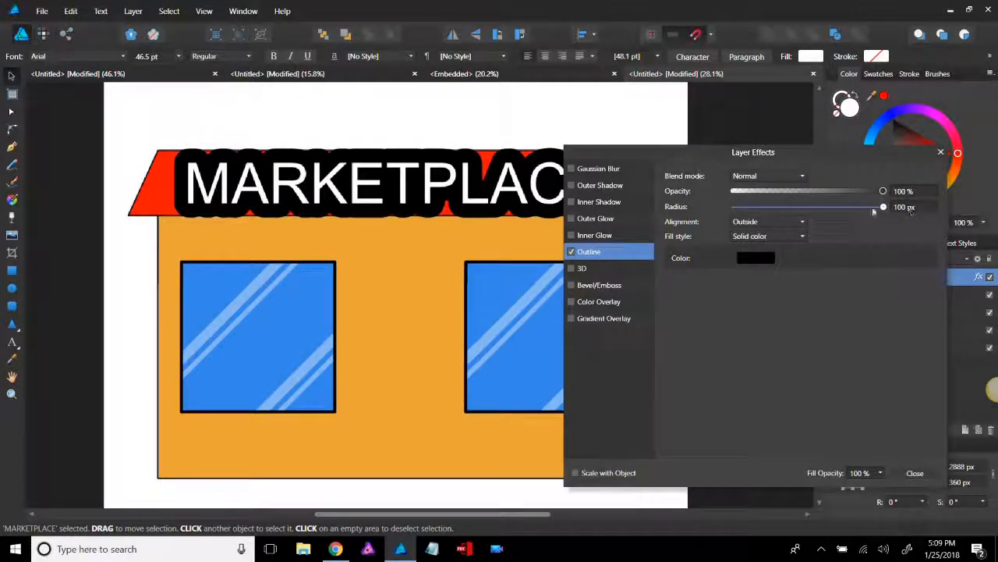
{"action": "left_click_drag", "start_coordinate": [854, 211], "coordinate": [819, 209]}
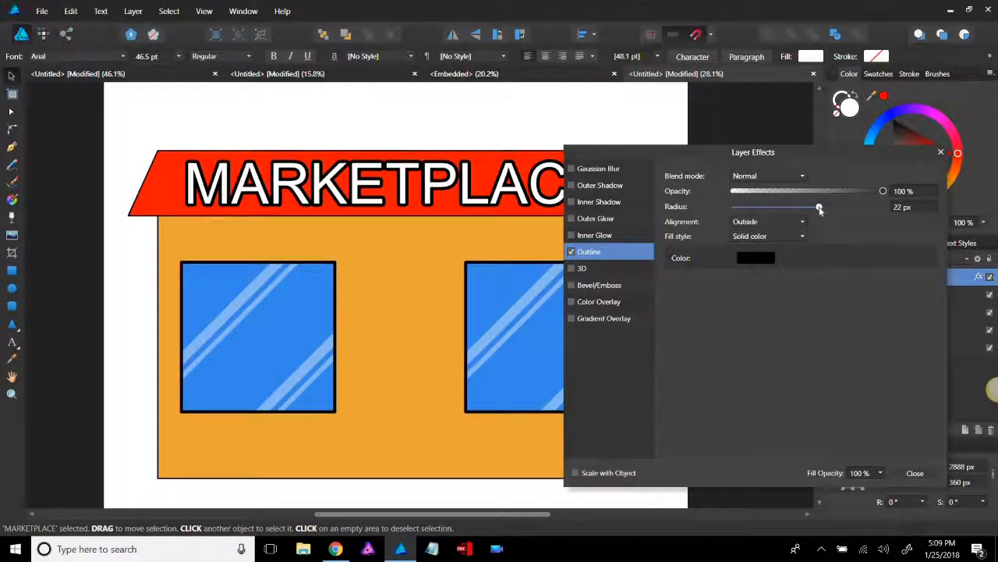
{"action": "left_click", "coordinate": [901, 207]}
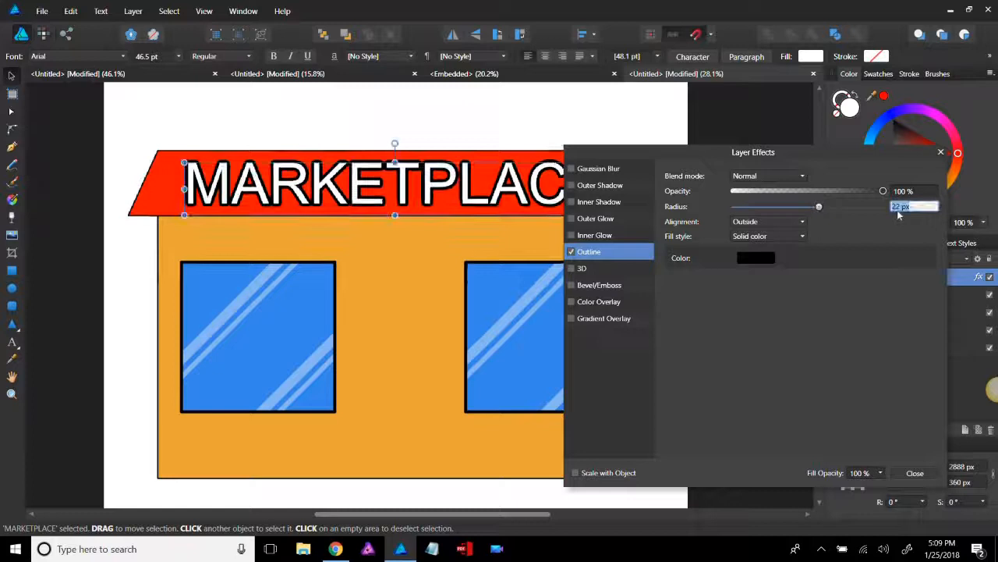
{"action": "type", "text": "20"}
{"action": "key", "text": "Return"}
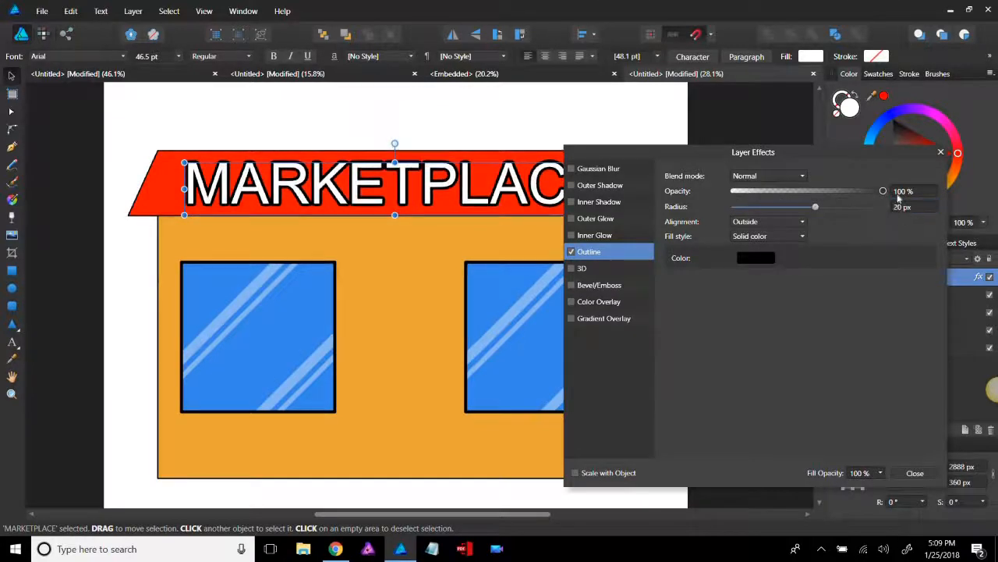
{"action": "left_click", "coordinate": [941, 154]}
{"action": "left_click", "coordinate": [674, 263]}
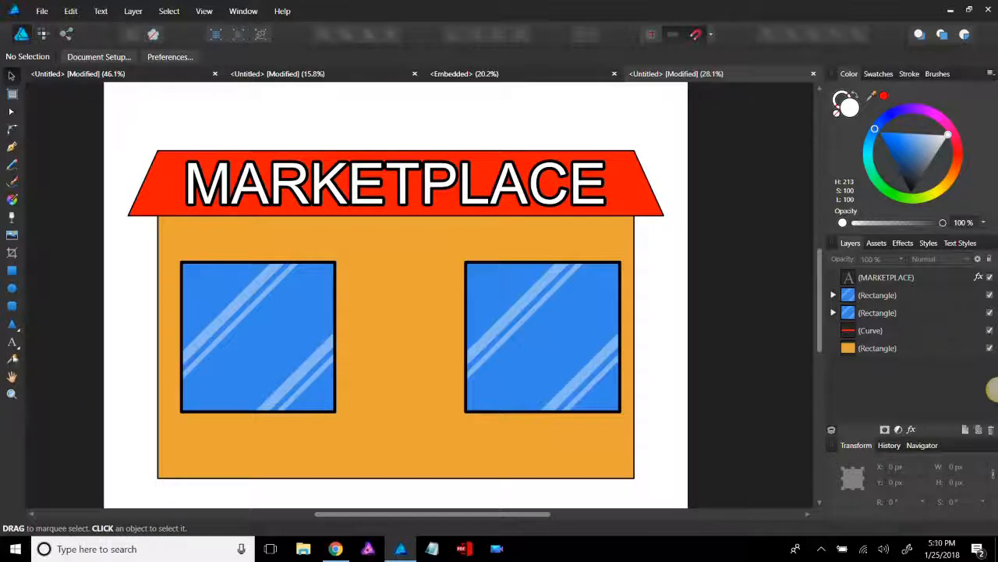
Step: Draw a door rectangle about 741 × 1338 px between the two windows, standing on the wall's lower edge
{"action": "left_click", "coordinate": [11, 271]}
{"action": "mouse_move", "coordinate": [350, 302]}
{"action": "left_mouse_down"}
{"action": "mouse_move", "coordinate": [421, 437]}
{"action": "mouse_move", "coordinate": [461, 479]}
{"action": "mouse_move", "coordinate": [436, 477]}
{"action": "left_mouse_up"}
{"action": "mouse_move", "coordinate": [351, 303]}
{"action": "left_mouse_down"}
{"action": "mouse_move", "coordinate": [364, 326]}
{"action": "mouse_move", "coordinate": [347, 292]}
{"action": "left_mouse_up"}
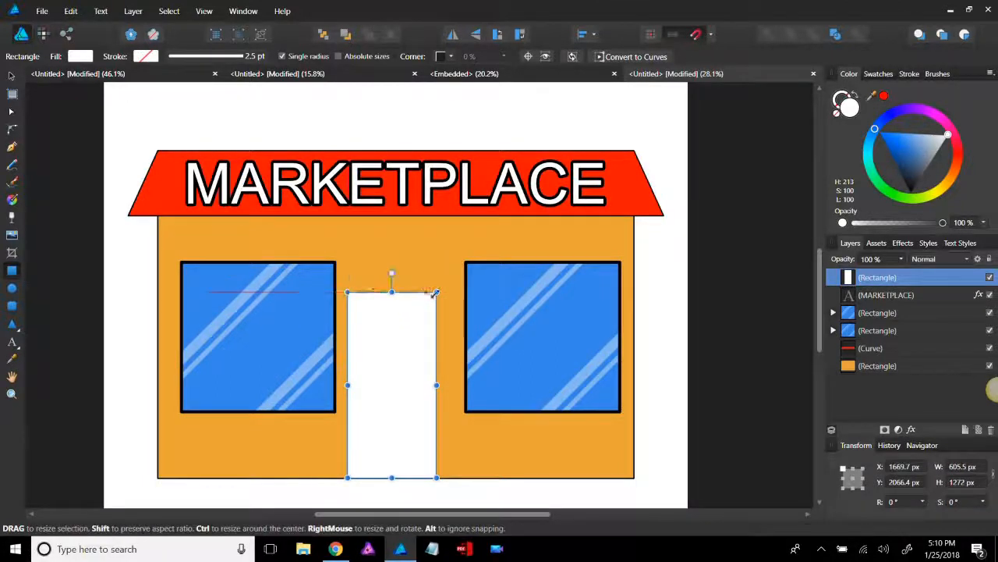
{"action": "left_click_drag", "start_coordinate": [446, 285], "coordinate": [460, 280]}
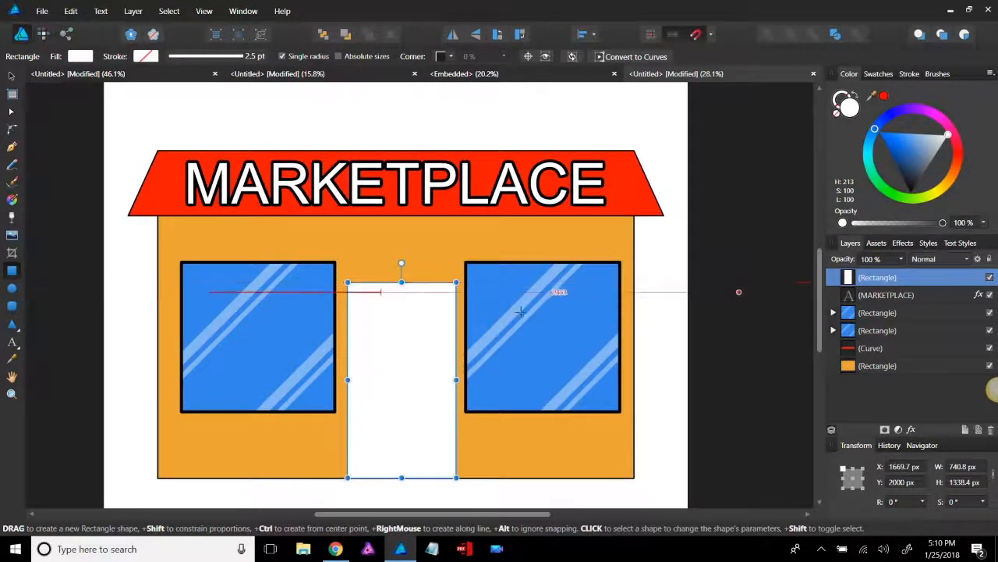
Step: Give the door a black stroke and fill it with the red sampled from the roof
{"action": "left_click", "coordinate": [845, 96]}
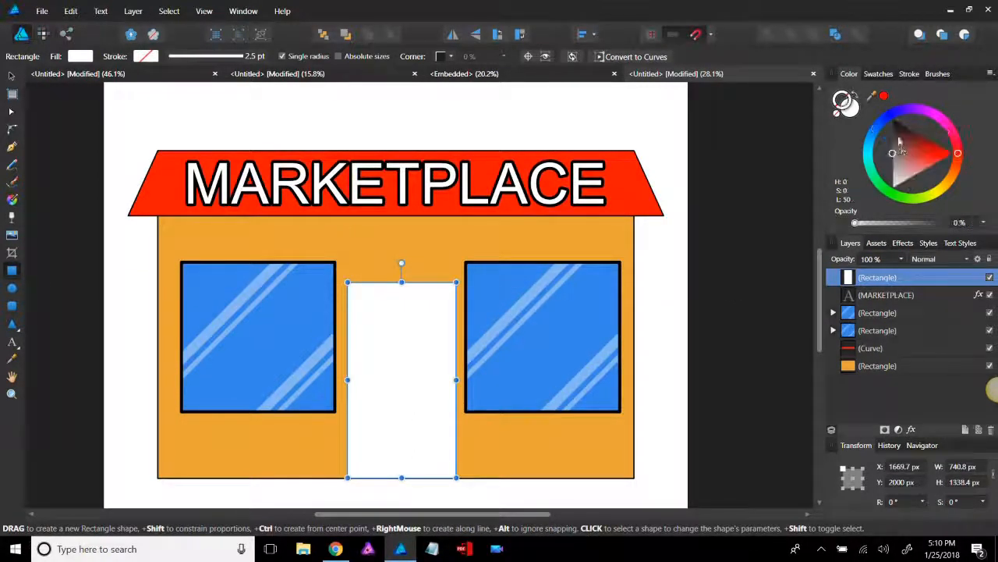
{"action": "left_click", "coordinate": [894, 122]}
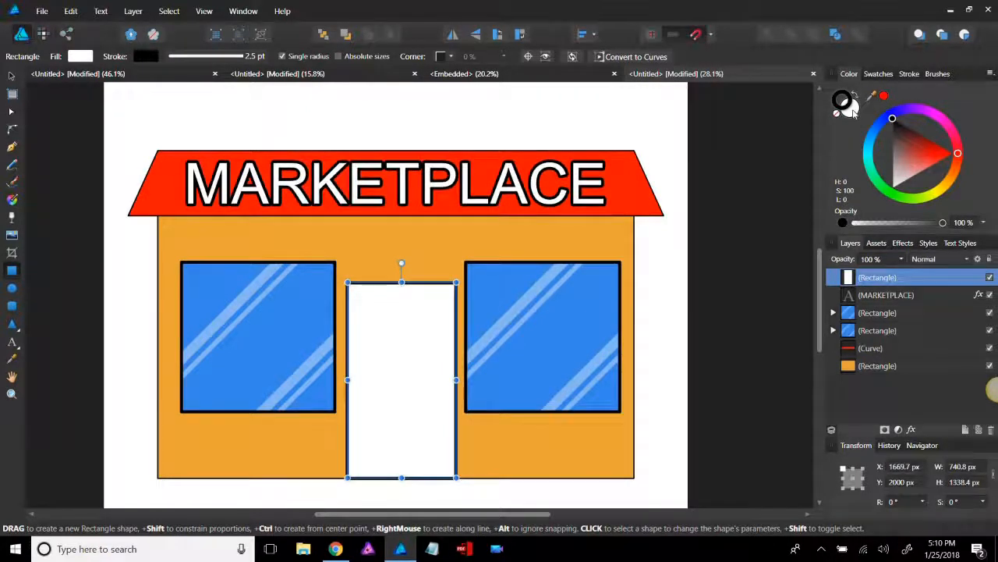
{"action": "left_click", "coordinate": [850, 108]}
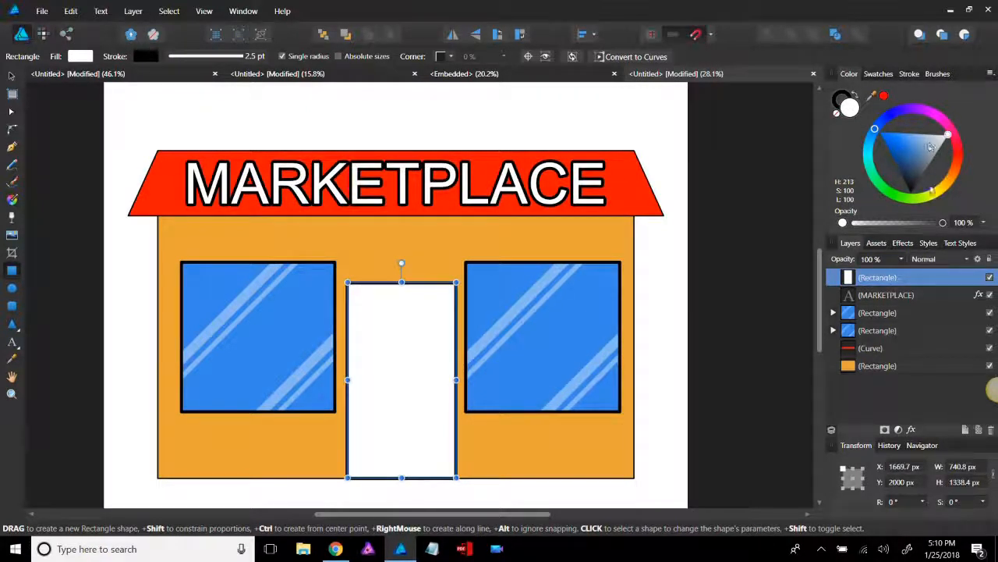
{"action": "mouse_move", "coordinate": [934, 198]}
{"action": "left_mouse_down"}
{"action": "mouse_move", "coordinate": [889, 190]}
{"action": "mouse_move", "coordinate": [861, 161]}
{"action": "mouse_move", "coordinate": [864, 148]}
{"action": "mouse_move", "coordinate": [881, 131]}
{"action": "mouse_move", "coordinate": [922, 124]}
{"action": "mouse_move", "coordinate": [954, 148]}
{"action": "left_mouse_up"}
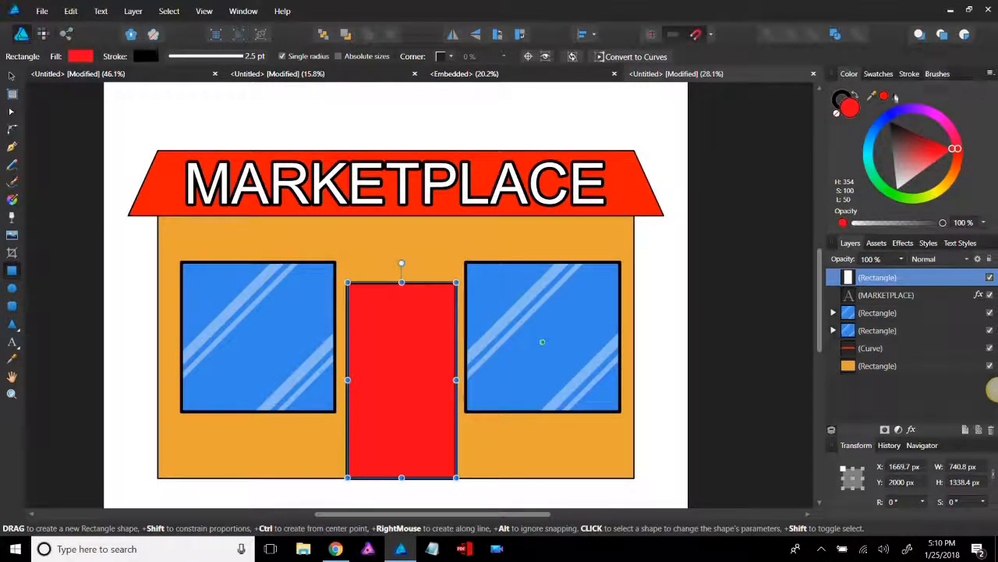
{"action": "left_click_drag", "start_coordinate": [875, 99], "coordinate": [624, 189]}
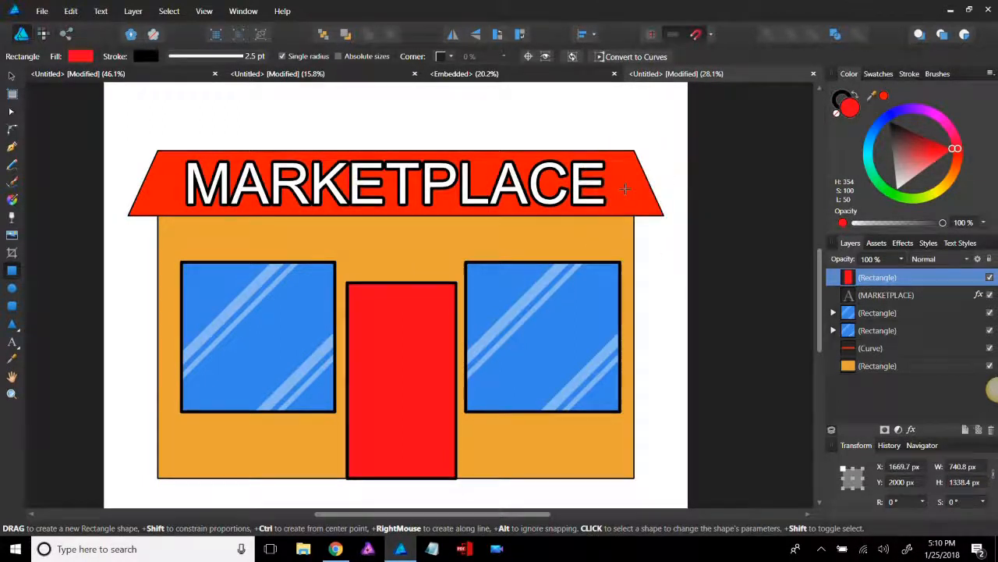
{"action": "left_click", "coordinate": [885, 96]}
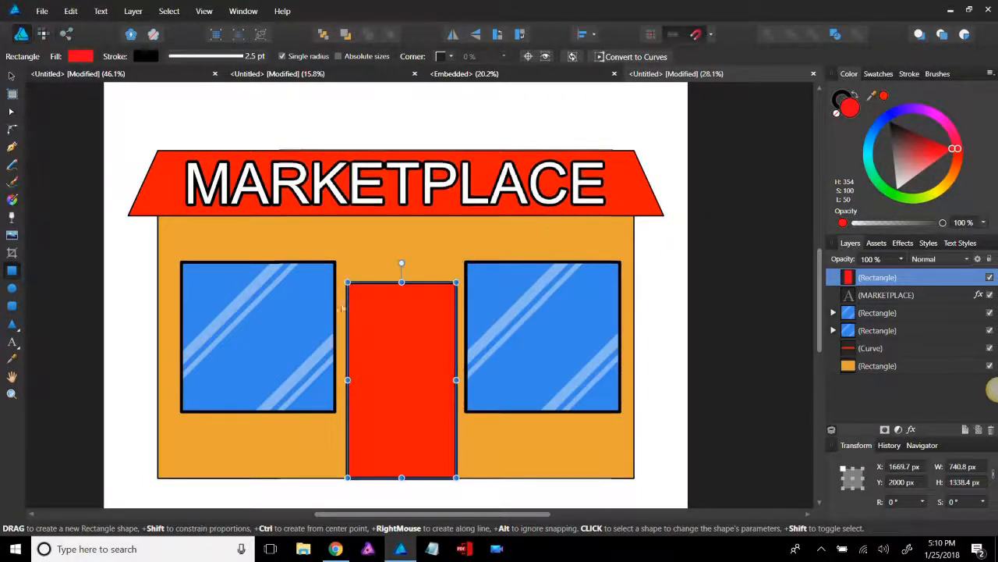
Step: Try a green fill on the door, reapply the red sampled from the roof, and deselect the door
{"action": "left_click", "coordinate": [876, 173]}
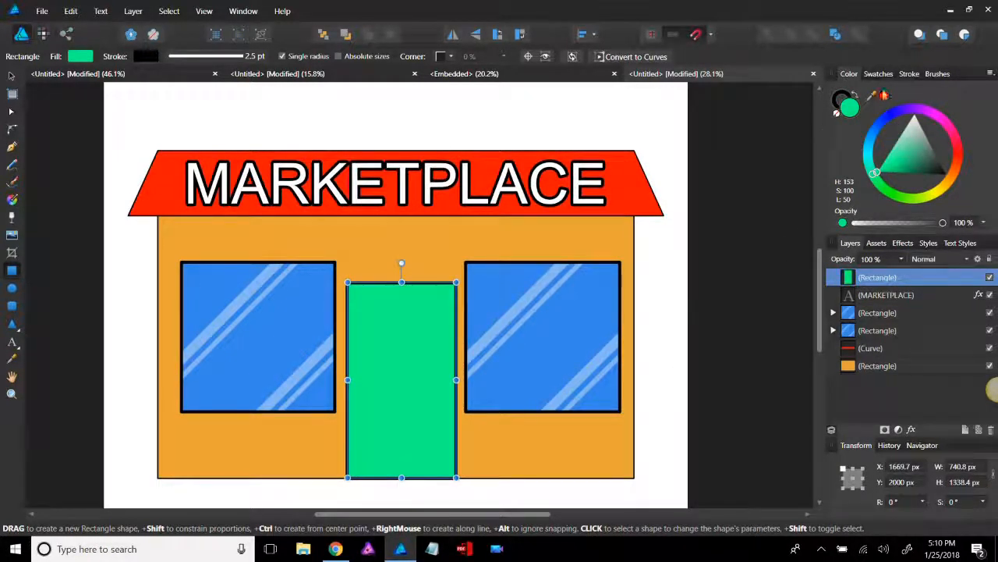
{"action": "left_click_drag", "start_coordinate": [884, 95], "coordinate": [627, 174]}
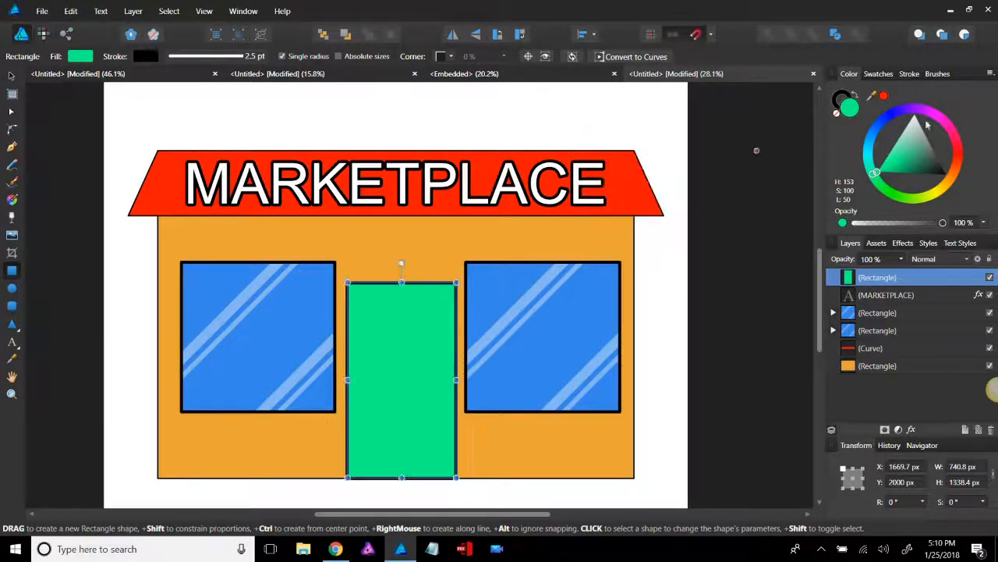
{"action": "left_click", "coordinate": [885, 96]}
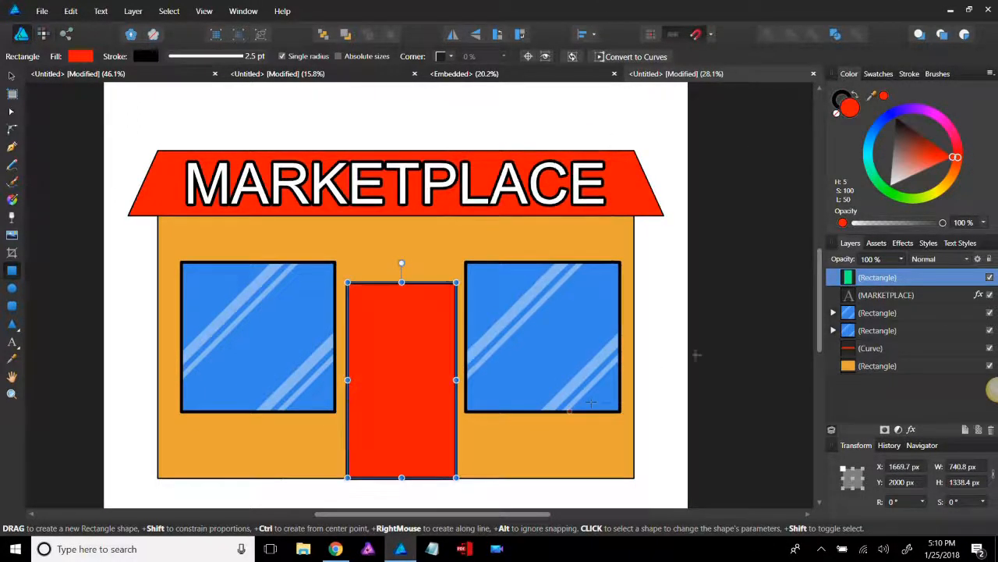
{"action": "key", "text": "v"}
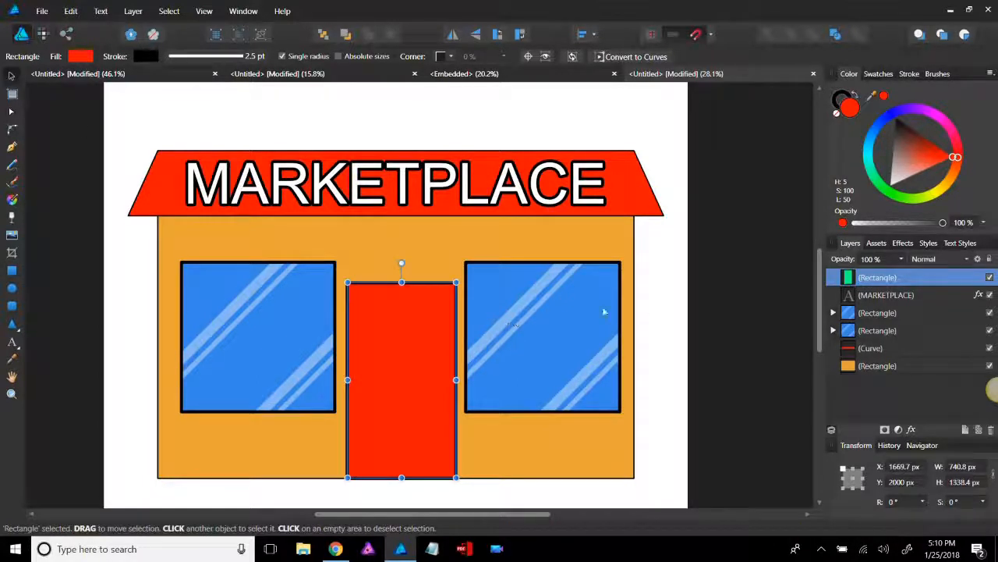
{"action": "left_click", "coordinate": [699, 306]}
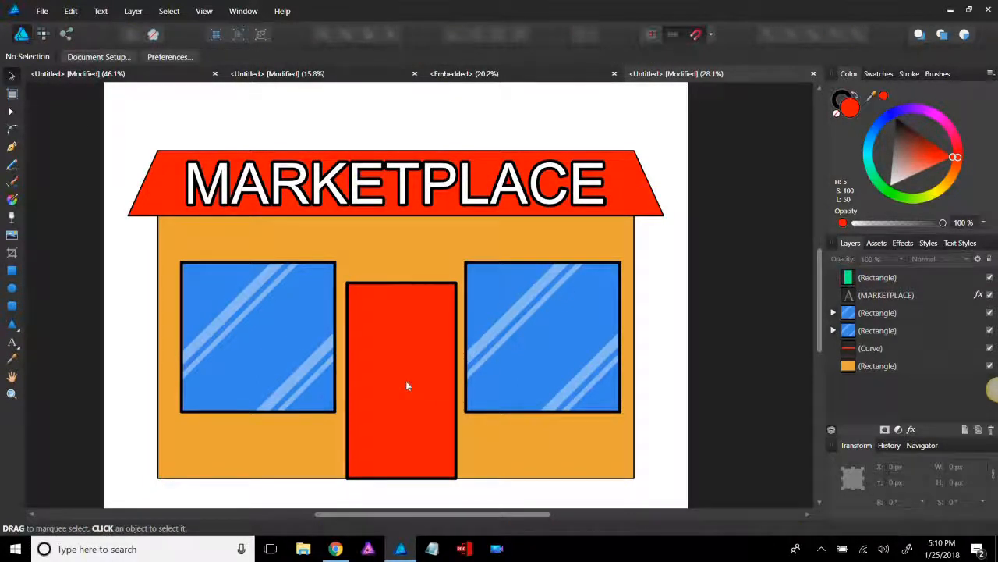
{"action": "scroll", "coordinate": [414, 418], "scroll_direction": "up", "scroll_amount": 3}
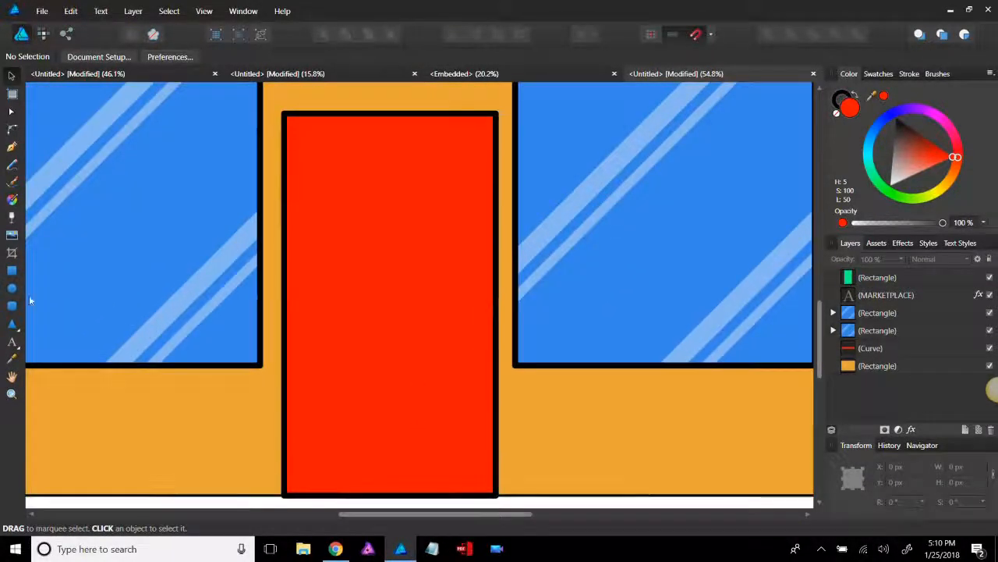
{"action": "left_click", "coordinate": [12, 287]}
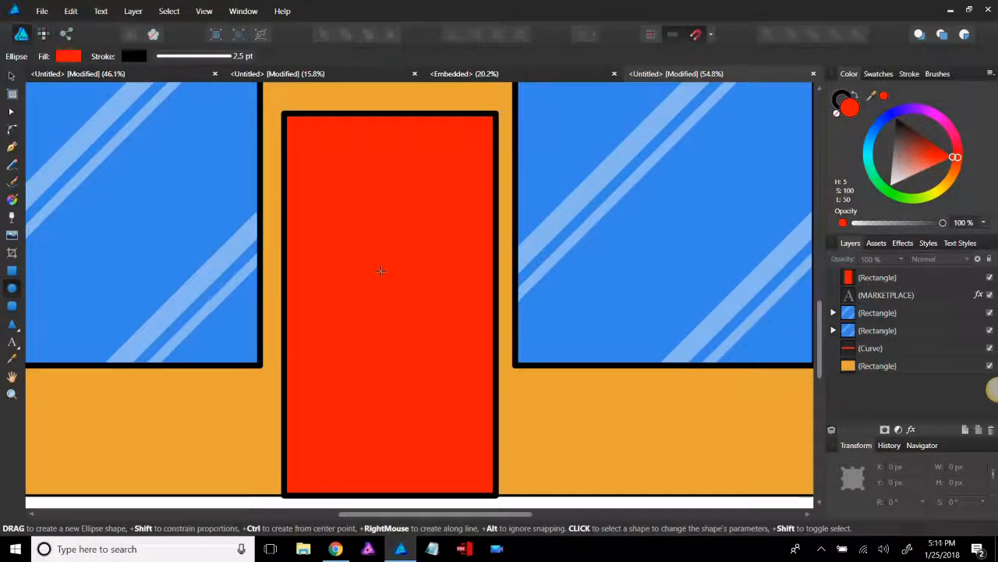
{"action": "left_click_drag", "start_coordinate": [348, 218], "coordinate": [456, 348]}
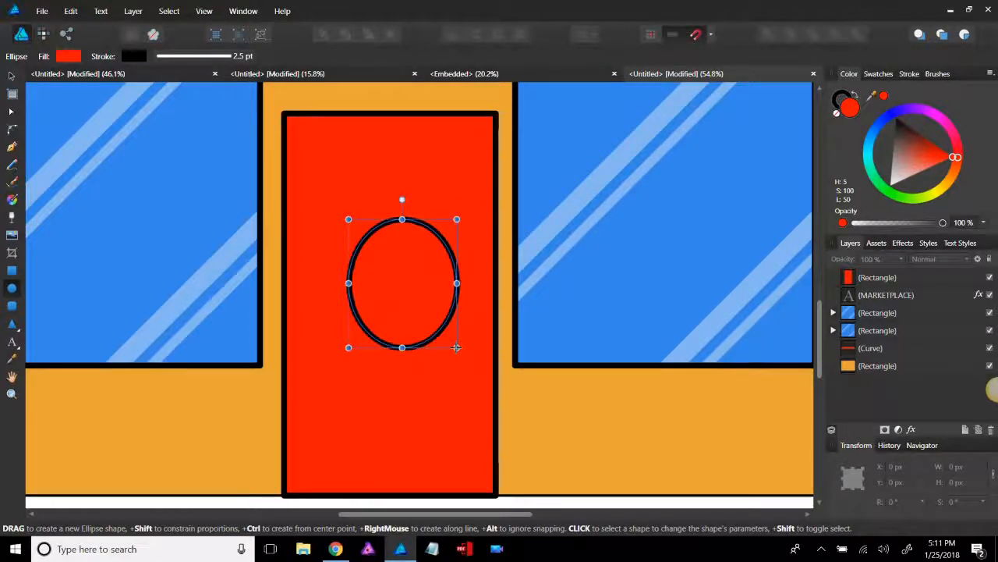
{"action": "key", "text": "ctrl+z"}
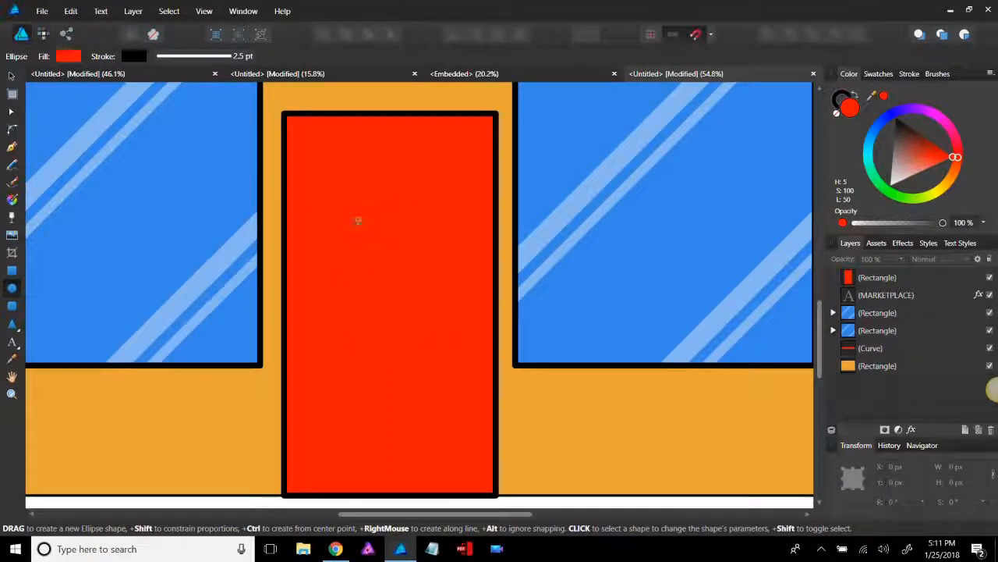
{"action": "left_click_drag", "start_coordinate": [359, 219], "coordinate": [405, 261]}
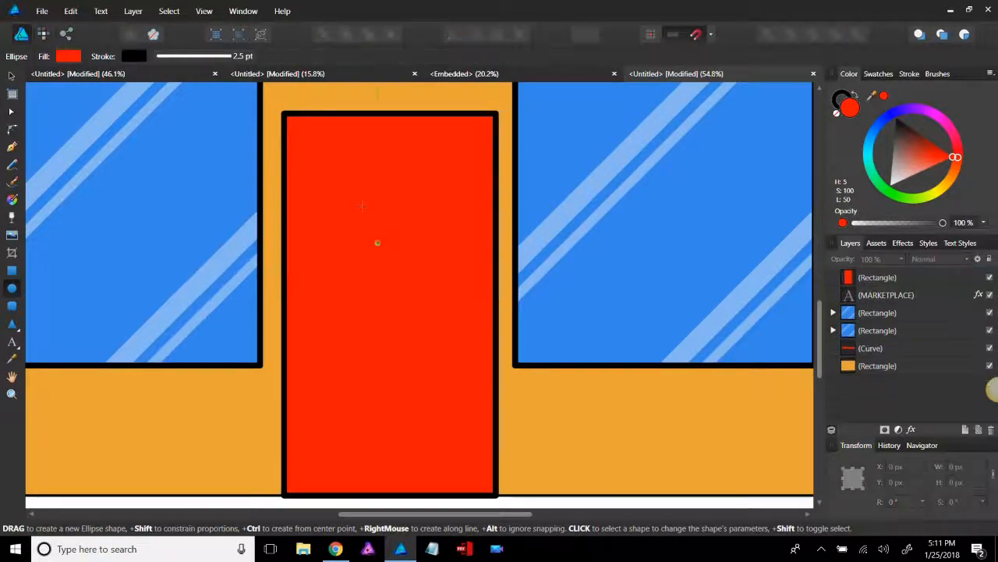
{"action": "left_click_drag", "start_coordinate": [318, 200], "coordinate": [490, 222]}
{"action": "left_click_drag", "start_coordinate": [485, 269], "coordinate": [482, 347]}
{"action": "key", "text": "ctrl+z"}
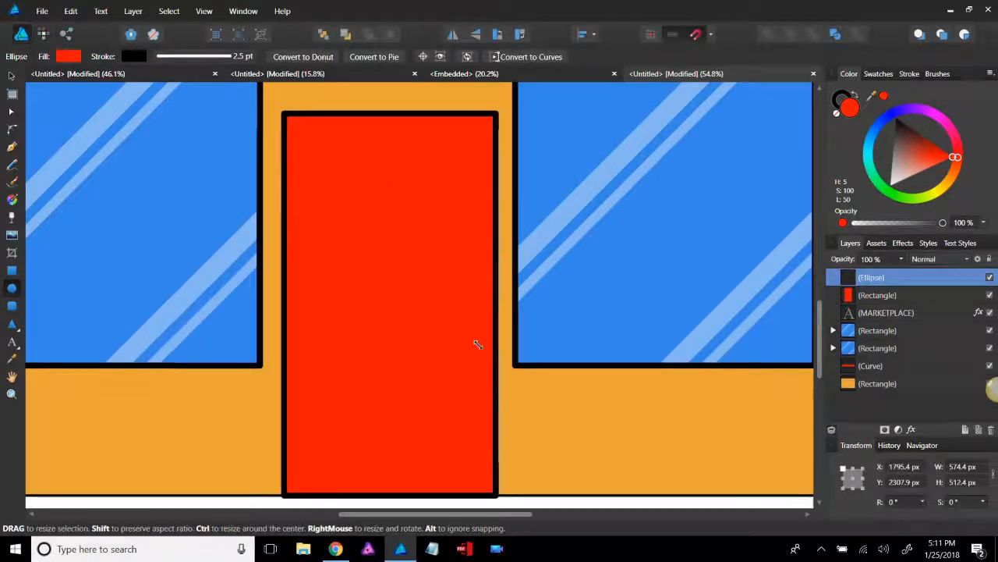
Step: Draw a small ellipse about 33 × 38 px on the door, with no stroke and a black fill
{"action": "scroll", "coordinate": [396, 341], "scroll_direction": "up", "scroll_amount": 2}
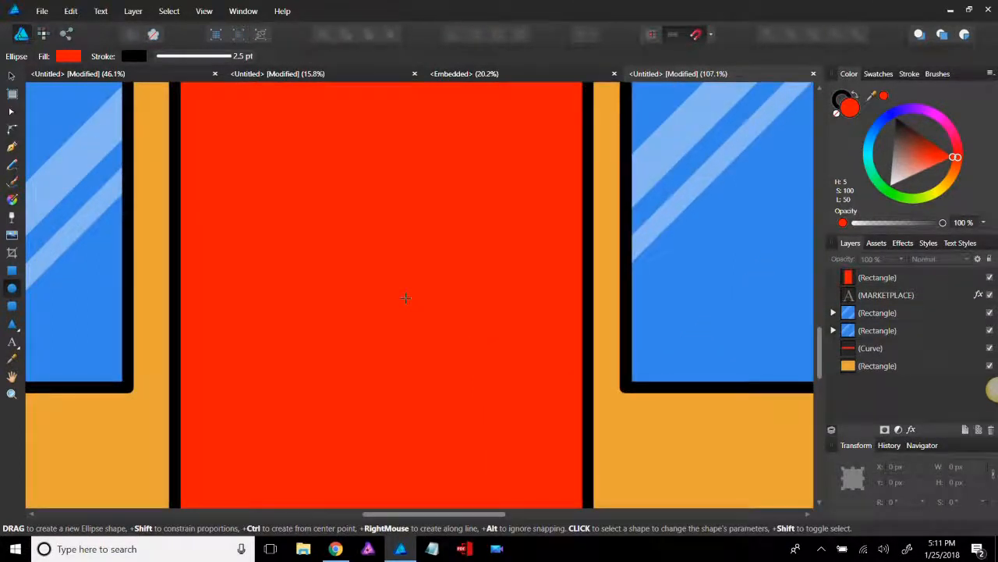
{"action": "left_click_drag", "start_coordinate": [403, 295], "coordinate": [428, 323]}
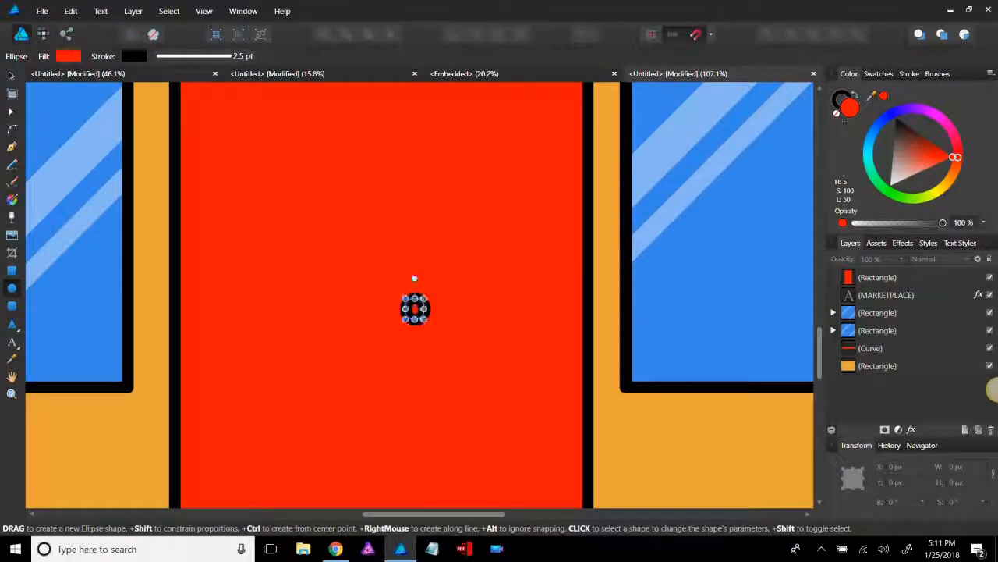
{"action": "left_click", "coordinate": [909, 74]}
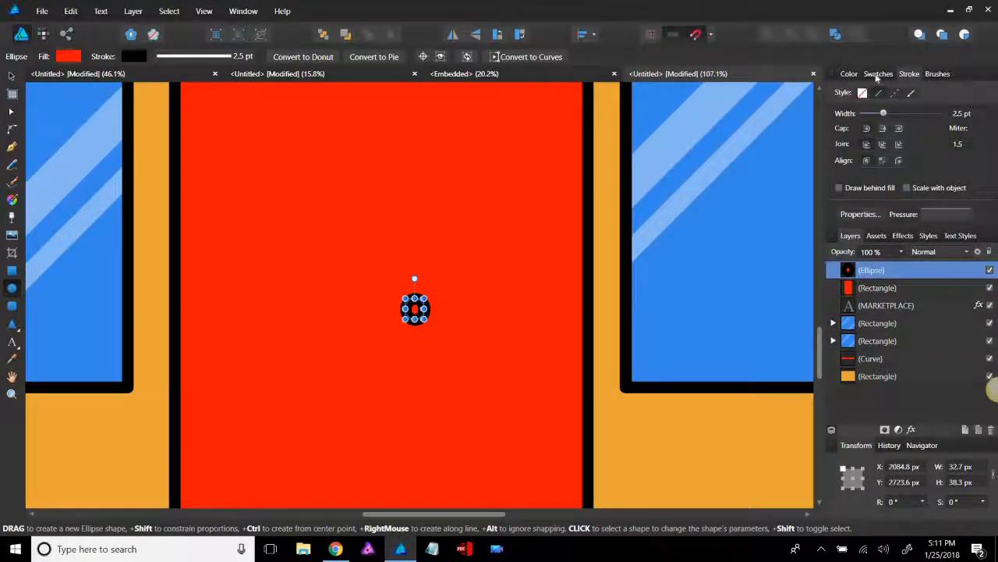
{"action": "left_click", "coordinate": [849, 73]}
{"action": "left_click", "coordinate": [839, 105]}
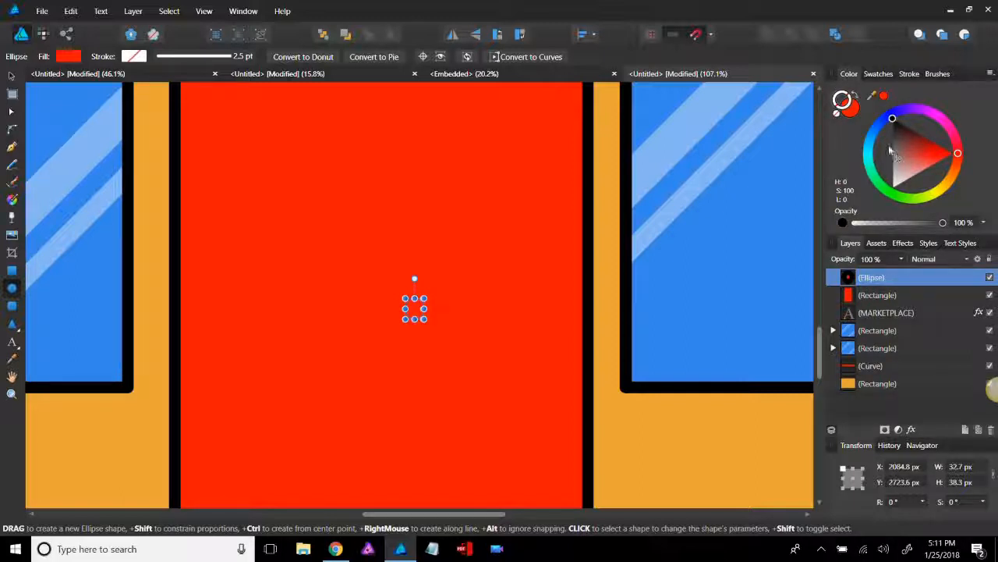
{"action": "left_click_drag", "start_coordinate": [915, 150], "coordinate": [906, 178]}
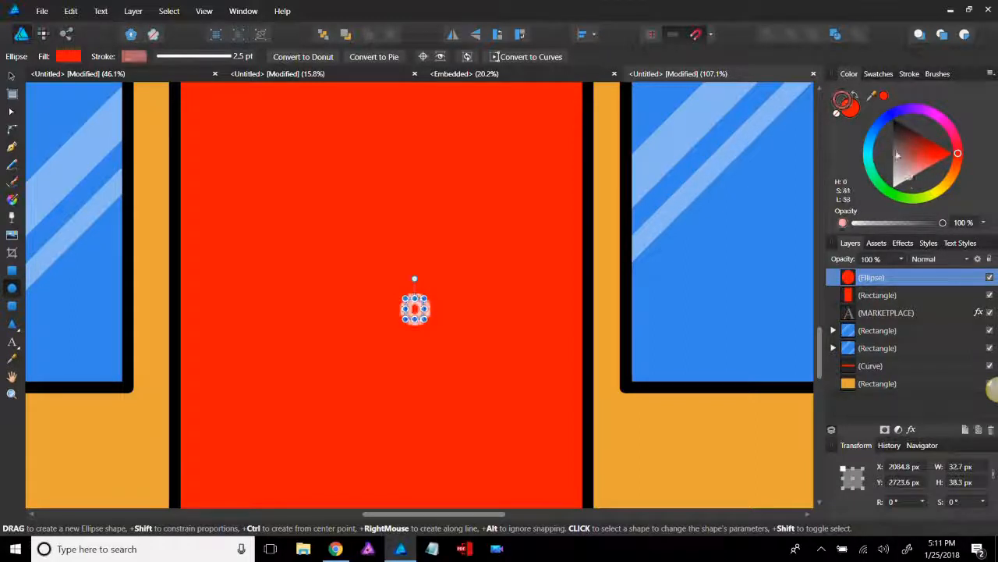
{"action": "left_click", "coordinate": [838, 115]}
{"action": "left_click", "coordinate": [852, 115]}
{"action": "left_click_drag", "start_coordinate": [904, 94], "coordinate": [885, 52]}
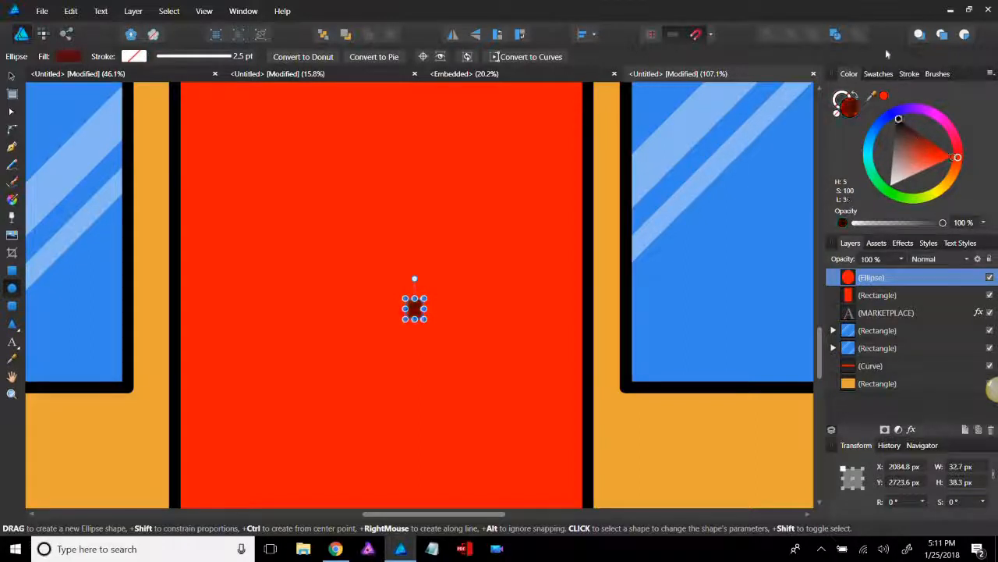
Step: Resize the black ellipse on the door to a circle 50 px wide and 50 px high
{"action": "scroll", "coordinate": [418, 310], "scroll_direction": "down", "scroll_amount": 4}
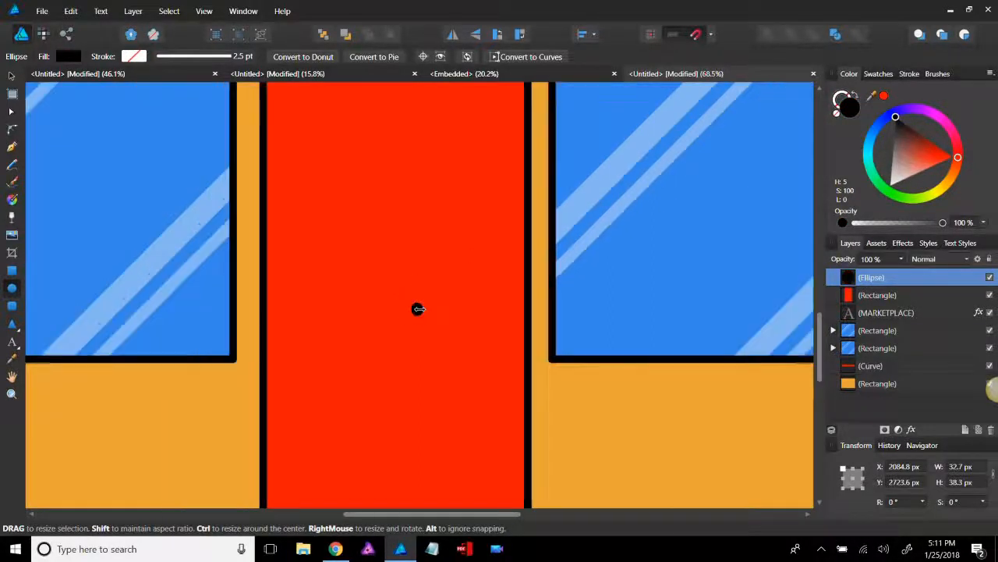
{"action": "scroll", "coordinate": [419, 309], "scroll_direction": "up", "scroll_amount": 4}
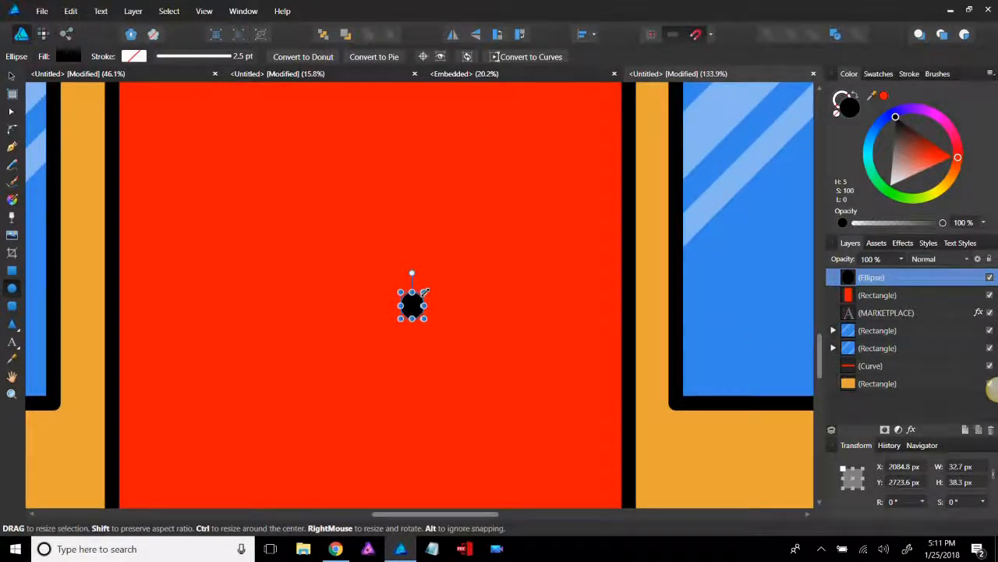
{"action": "left_click_drag", "start_coordinate": [431, 291], "coordinate": [439, 280]}
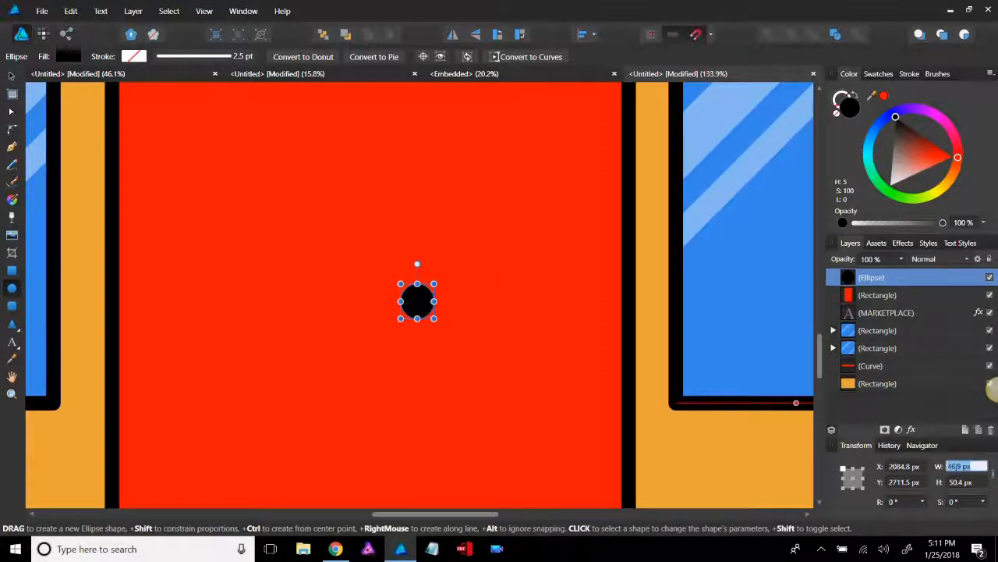
{"action": "key", "text": "Tab"}
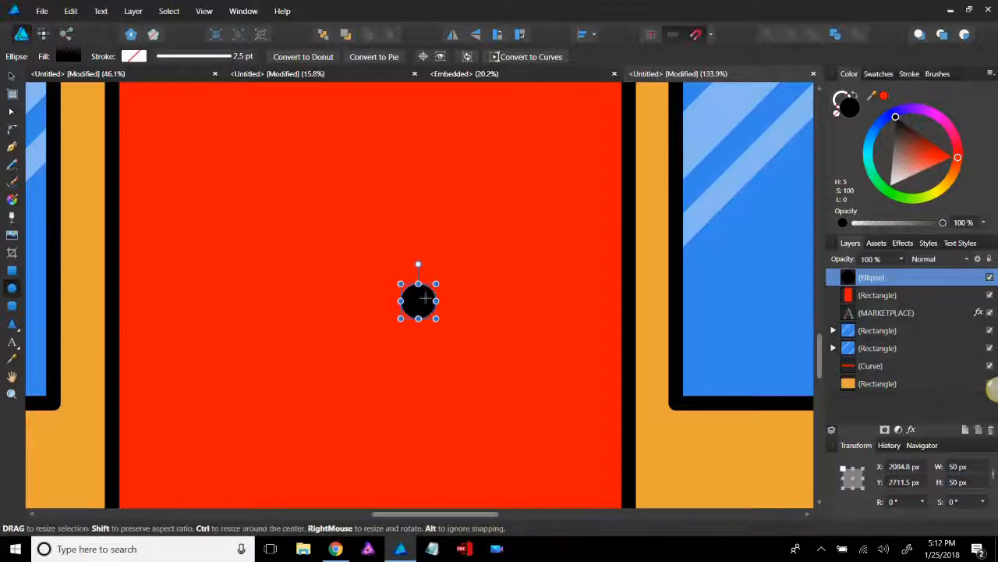
{"action": "left_click_drag", "start_coordinate": [435, 300], "coordinate": [435, 300]}
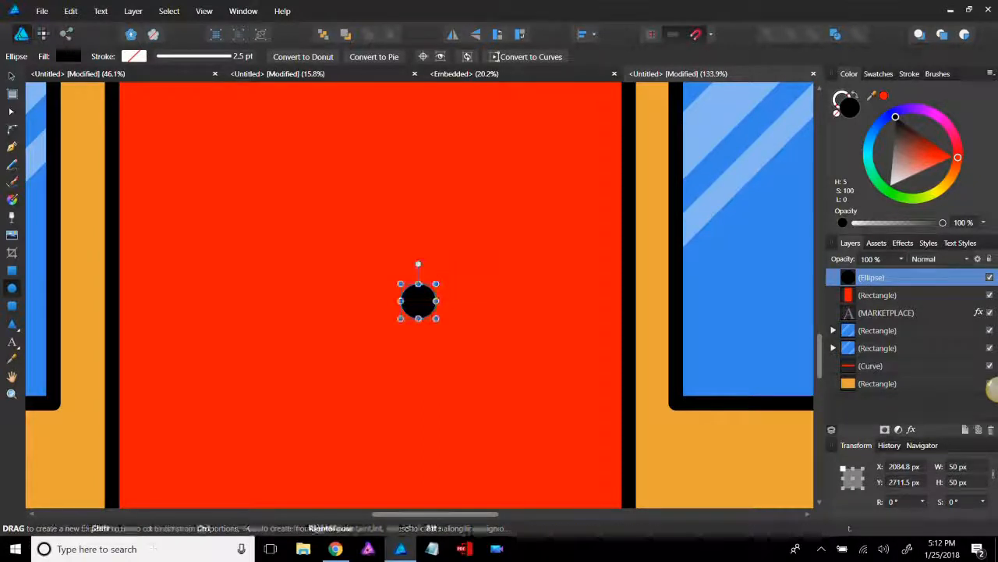
Step: Place the black circle near the door's right edge as a doorknob and take the selection off it
{"action": "left_click", "coordinate": [12, 76]}
{"action": "left_click_drag", "start_coordinate": [423, 305], "coordinate": [567, 317]}
{"action": "scroll", "coordinate": [575, 340], "scroll_direction": "down", "scroll_amount": 5}
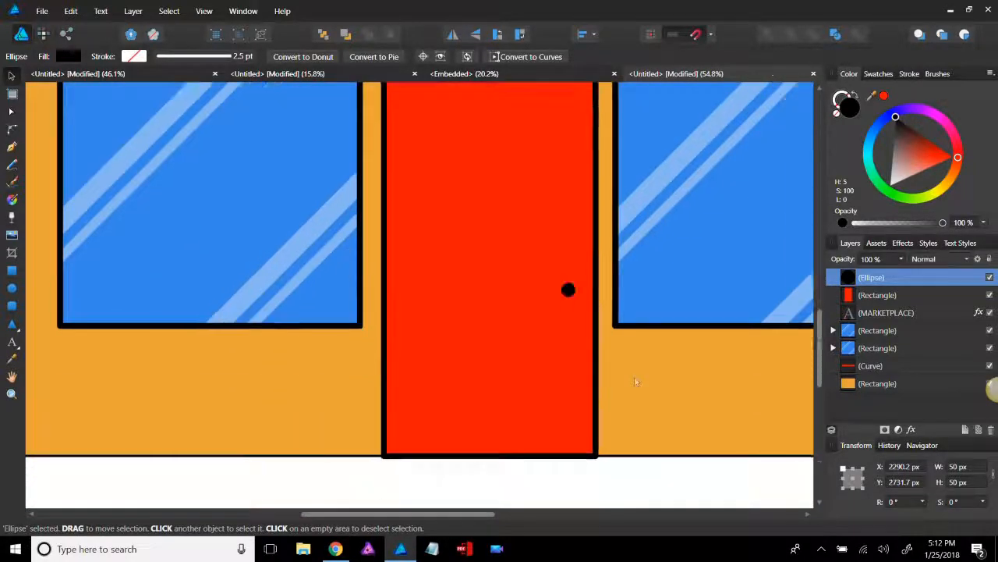
{"action": "left_click", "coordinate": [635, 379]}
Step: Draw a trapezoid about 271 × 154 px below the wall, just left of the door
{"action": "scroll", "coordinate": [647, 390], "scroll_direction": "down", "scroll_amount": 5}
{"action": "scroll", "coordinate": [698, 396], "scroll_direction": "up", "scroll_amount": 5}
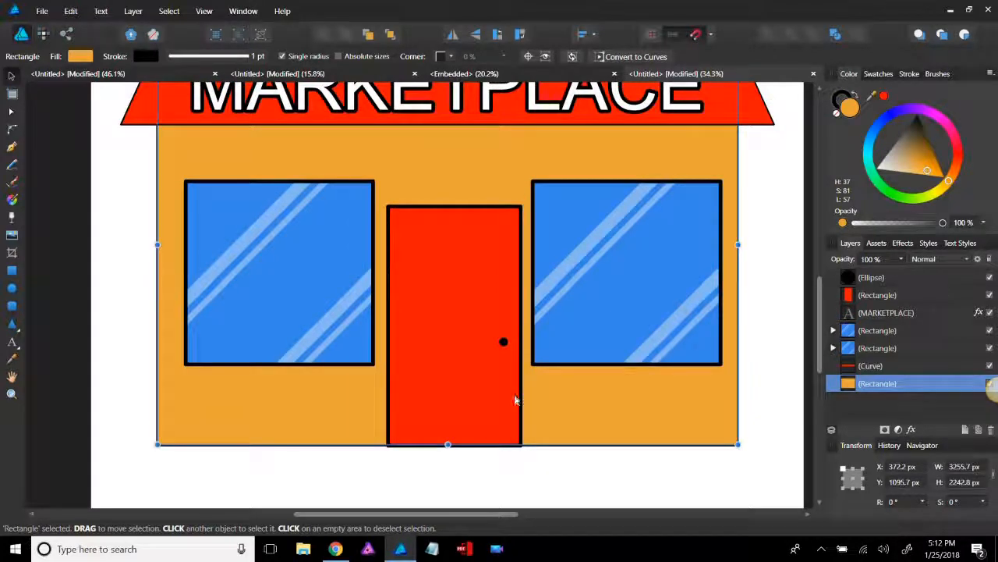
{"action": "scroll", "coordinate": [519, 437], "scroll_direction": "down", "scroll_amount": 2}
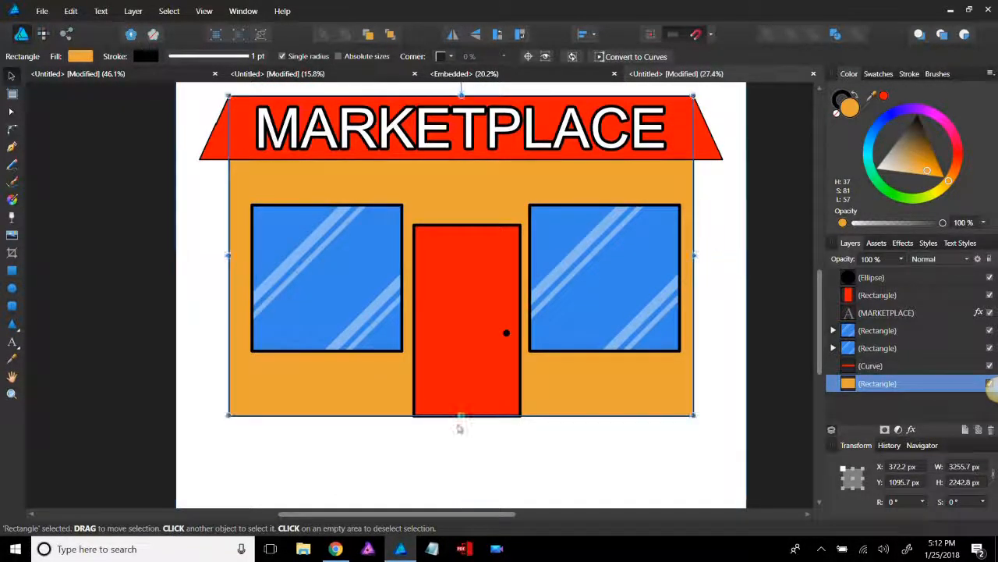
{"action": "scroll", "coordinate": [458, 423], "scroll_direction": "up", "scroll_amount": 3}
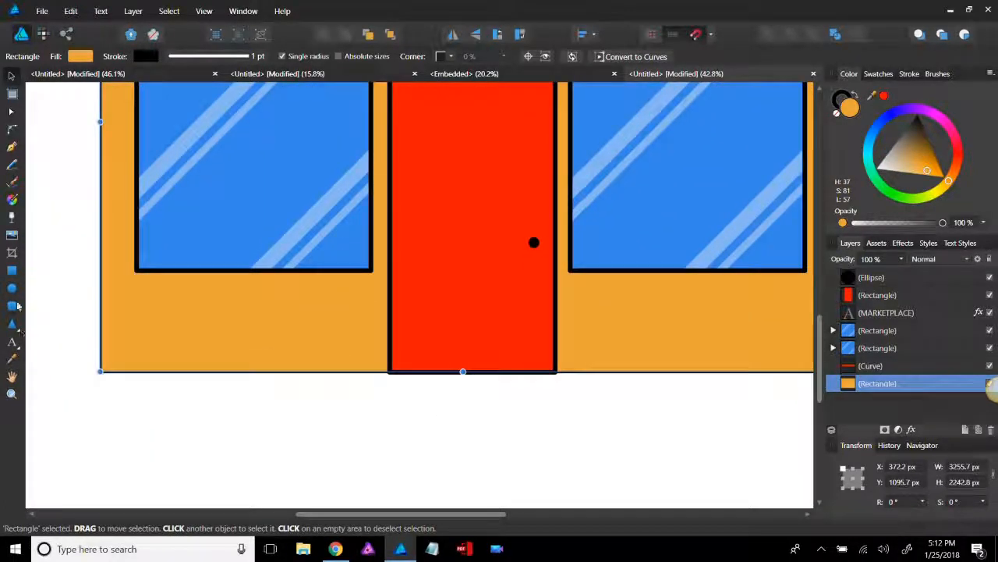
{"action": "left_click", "coordinate": [19, 331]}
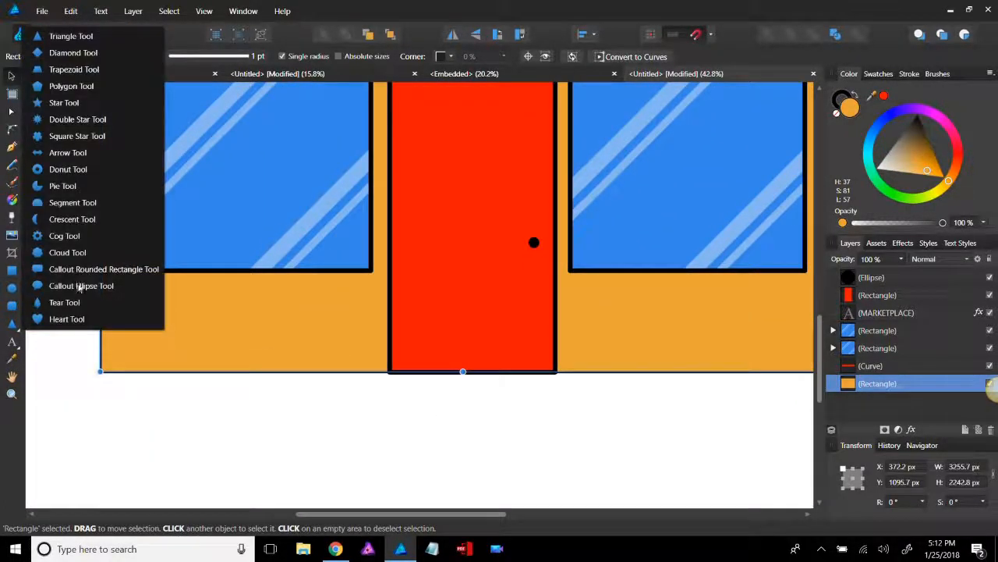
{"action": "left_click", "coordinate": [88, 73]}
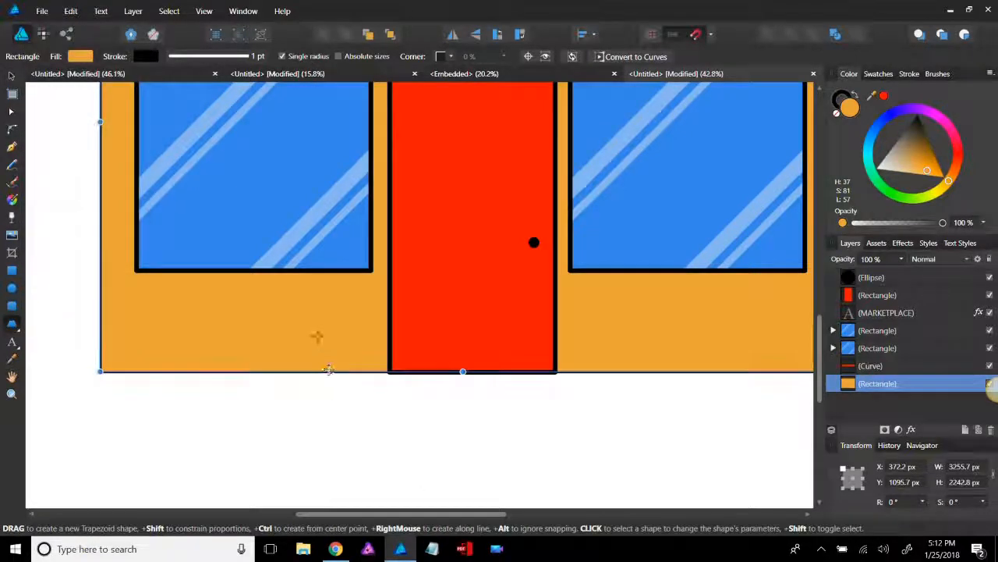
{"action": "left_click_drag", "start_coordinate": [337, 394], "coordinate": [400, 429]}
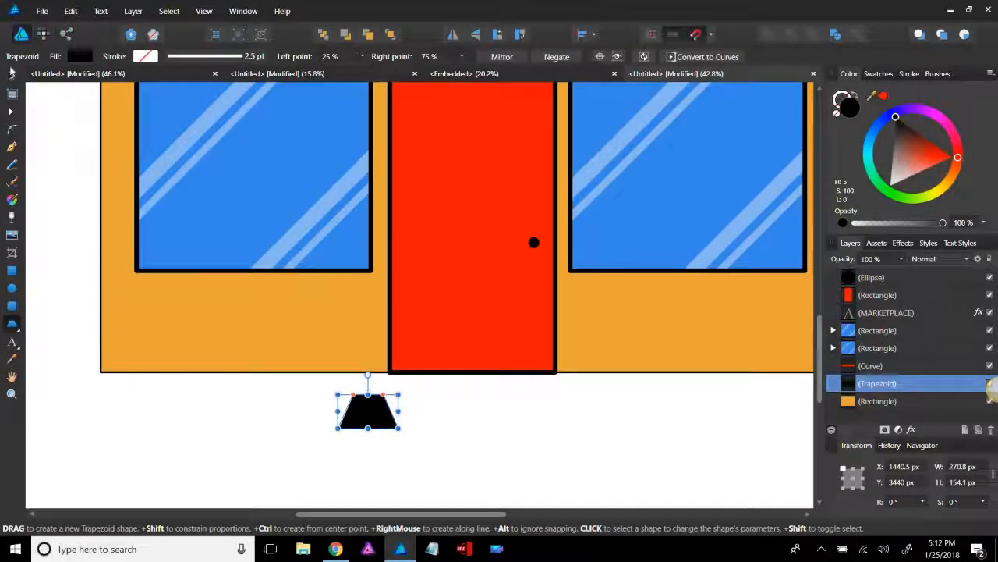
Step: Flip the trapezoid vertically and fill it with bright orange (H 35, S 100, L 50)
{"action": "key", "text": "v"}
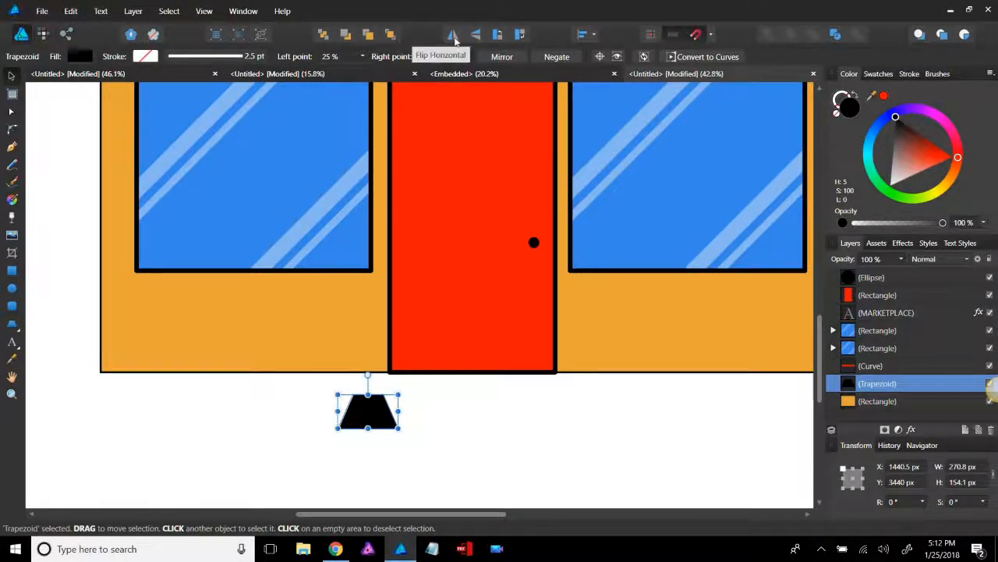
{"action": "left_click", "coordinate": [476, 35]}
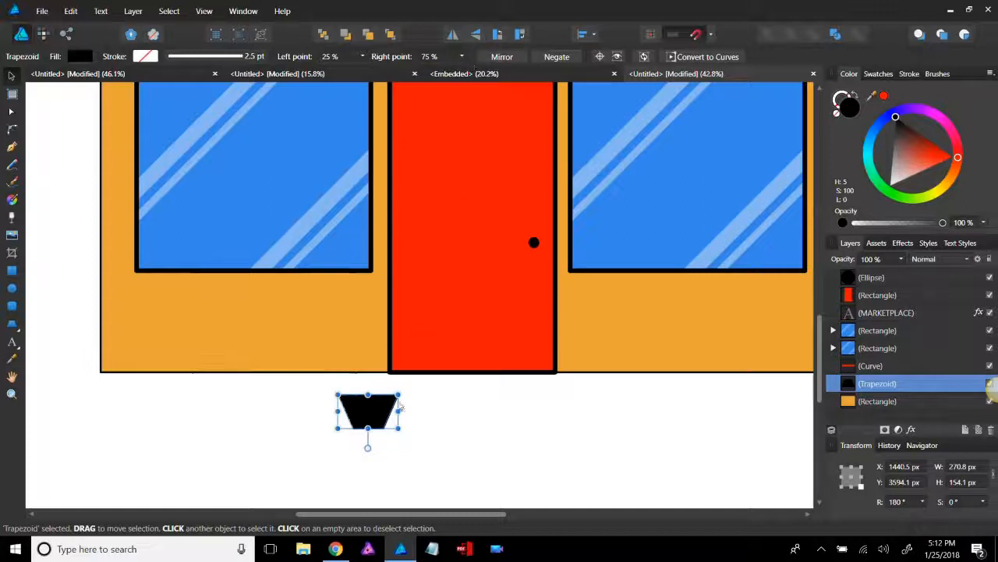
{"action": "left_click", "coordinate": [958, 179]}
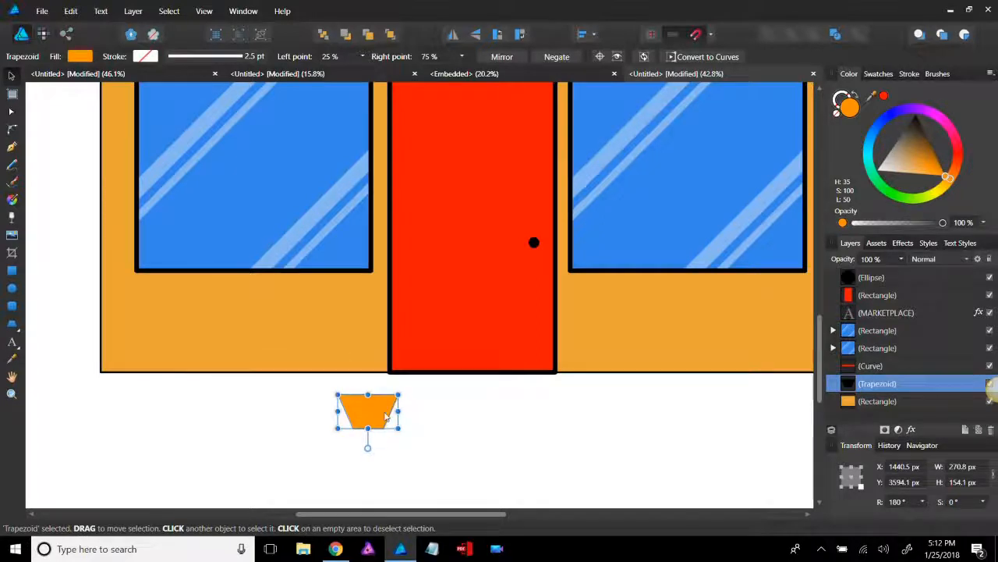
Step: Try a flipped copy of the trapezoid, reshaped to about 354 × 77 px, as the pot's rim, and delete it
{"action": "scroll", "coordinate": [351, 422], "scroll_direction": "up", "scroll_amount": 4}
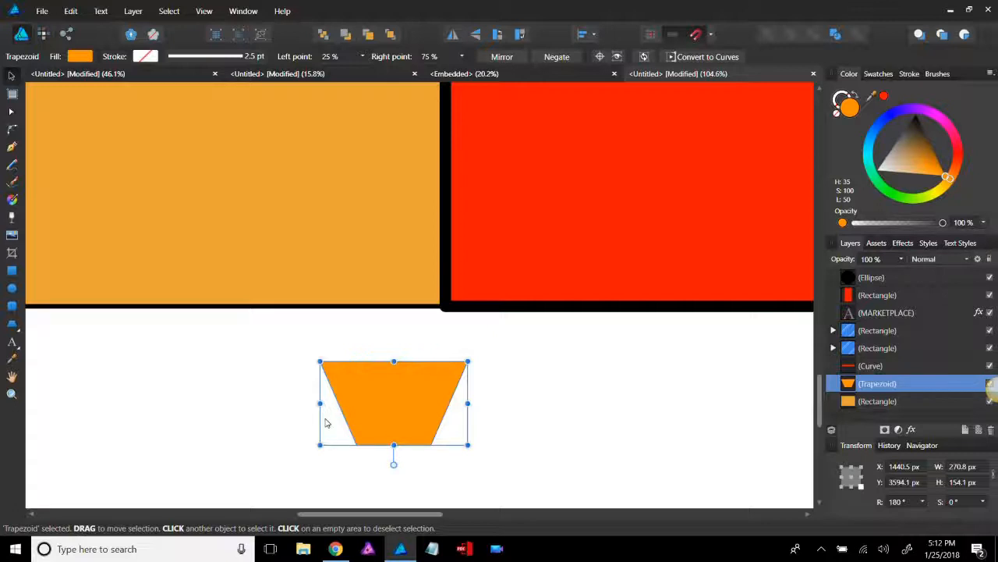
{"action": "left_click_drag", "start_coordinate": [380, 411], "coordinate": [587, 409]}
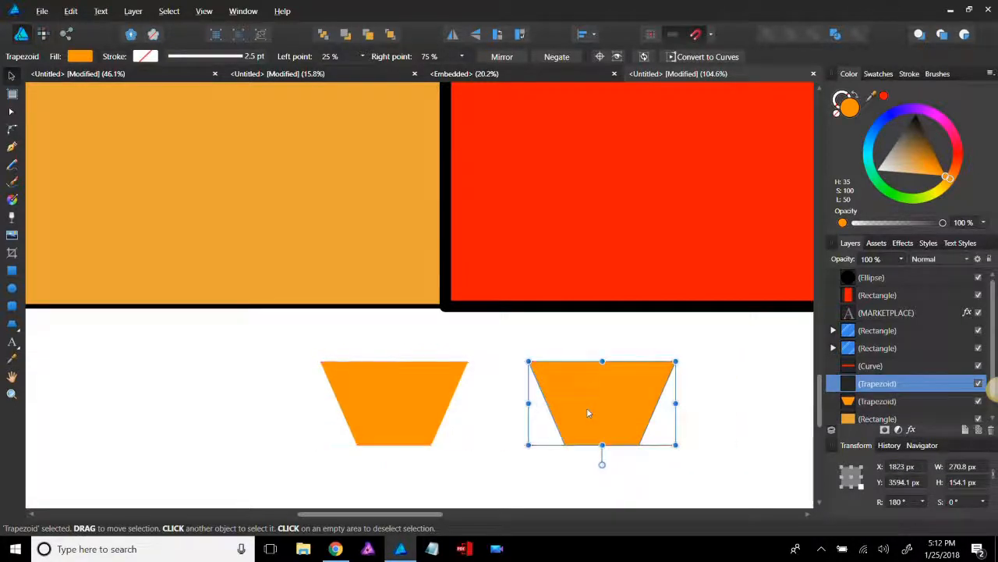
{"action": "left_click", "coordinate": [475, 36]}
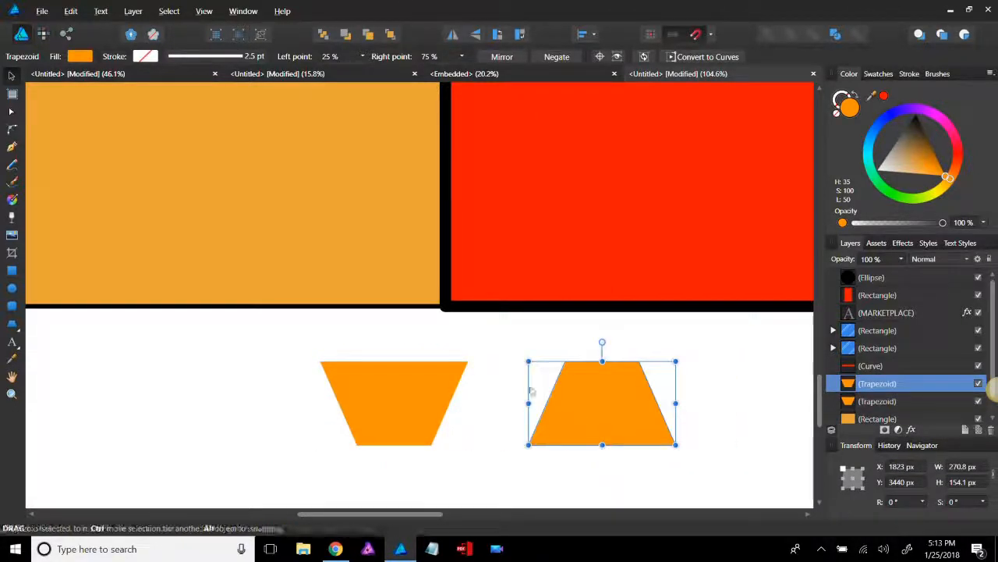
{"action": "left_click_drag", "start_coordinate": [603, 360], "coordinate": [602, 428]}
{"action": "left_click_drag", "start_coordinate": [530, 437], "coordinate": [487, 403]}
{"action": "key", "text": "a"}
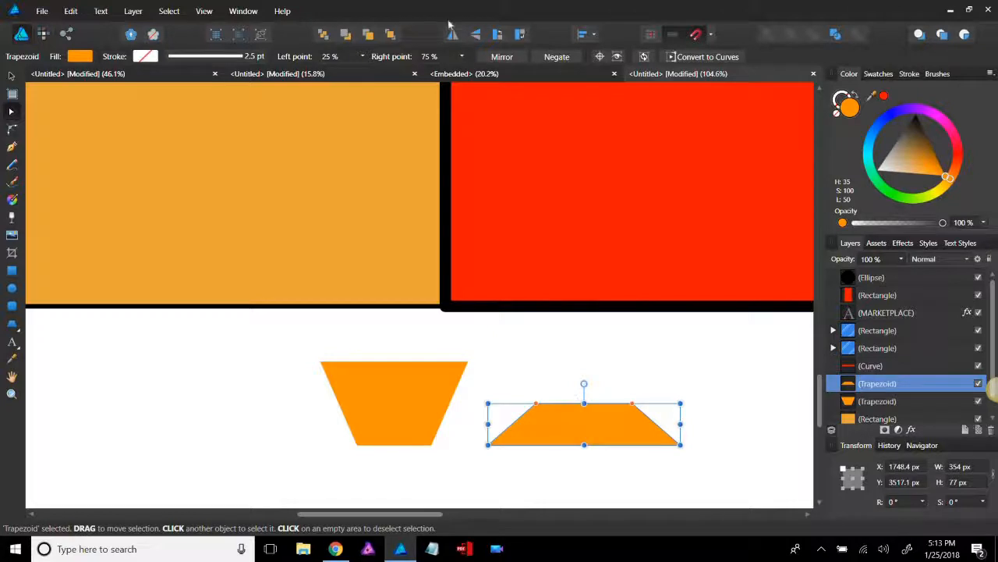
{"action": "left_click", "coordinate": [474, 34]}
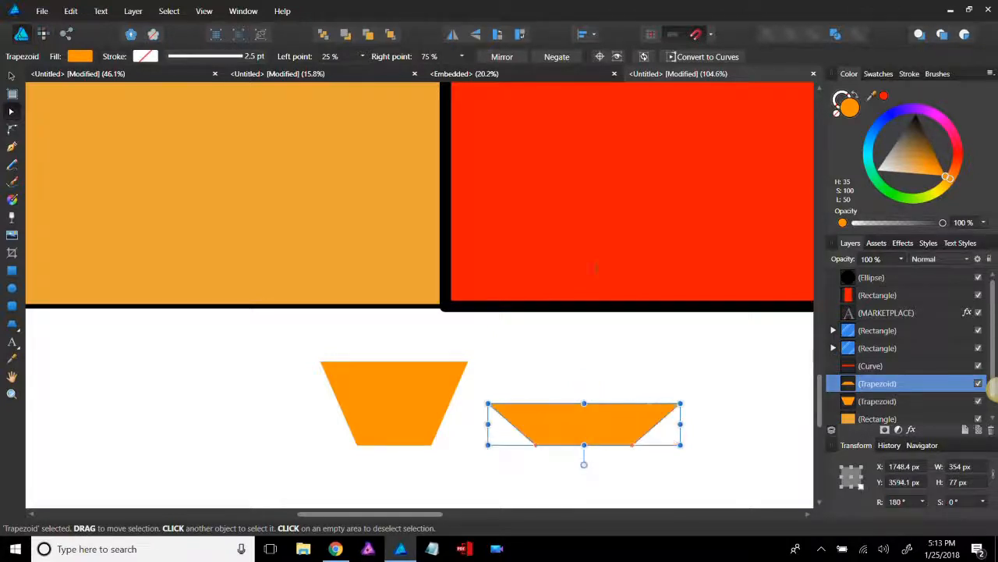
{"action": "left_click_drag", "start_coordinate": [581, 428], "coordinate": [390, 382]}
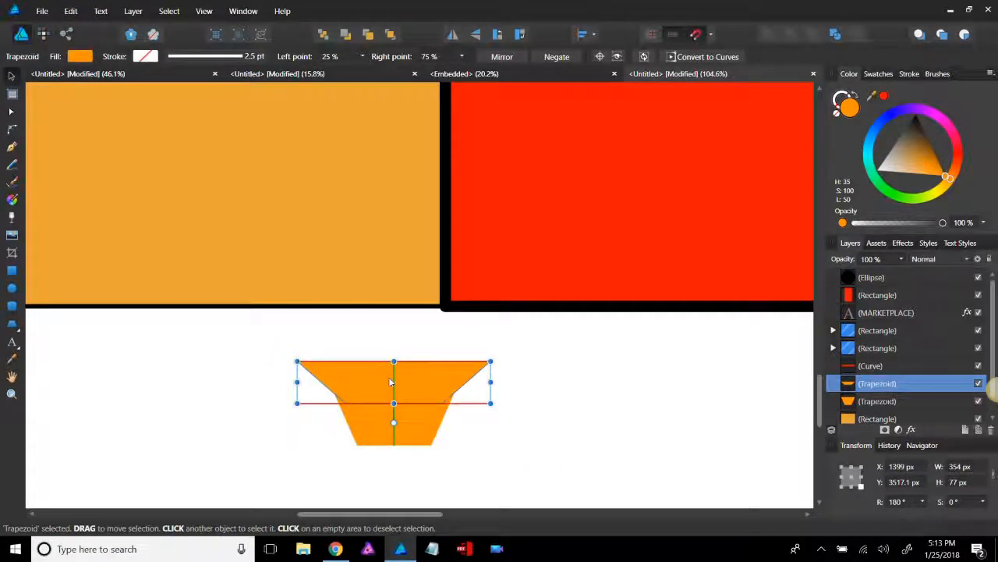
{"action": "left_click_drag", "start_coordinate": [389, 382], "coordinate": [388, 382]}
{"action": "key", "text": "Delete"}
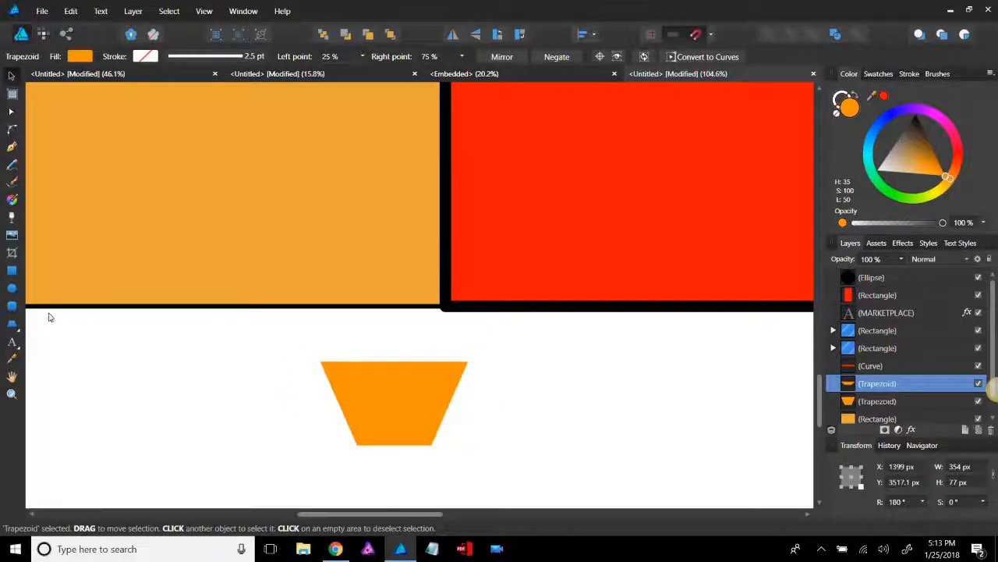
Step: Draw an orange rectangle about 297 × 34 px across the trapezoid's upper edge as the pot's rim
{"action": "key", "text": "m"}
{"action": "mouse_move", "coordinate": [312, 350]}
{"action": "left_mouse_down"}
{"action": "mouse_move", "coordinate": [484, 367]}
{"action": "mouse_move", "coordinate": [492, 382]}
{"action": "left_mouse_up"}
{"action": "key", "text": "v"}
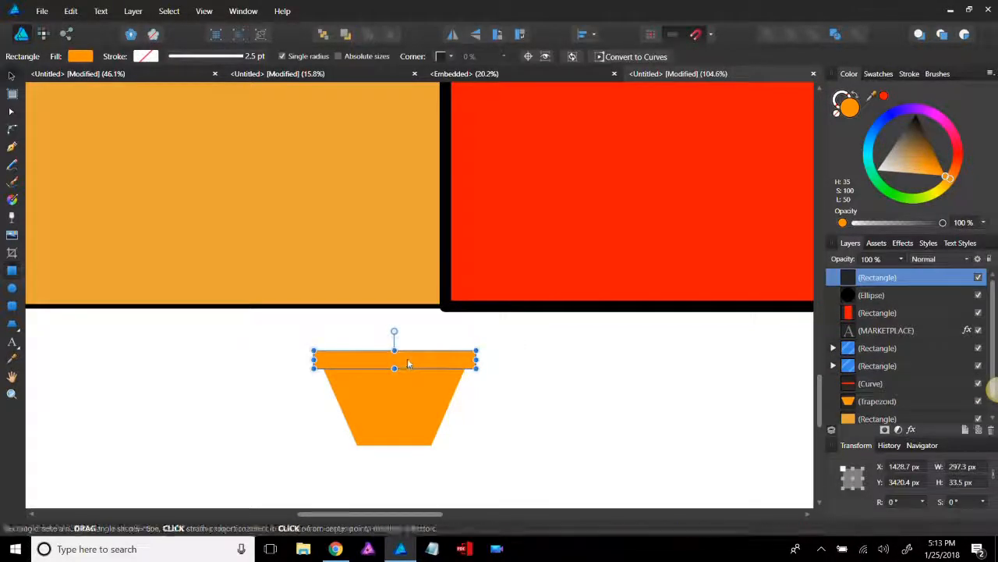
Step: Nudge the orange rim rectangle slightly down and left so it sits centred on the pot's upper edge
{"action": "left_click_drag", "start_coordinate": [406, 361], "coordinate": [404, 364]}
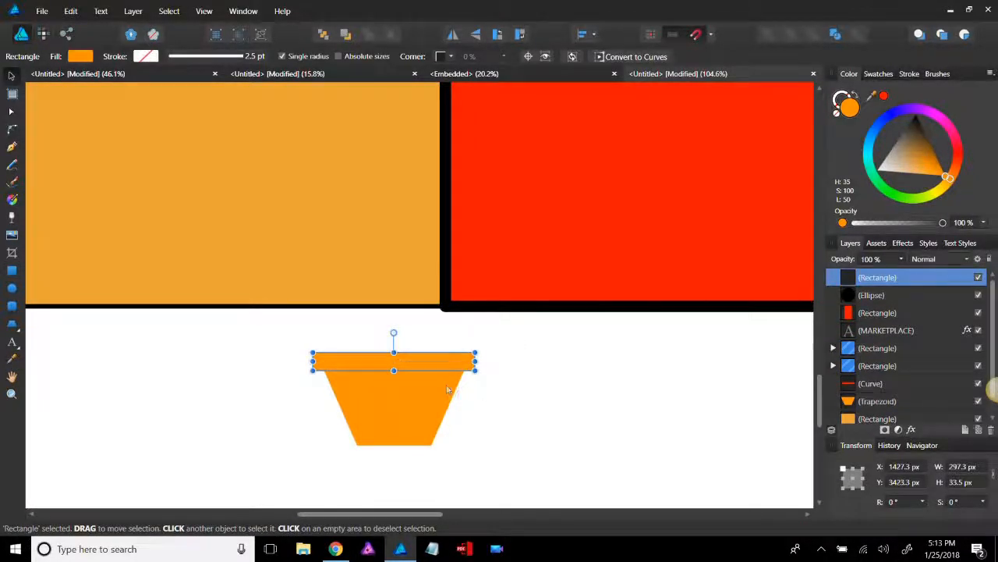
{"action": "scroll", "coordinate": [449, 390], "scroll_direction": "up", "scroll_amount": 2}
{"action": "left_click", "coordinate": [573, 405]}
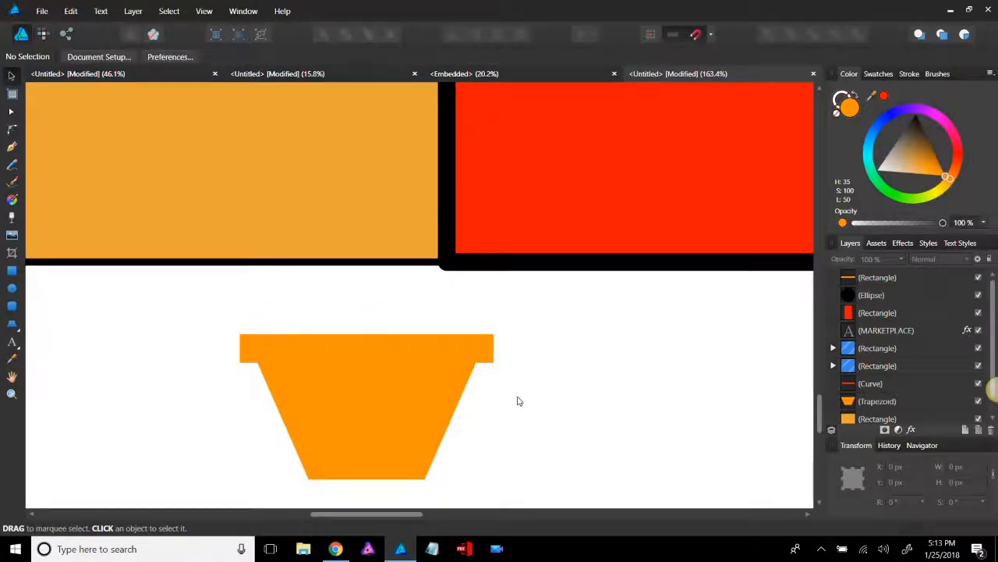
Step: Give the pot's rim and trapezoid a black outline with a stroke width of 0.5 pt
{"action": "scroll", "coordinate": [517, 400], "scroll_direction": "down", "scroll_amount": 2}
{"action": "scroll", "coordinate": [490, 383], "scroll_direction": "down", "scroll_amount": 3}
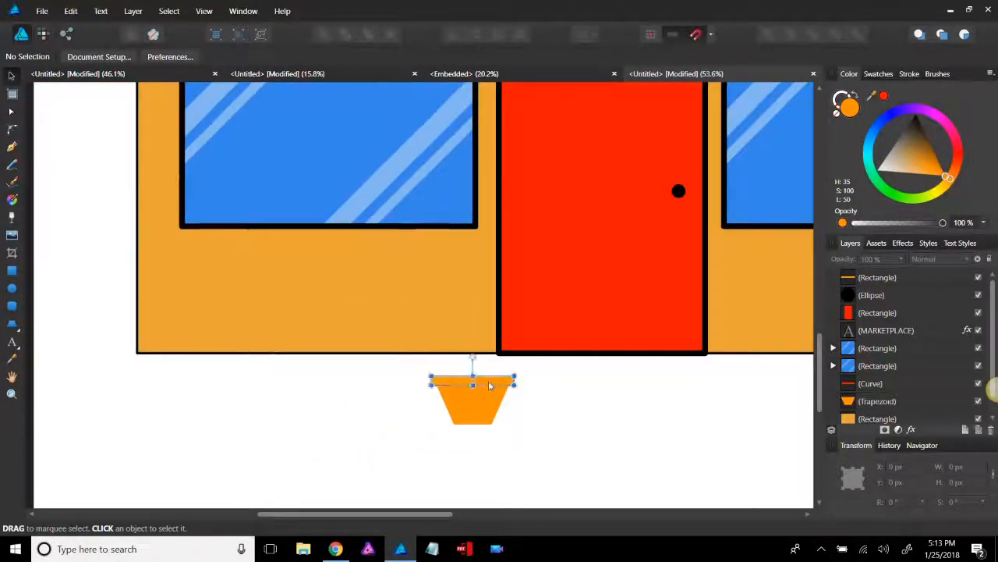
{"action": "left_click_drag", "start_coordinate": [406, 454], "coordinate": [542, 353]}
{"action": "key", "text": "x"}
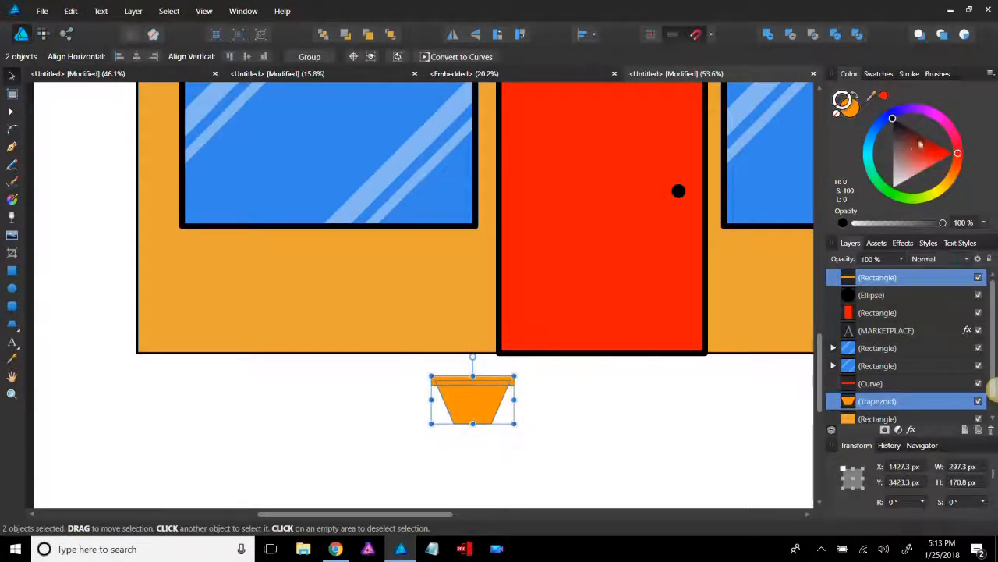
{"action": "left_click", "coordinate": [893, 118]}
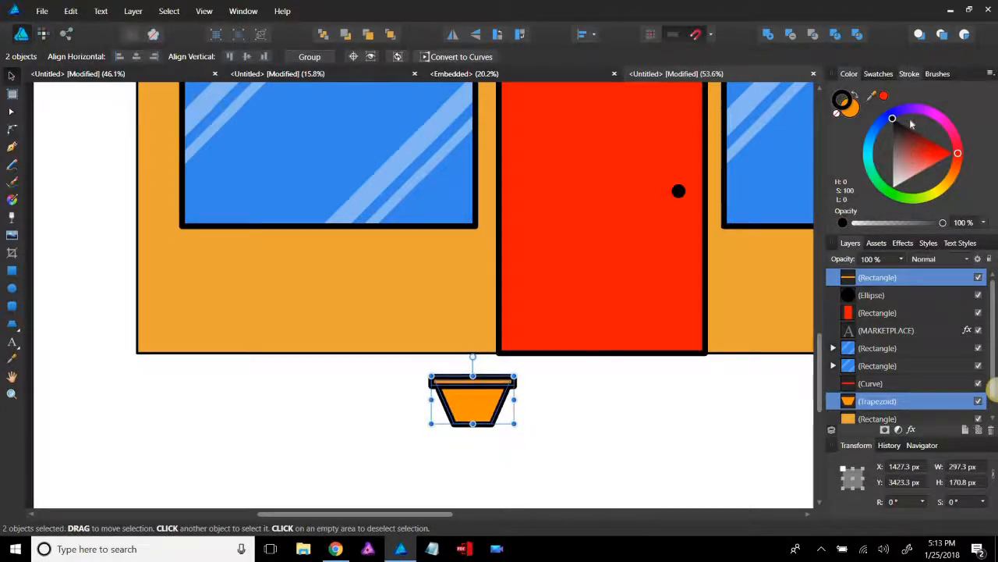
{"action": "left_click", "coordinate": [909, 74]}
{"action": "left_click_drag", "start_coordinate": [880, 114], "coordinate": [874, 114]}
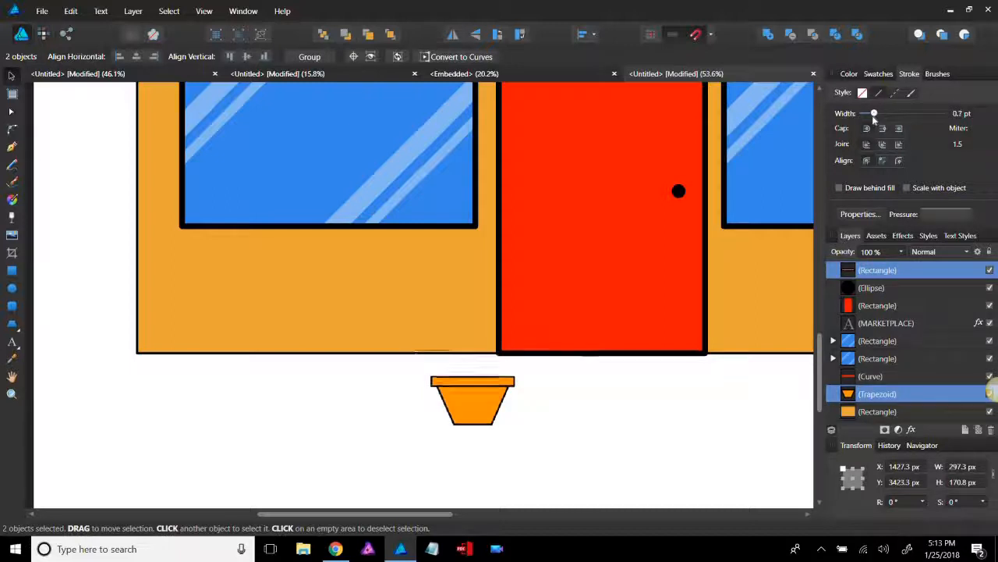
{"action": "left_click", "coordinate": [972, 114]}
{"action": "type", "text": ".5"}
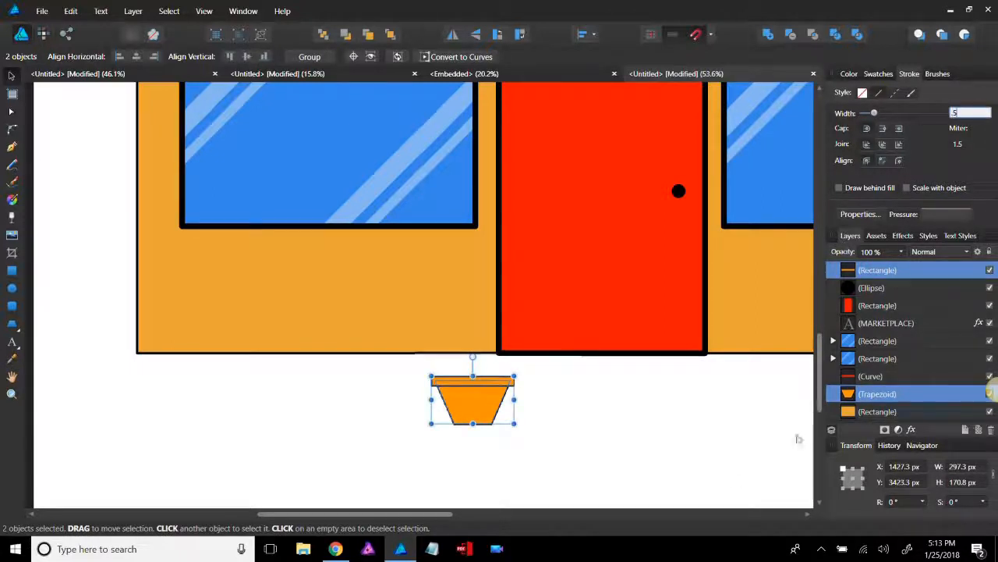
{"action": "key", "text": "Return"}
{"action": "left_click", "coordinate": [501, 421]}
{"action": "left_click_drag", "start_coordinate": [484, 413], "coordinate": [452, 423]}
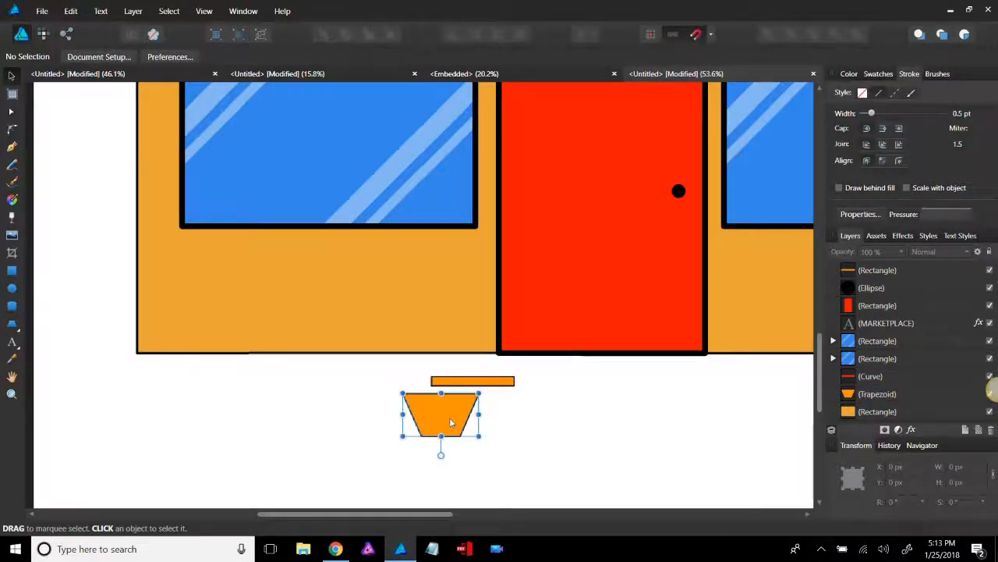
{"action": "key", "text": "ctrl+z"}
Step: Group the pot's rim and trapezoid body together
{"action": "left_click", "coordinate": [414, 452]}
{"action": "left_click_drag", "start_coordinate": [407, 478], "coordinate": [586, 352]}
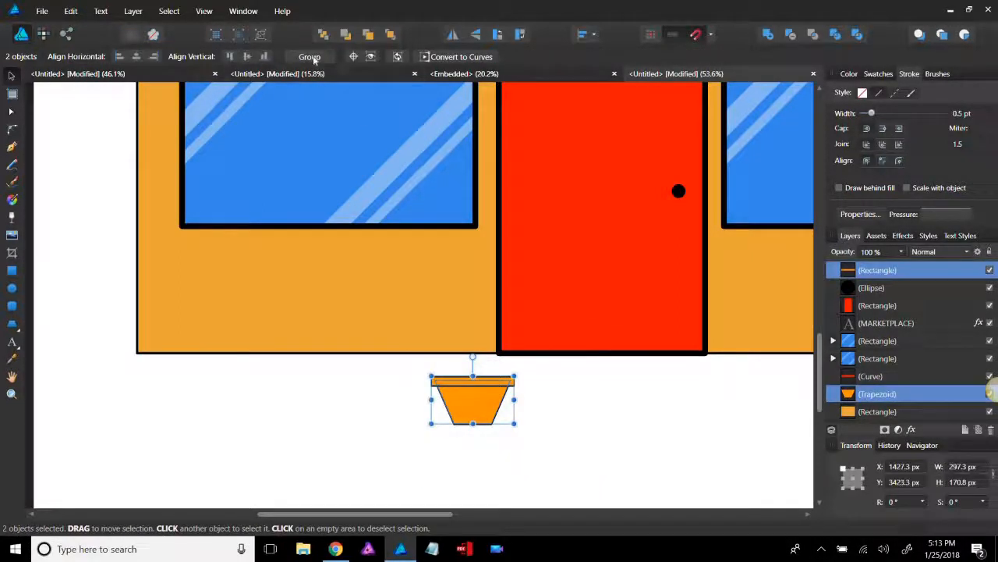
{"action": "key", "text": "ctrl+g"}
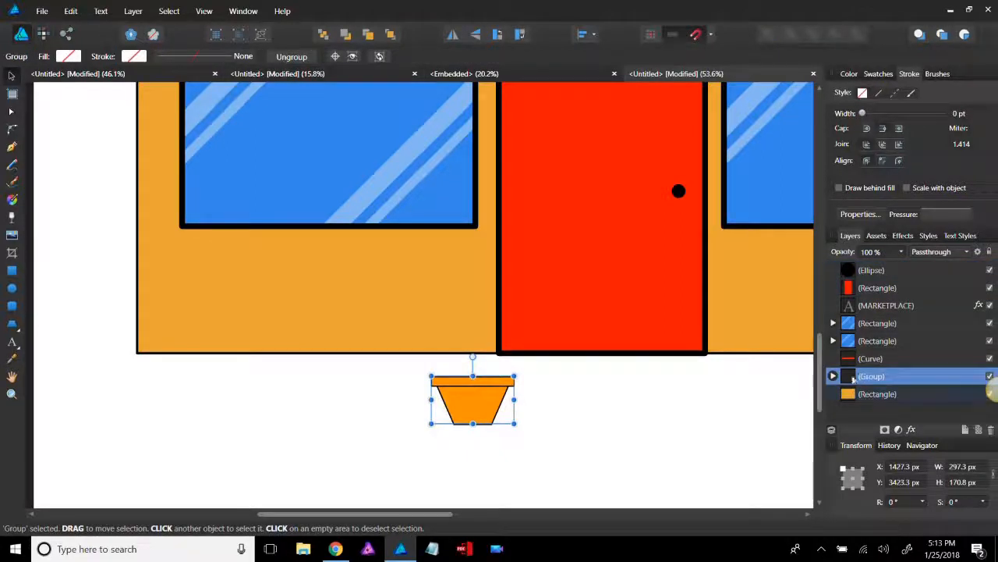
{"action": "key", "text": "ctrl+d"}
Step: Bring the pot group to the top of the layer stack and stand it on the wall's bottom edge, left of the door
{"action": "left_click_drag", "start_coordinate": [859, 292], "coordinate": [864, 267]}
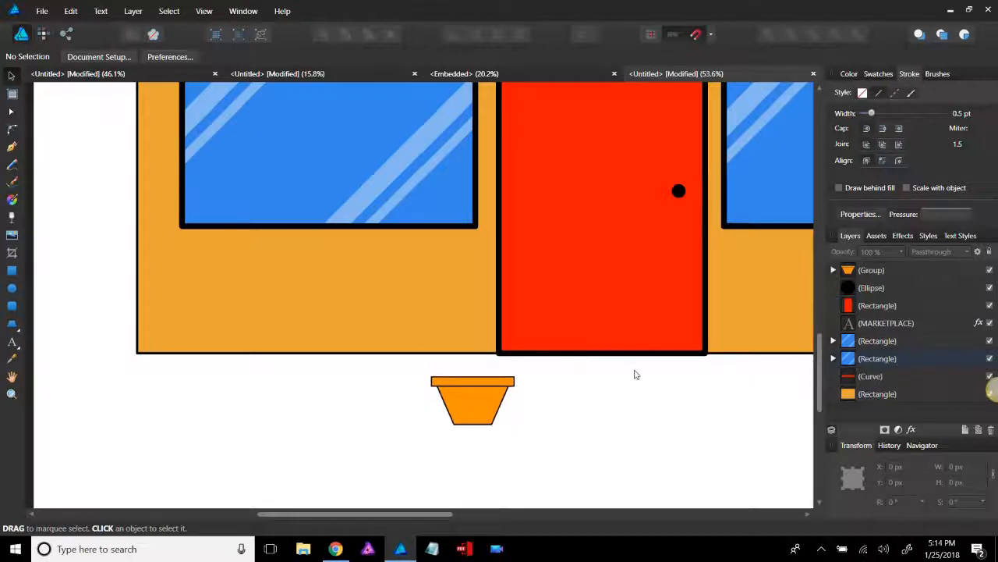
{"action": "left_click_drag", "start_coordinate": [472, 416], "coordinate": [438, 351]}
{"action": "left_click", "coordinate": [493, 428]}
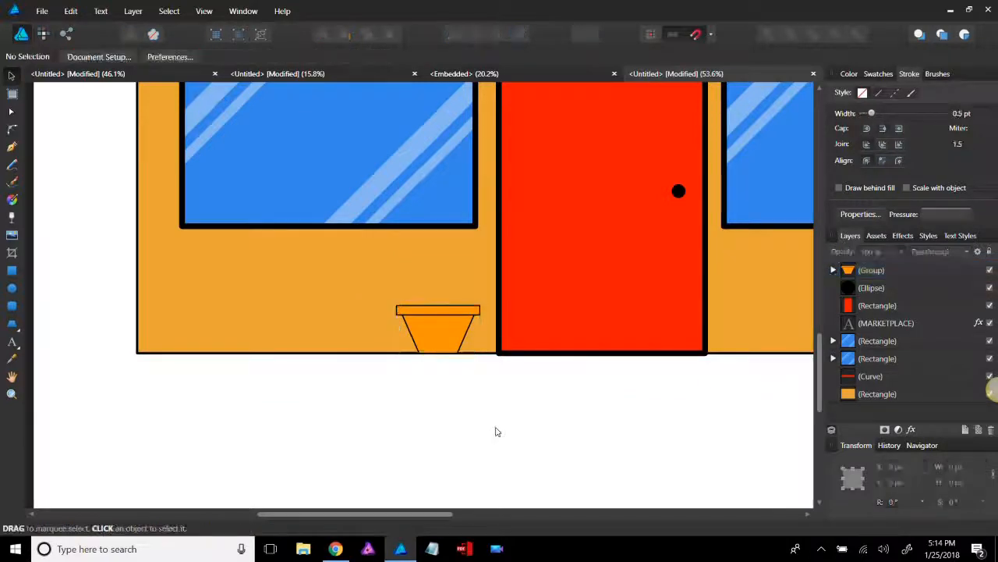
Step: Draw a narrow upright rectangle about 19 × 237 px on the wall, left of the pot, as the plant's trunk
{"action": "scroll", "coordinate": [495, 429], "scroll_direction": "up", "scroll_amount": 2}
{"action": "scroll", "coordinate": [491, 421], "scroll_direction": "down", "scroll_amount": 3}
{"action": "scroll", "coordinate": [487, 413], "scroll_direction": "up", "scroll_amount": 3}
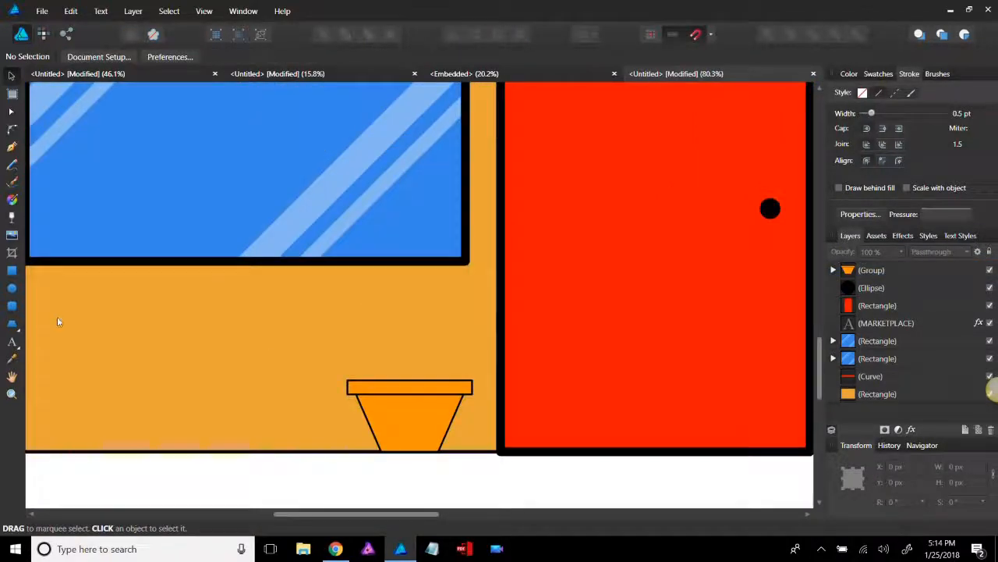
{"action": "left_click", "coordinate": [12, 270]}
{"action": "left_click_drag", "start_coordinate": [239, 301], "coordinate": [242, 400]}
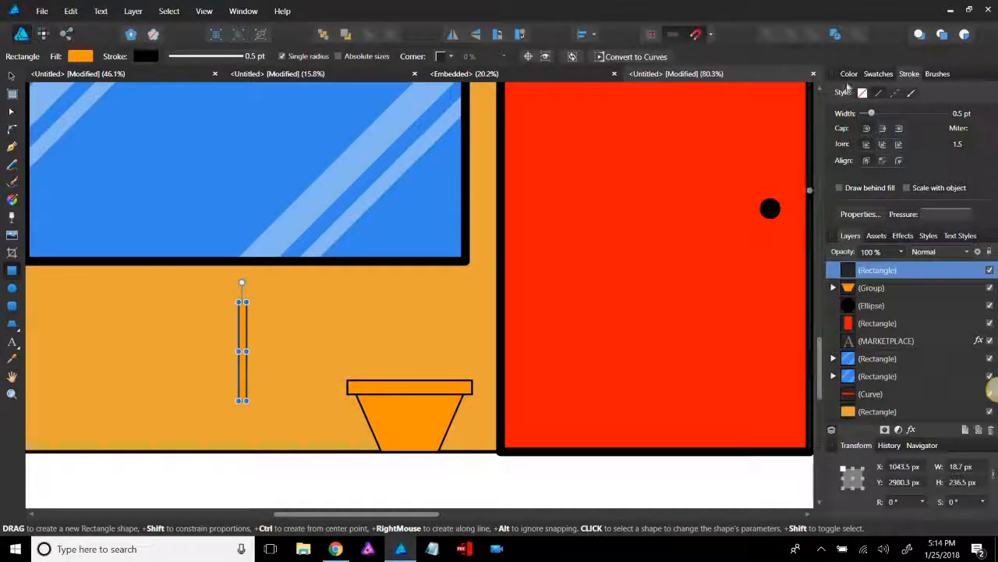
Step: Remove the trunk rectangle's stroke and fill it with brown (H 35, S 100, L 29)
{"action": "left_click", "coordinate": [849, 73]}
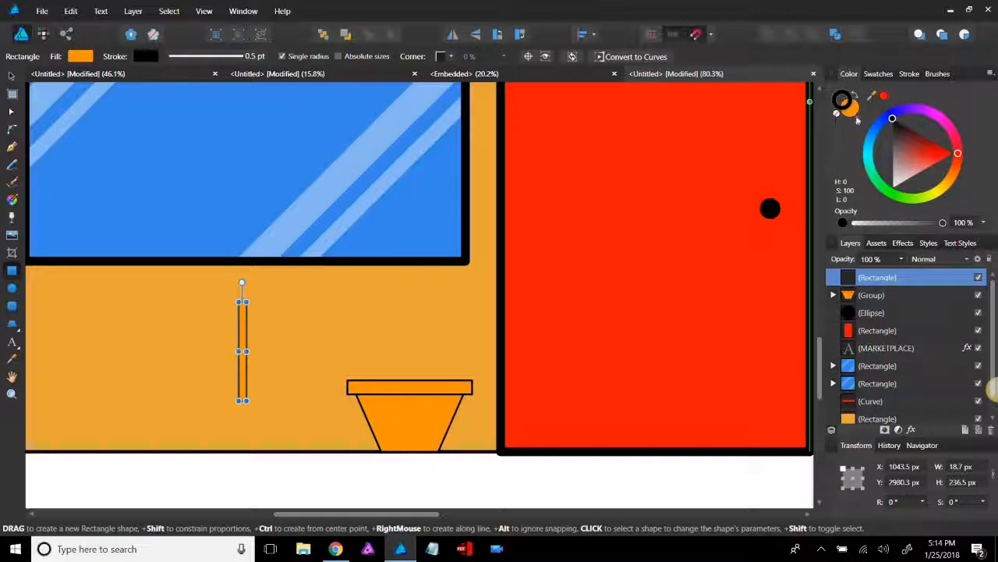
{"action": "left_click", "coordinate": [837, 114]}
{"action": "left_click", "coordinate": [850, 108]}
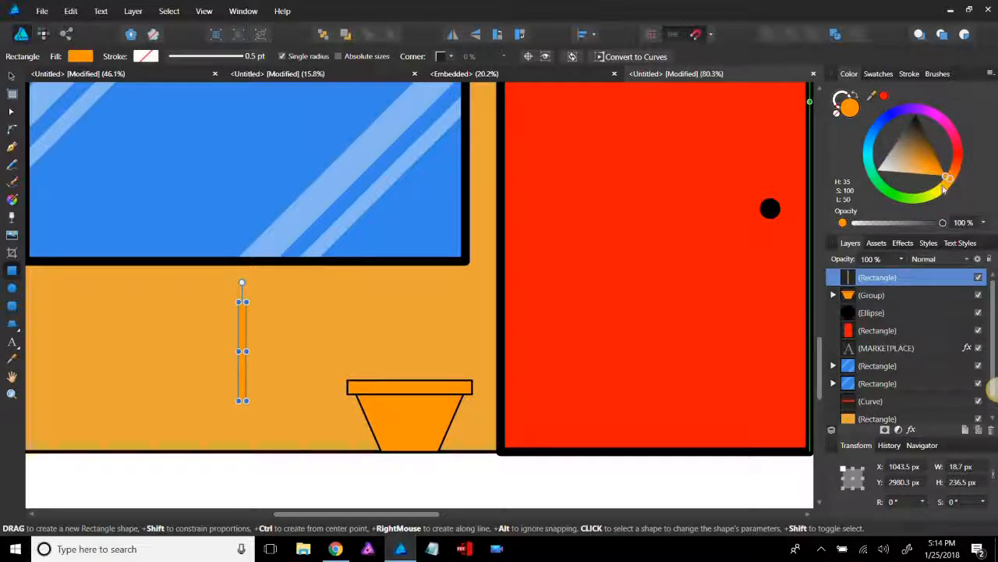
{"action": "left_click_drag", "start_coordinate": [944, 176], "coordinate": [938, 148]}
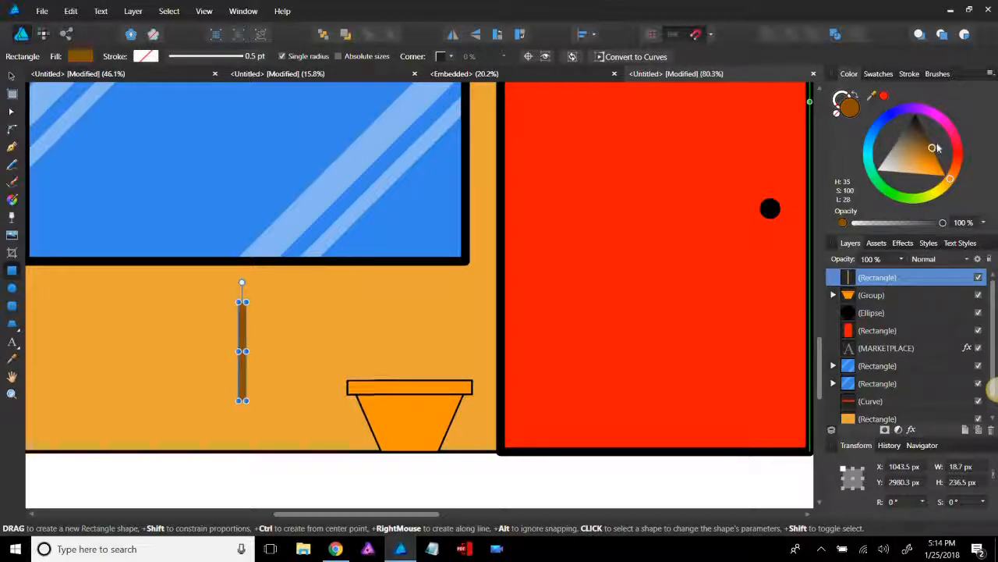
{"action": "left_click", "coordinate": [470, 475]}
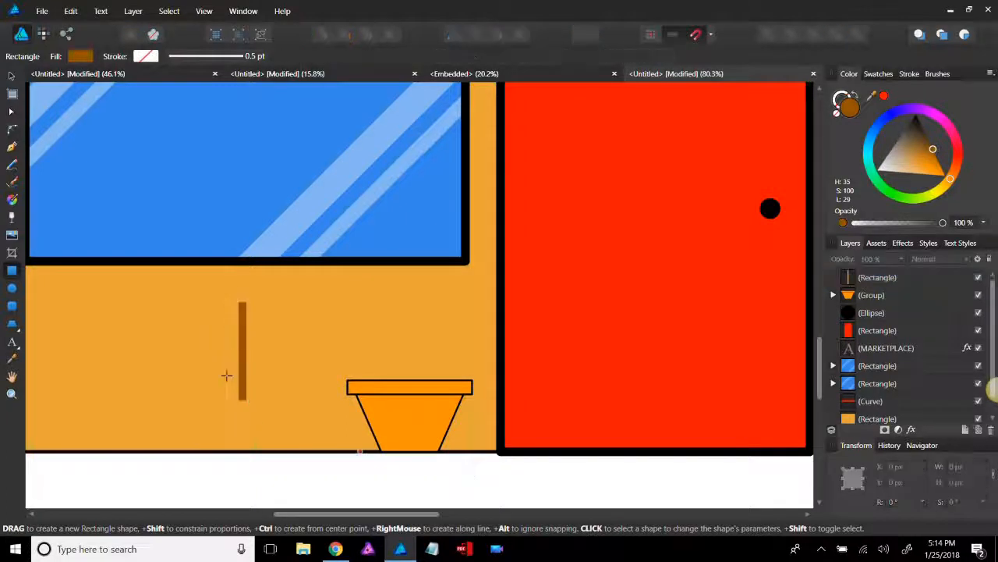
Step: Move the brown trunk to the pot's centre and place its layer directly below the pot group
{"action": "key", "text": "v"}
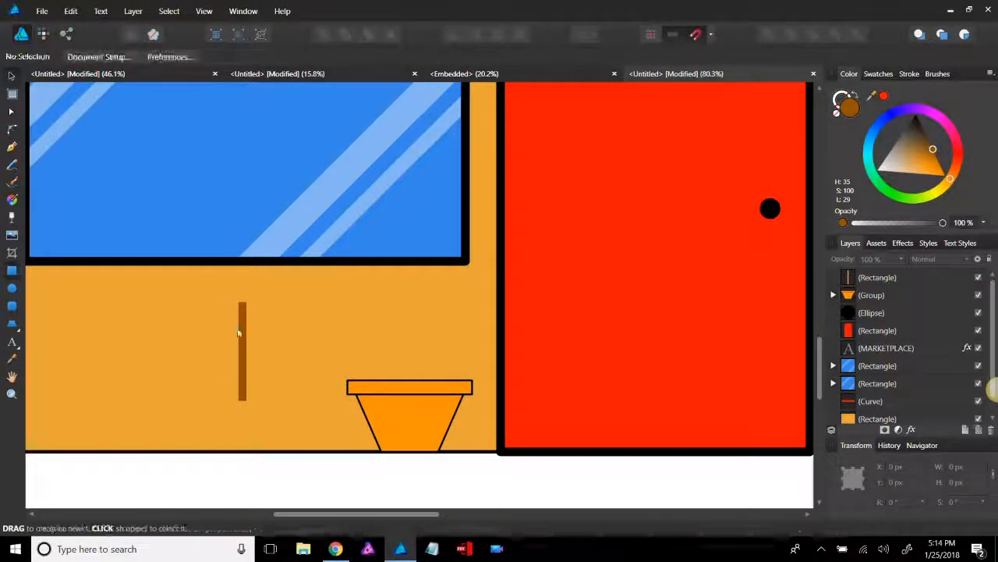
{"action": "left_click_drag", "start_coordinate": [244, 351], "coordinate": [412, 383]}
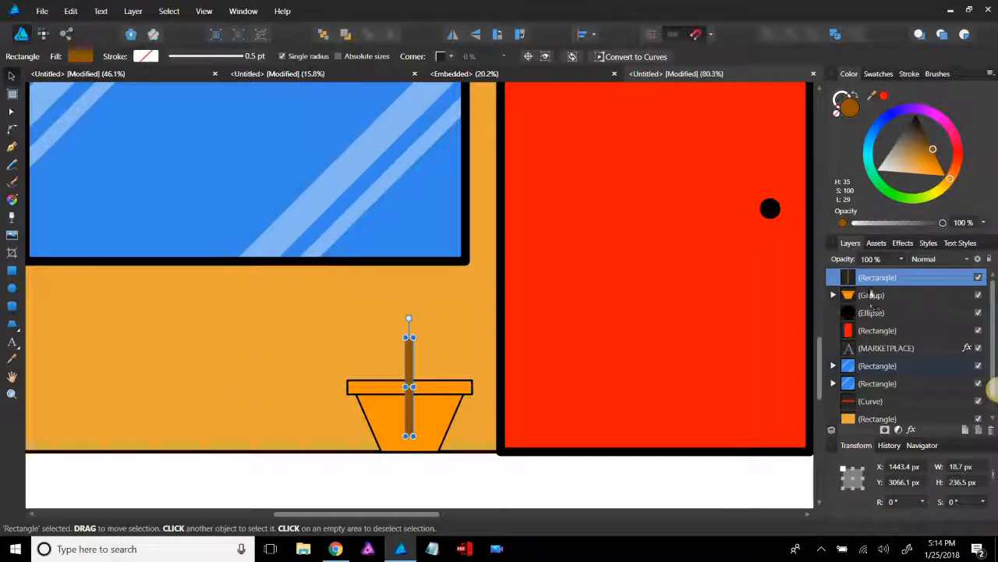
{"action": "left_click_drag", "start_coordinate": [867, 280], "coordinate": [852, 306]}
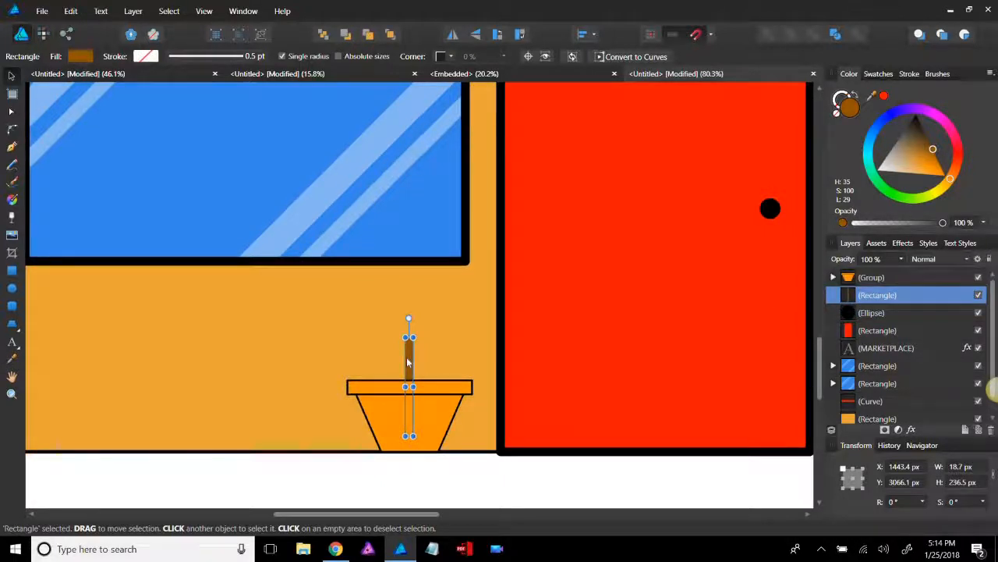
{"action": "left_click", "coordinate": [208, 495]}
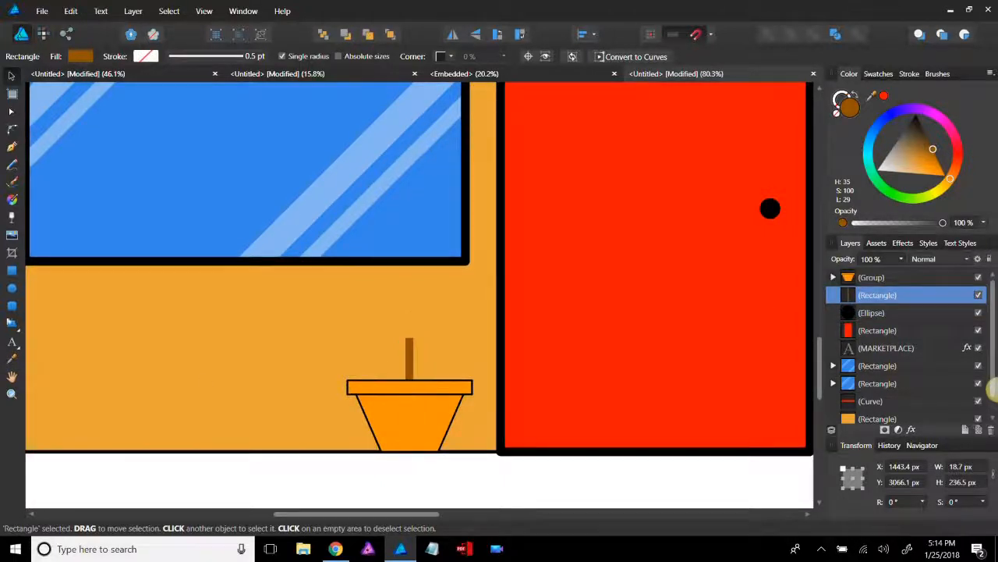
Step: Draw a tear shape about 163 × 289 px left of the pot and fill it with dark green (H 117, S 100, L 29)
{"action": "left_click", "coordinate": [18, 331]}
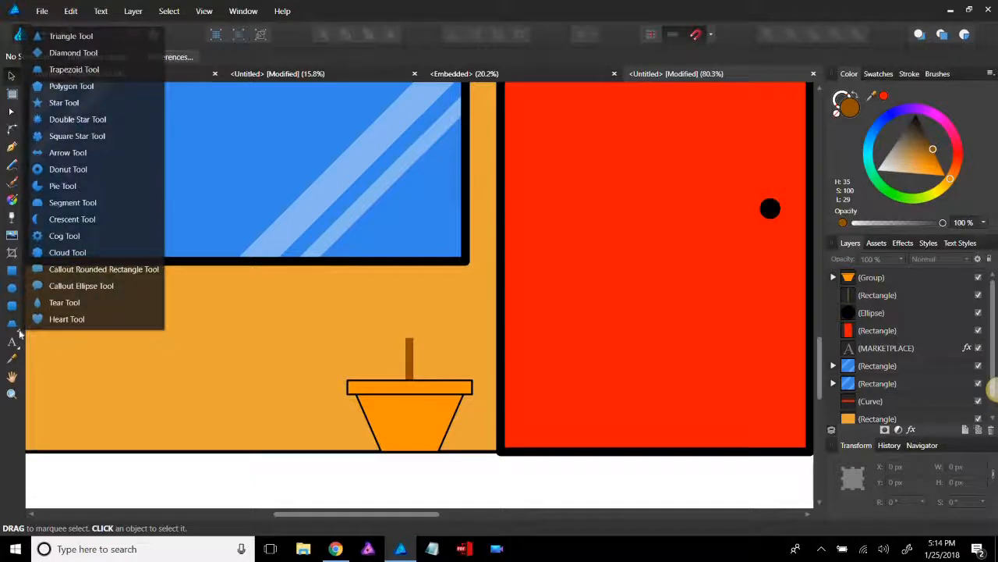
{"action": "left_click", "coordinate": [76, 303]}
{"action": "left_click_drag", "start_coordinate": [238, 315], "coordinate": [290, 423]}
{"action": "left_click_drag", "start_coordinate": [310, 423], "coordinate": [308, 437]}
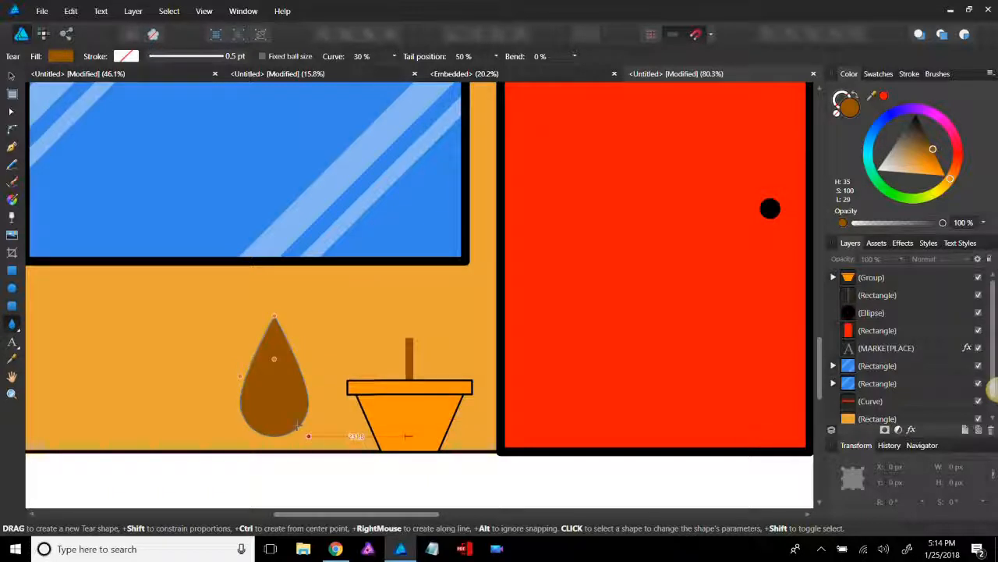
{"action": "left_click", "coordinate": [895, 195]}
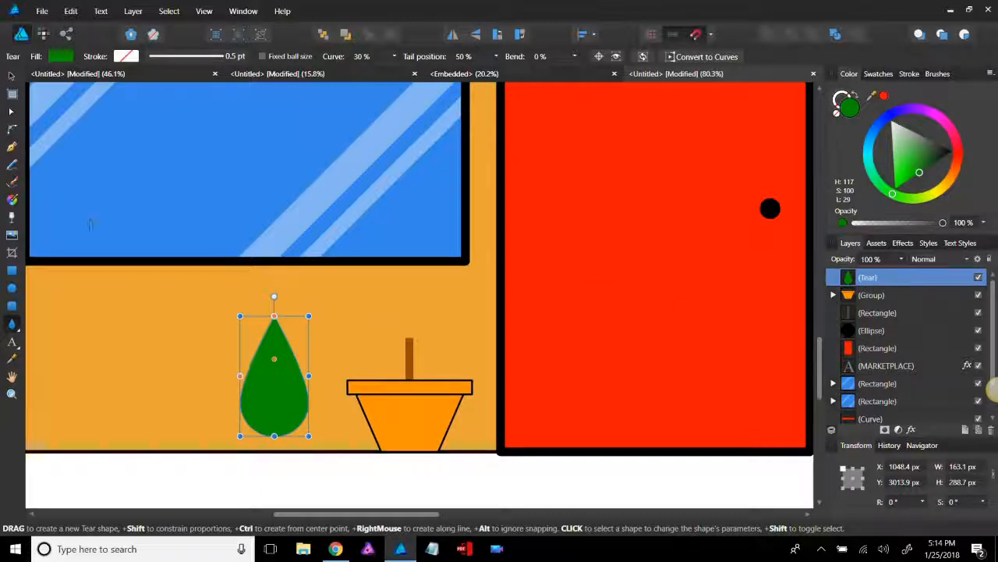
Step: Move the green tear onto the trunk, shrink it to about 134 × 237 px and rest it on the trunk's top end
{"action": "left_click", "coordinate": [12, 77]}
{"action": "left_click_drag", "start_coordinate": [286, 401], "coordinate": [419, 325]}
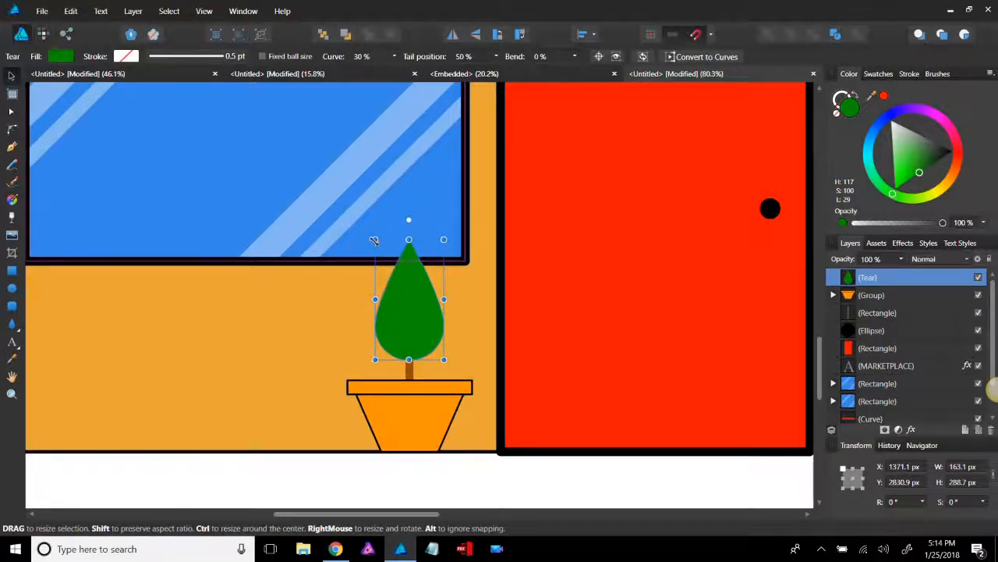
{"action": "left_click_drag", "start_coordinate": [375, 240], "coordinate": [387, 260]}
{"action": "mouse_move", "coordinate": [409, 318]}
{"action": "left_mouse_down"}
{"action": "mouse_move", "coordinate": [403, 328]}
{"action": "mouse_move", "coordinate": [407, 280]}
{"action": "mouse_move", "coordinate": [419, 320]}
{"action": "left_mouse_up"}
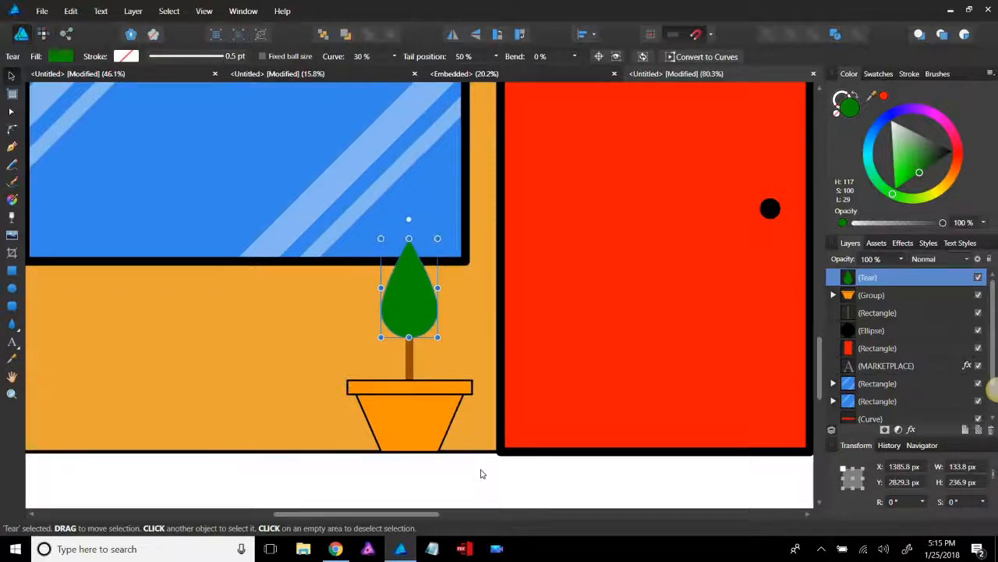
Step: Copy the complete potted plant to the right side of the door, keeping it level with the original
{"action": "left_click", "coordinate": [481, 471]}
{"action": "scroll", "coordinate": [464, 482], "scroll_direction": "down", "scroll_amount": 3}
{"action": "left_click_drag", "start_coordinate": [380, 488], "coordinate": [481, 313]}
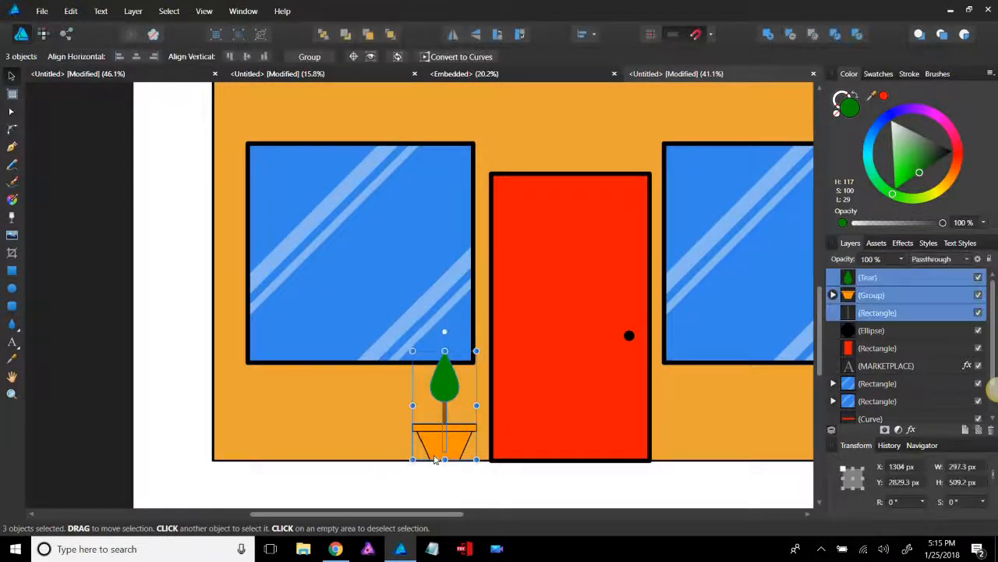
{"action": "left_click_drag", "start_coordinate": [671, 444], "coordinate": [700, 459]}
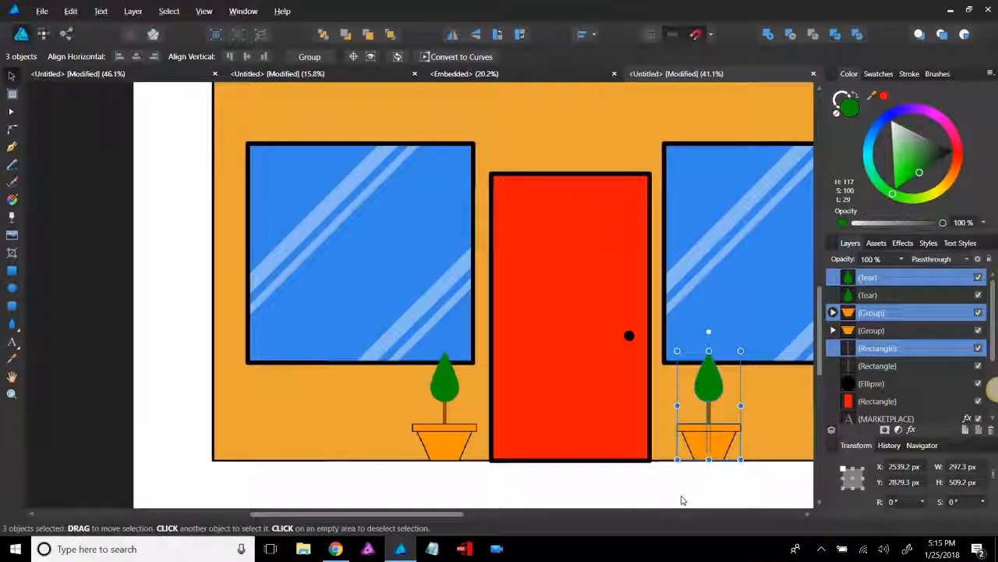
{"action": "scroll", "coordinate": [657, 494], "scroll_direction": "right", "scroll_amount": 5}
{"action": "scroll", "coordinate": [657, 494], "scroll_direction": "down", "scroll_amount": 3}
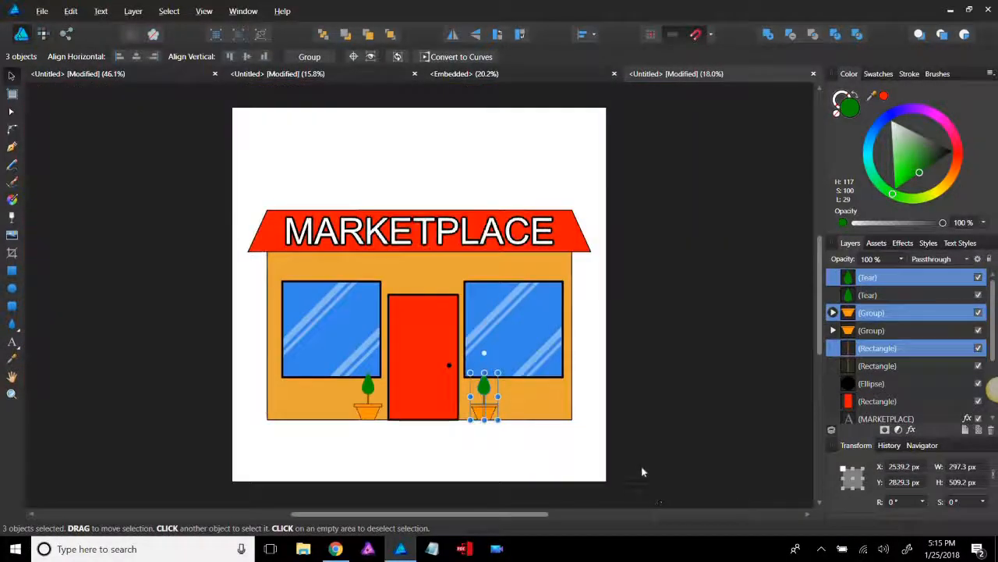
{"action": "left_click", "coordinate": [372, 448]}
Step: Draw a rectangle about 3256 × 185 px across the wall's full width, directly beneath the roof sign
{"action": "scroll", "coordinate": [419, 421], "scroll_direction": "up", "scroll_amount": 5}
{"action": "scroll", "coordinate": [607, 440], "scroll_direction": "down", "scroll_amount": 5}
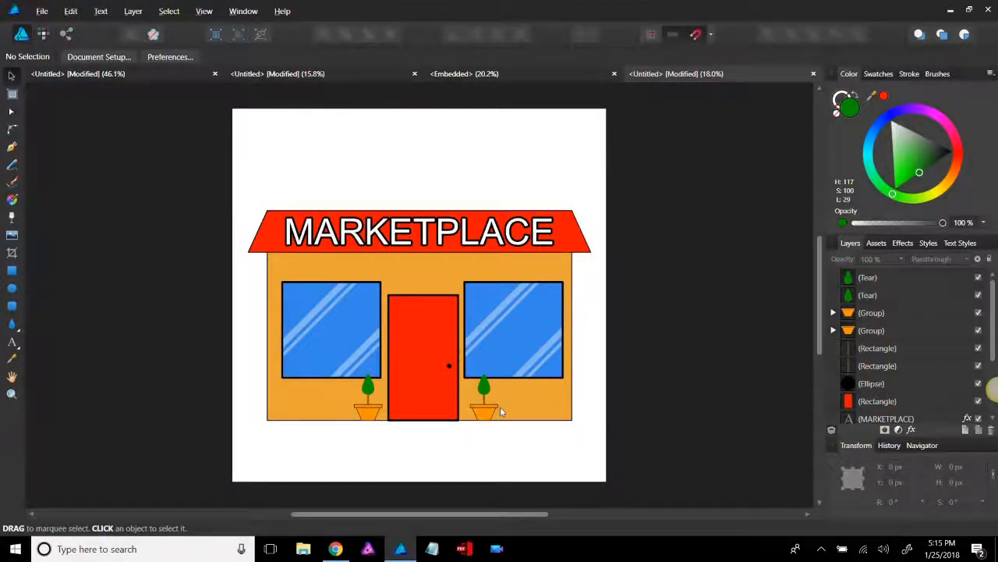
{"action": "scroll", "coordinate": [373, 380], "scroll_direction": "up", "scroll_amount": 4}
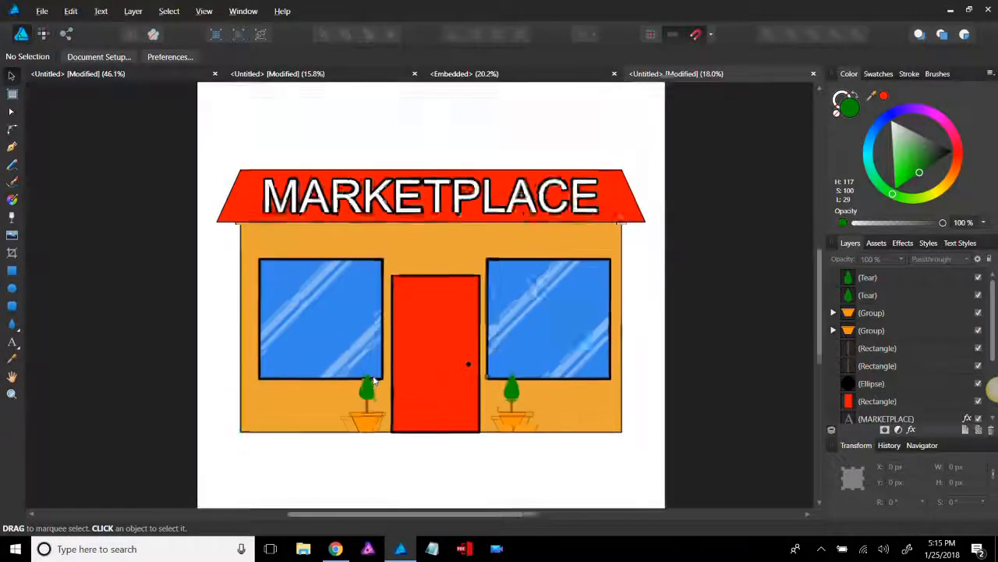
{"action": "scroll", "coordinate": [302, 355], "scroll_direction": "up", "scroll_amount": 1}
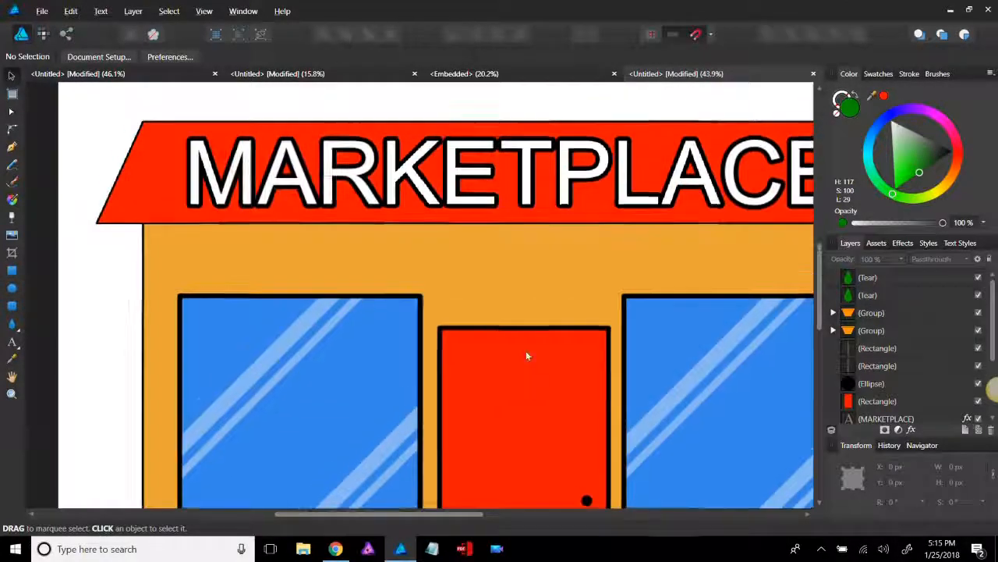
{"action": "left_click_drag", "start_coordinate": [522, 305], "coordinate": [439, 287]}
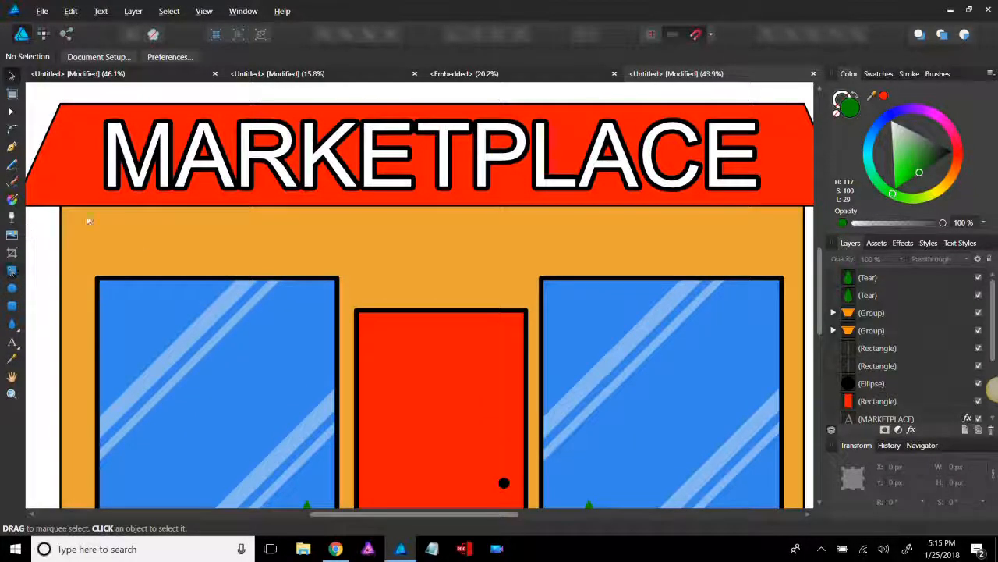
{"action": "key", "text": "m"}
{"action": "left_click_drag", "start_coordinate": [60, 203], "coordinate": [751, 247]}
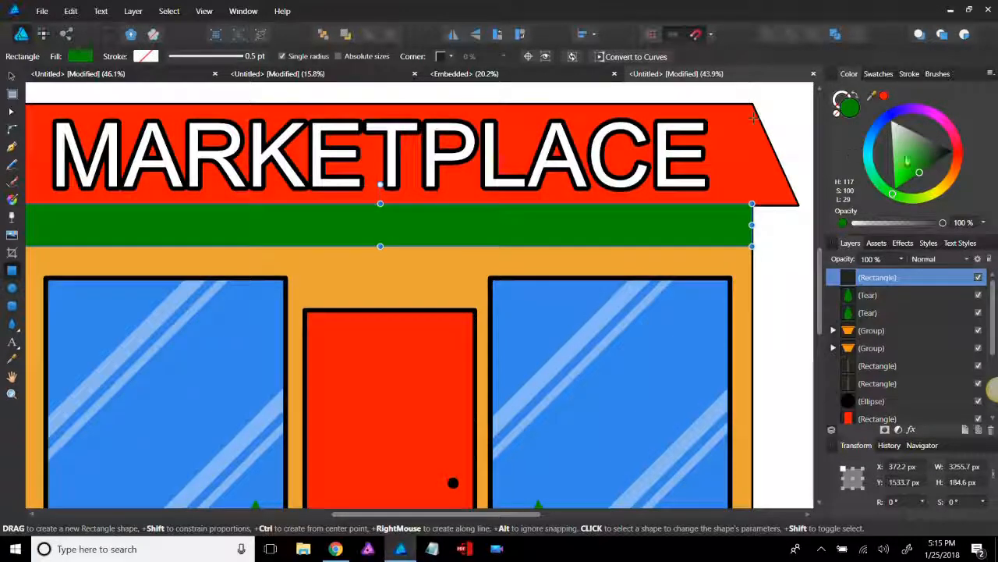
Step: Fill the strip beneath the roof with black and place it in the layer order between the red roof curve and the orange wall
{"action": "left_click_drag", "start_coordinate": [922, 163], "coordinate": [975, 166]}
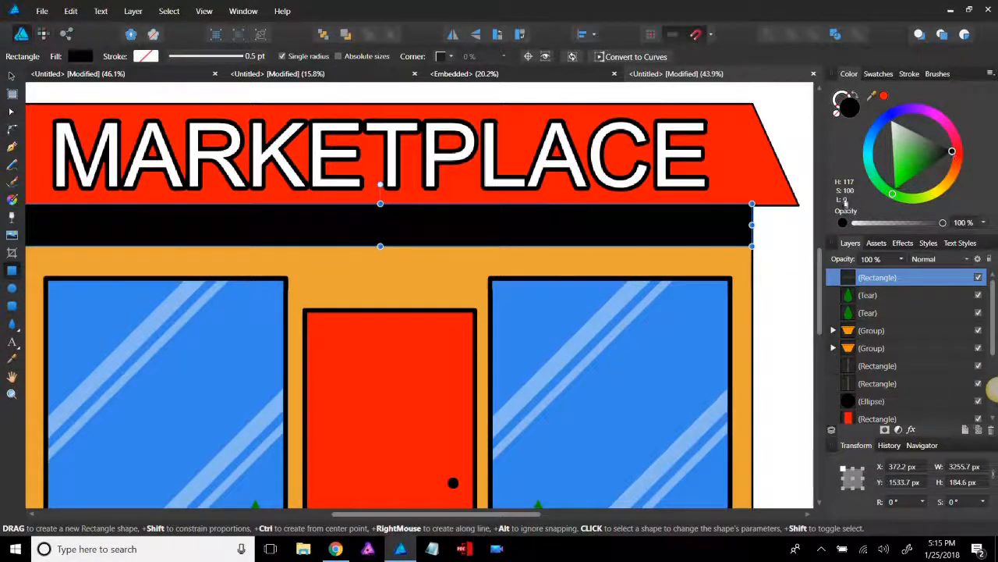
{"action": "scroll", "coordinate": [895, 371], "scroll_direction": "down", "scroll_amount": 1}
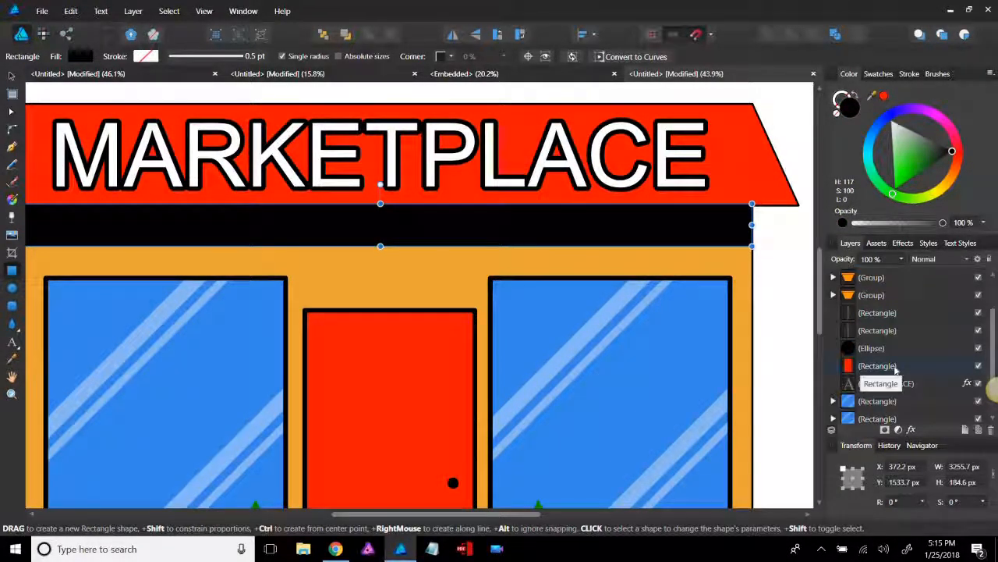
{"action": "scroll", "coordinate": [896, 371], "scroll_direction": "down", "scroll_amount": 1}
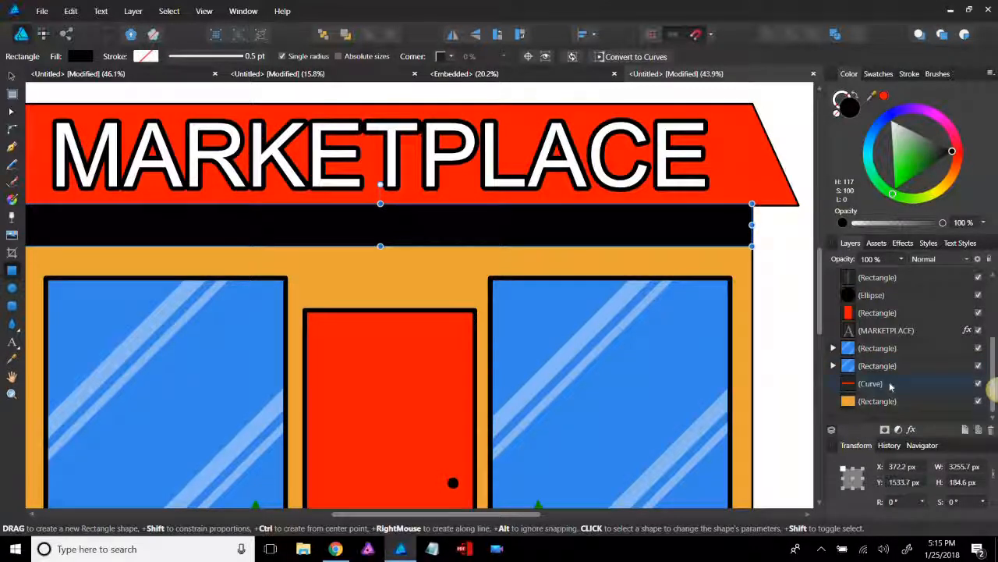
{"action": "scroll", "coordinate": [891, 387], "scroll_direction": "up", "scroll_amount": 3}
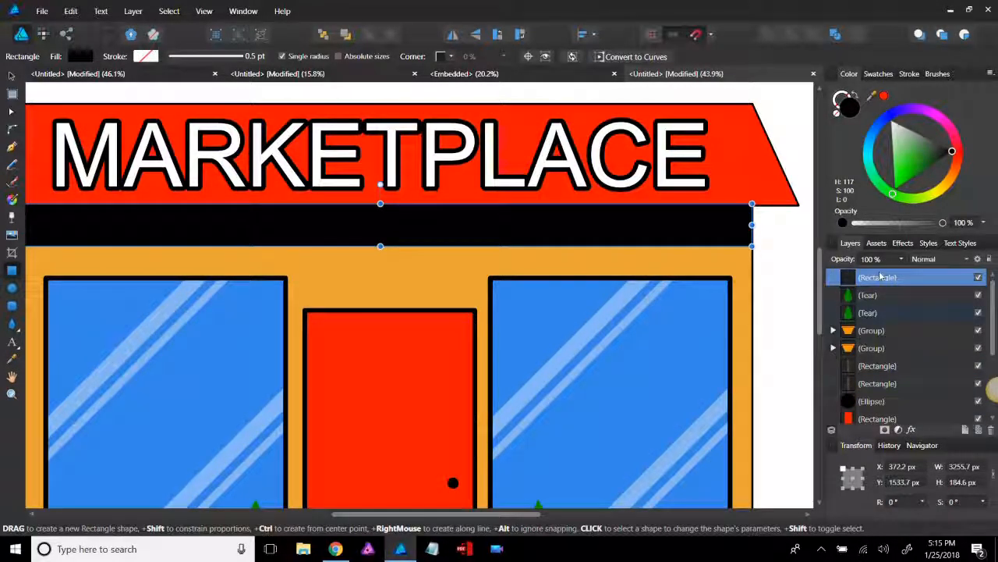
{"action": "left_click_drag", "start_coordinate": [876, 378], "coordinate": [872, 399]}
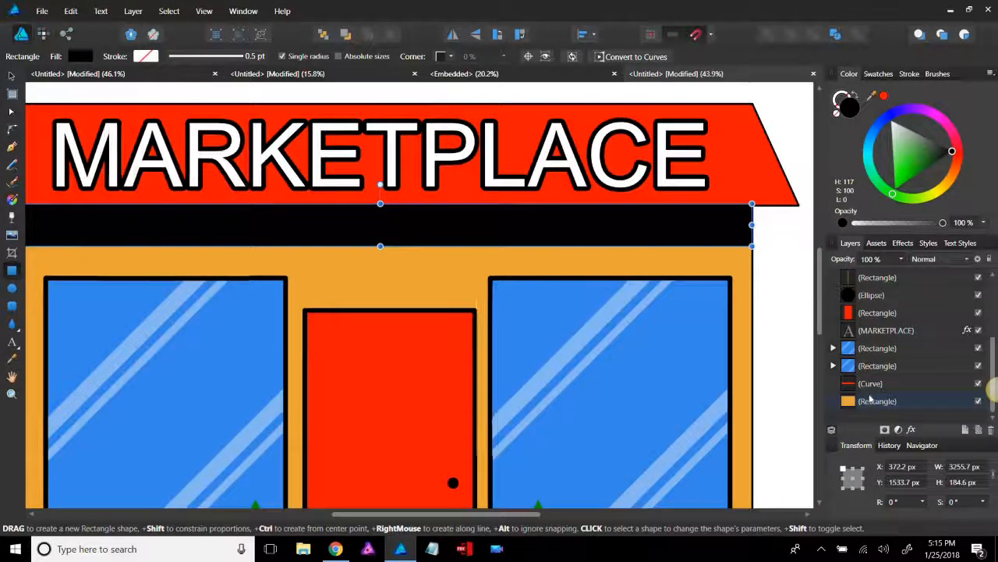
Step: Reduce the black strip's opacity to 28% so it shades the wall, and deselect it
{"action": "left_click", "coordinate": [901, 259]}
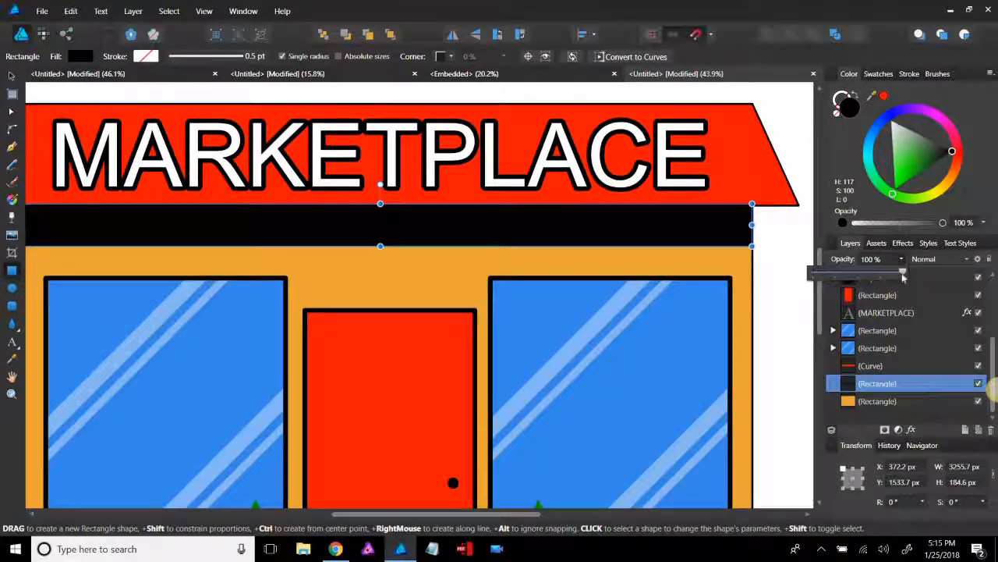
{"action": "left_click_drag", "start_coordinate": [903, 274], "coordinate": [843, 280]}
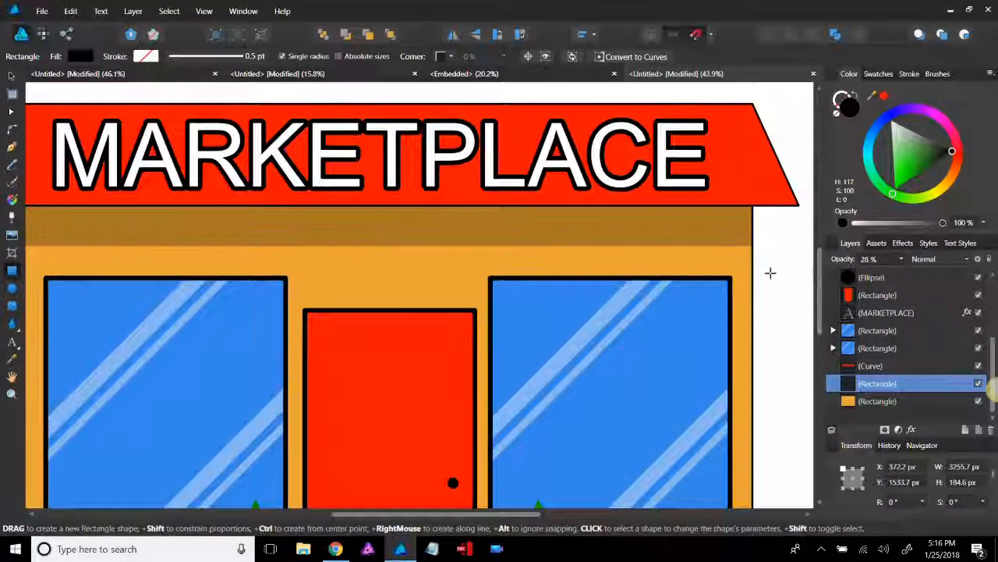
{"action": "left_click", "coordinate": [771, 273]}
{"action": "scroll", "coordinate": [771, 273], "scroll_direction": "down", "scroll_amount": 2}
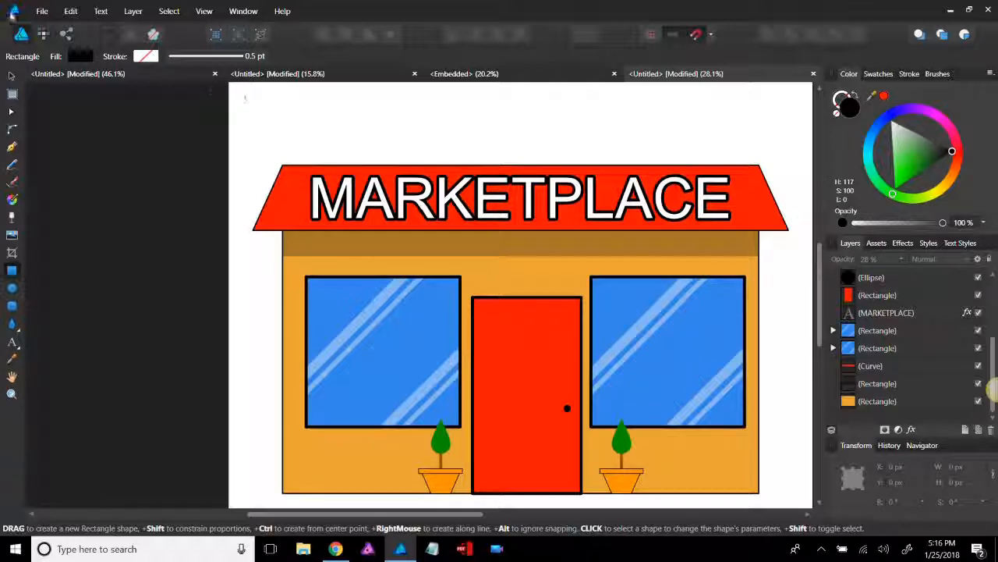
Step: Try to export the drawing as a 4000 × 4000 px PNG with the PNG-24 preset, and dismiss the save dialog without saving
{"action": "left_click", "coordinate": [30, 11]}
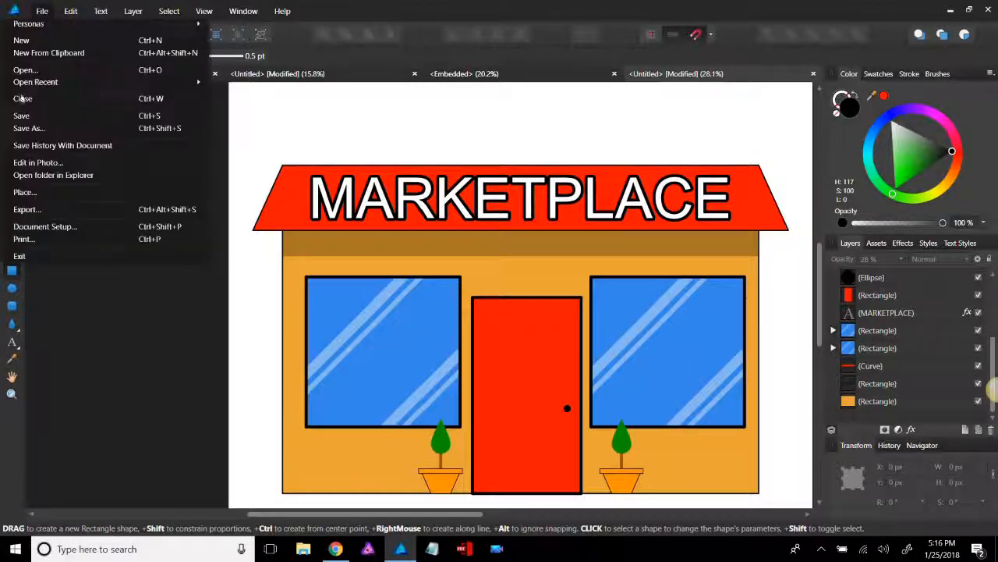
{"action": "left_click", "coordinate": [28, 211]}
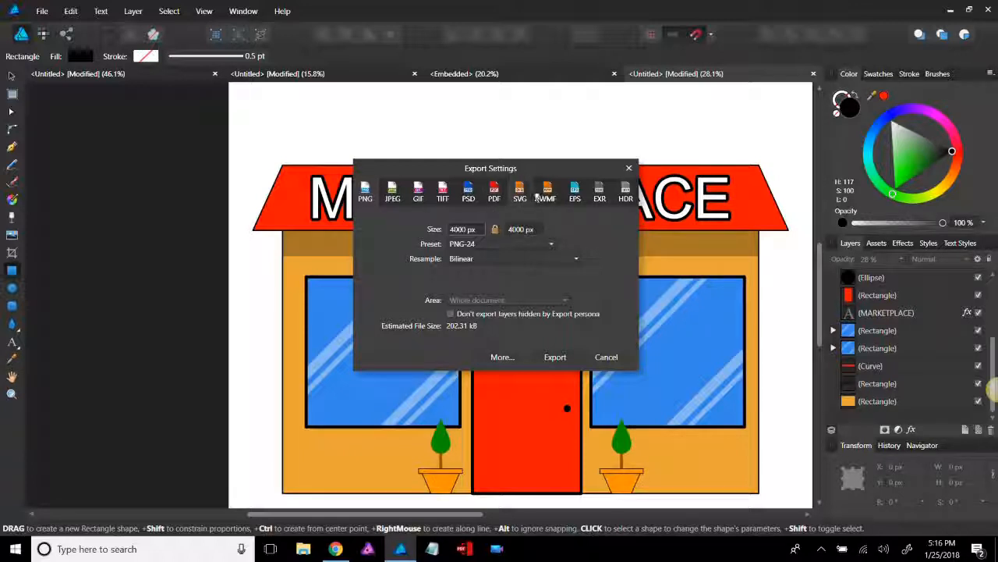
{"action": "left_click", "coordinate": [494, 192]}
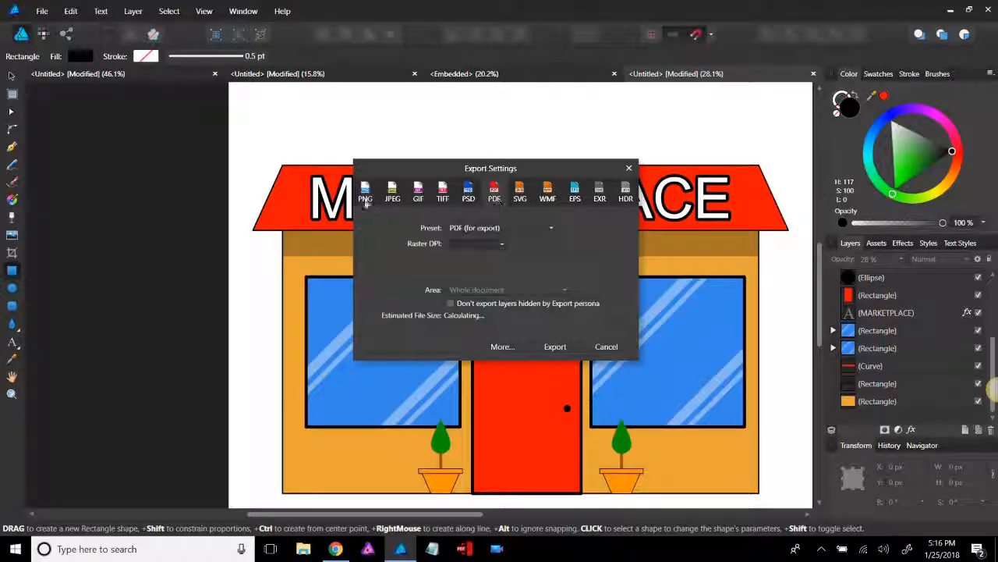
{"action": "left_click", "coordinate": [364, 195]}
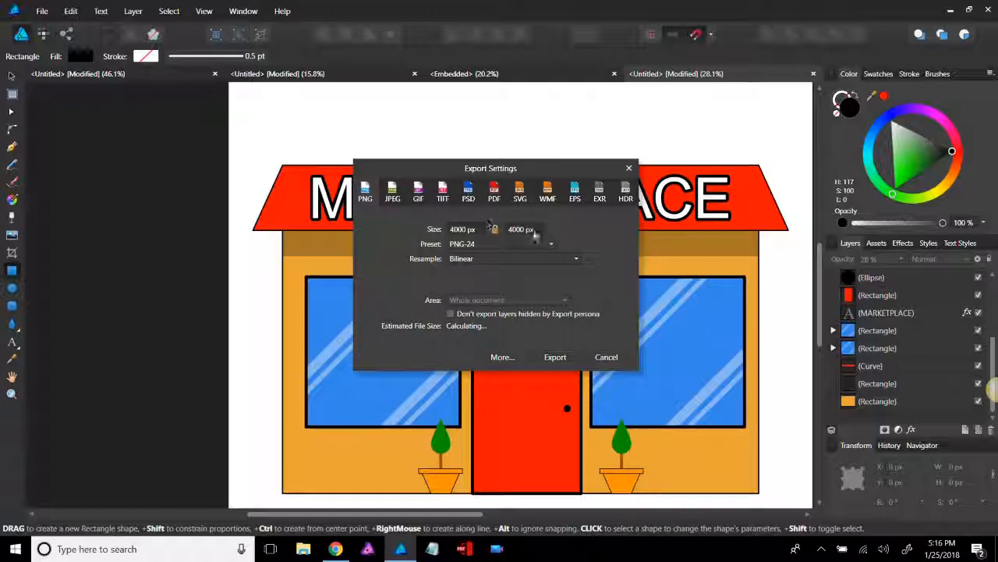
{"action": "left_click", "coordinate": [555, 357]}
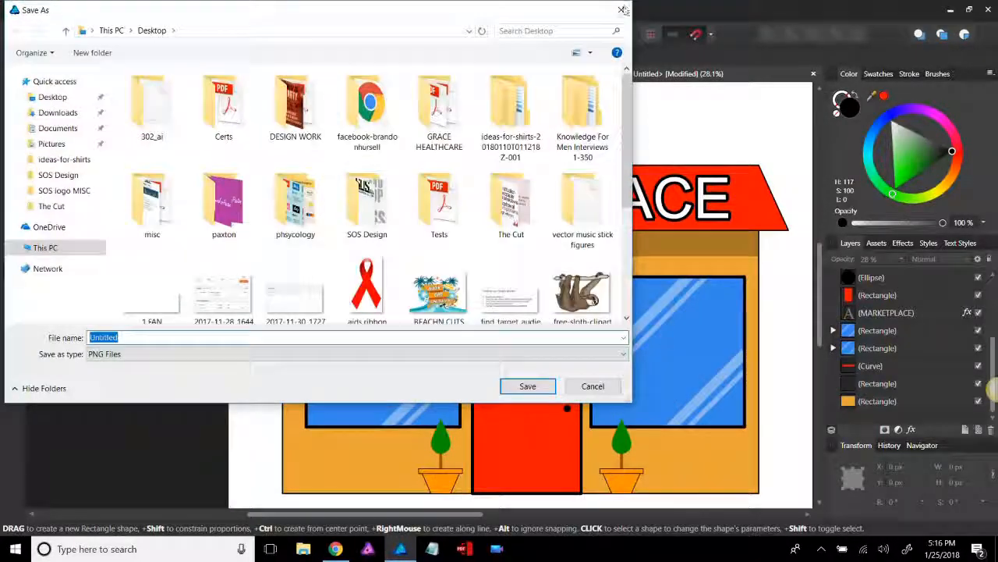
{"action": "left_click", "coordinate": [621, 9]}
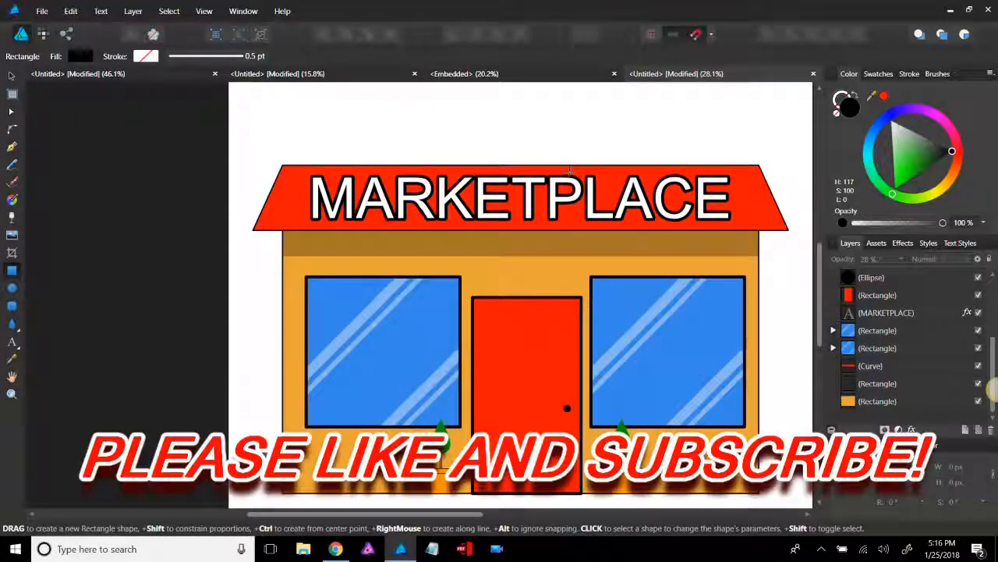